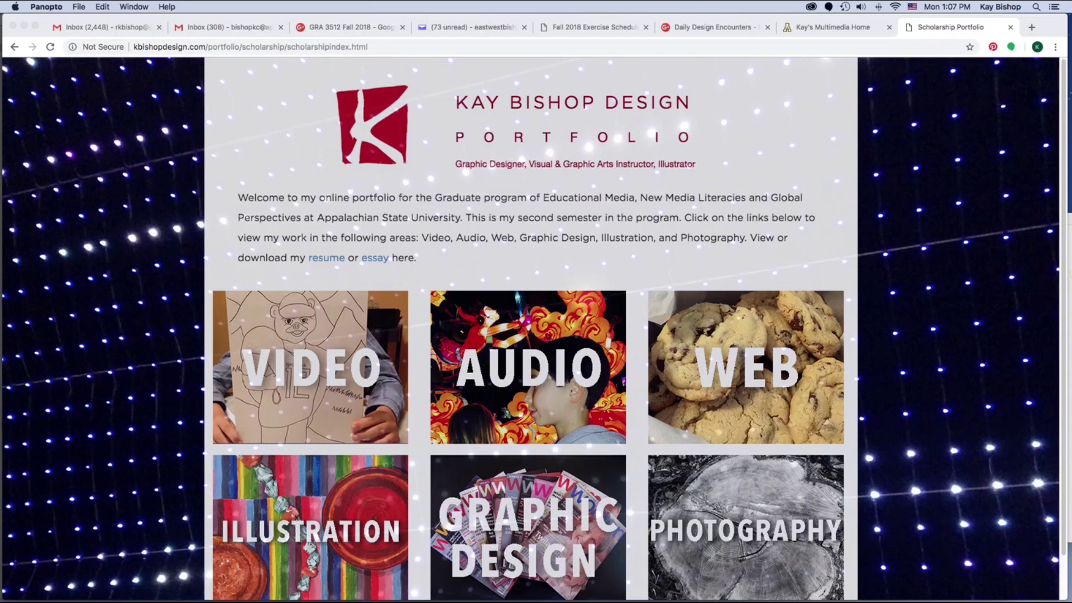
# Look over the portfolio homepage, from the logo and welcome text down to the six category images and footer.
pyautogui.click(1063, 173)
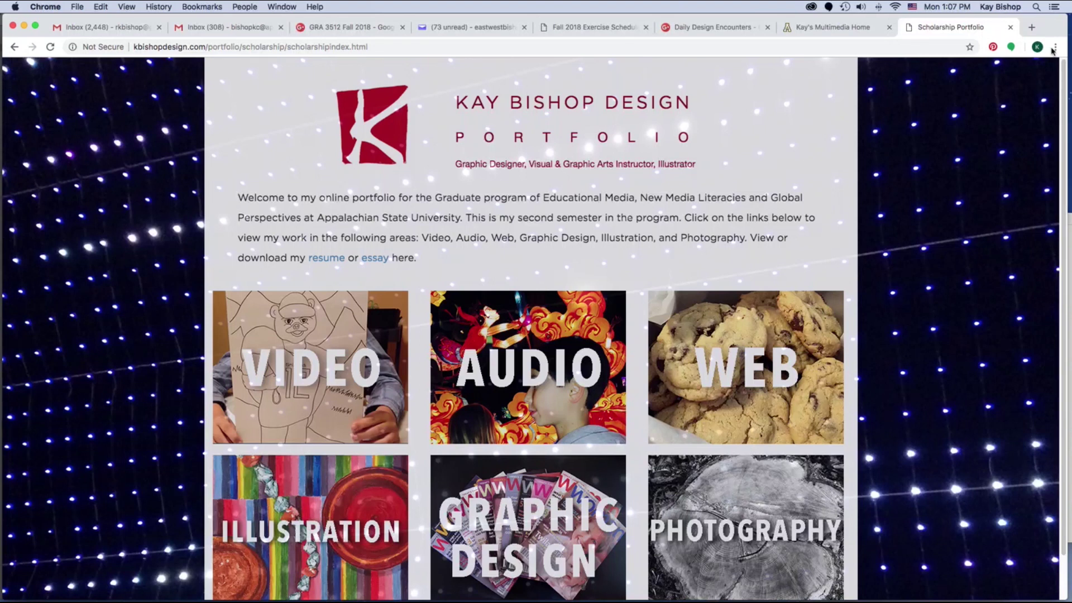
pyautogui.moveTo(1045, 25); pyautogui.dragTo(1053, 25)
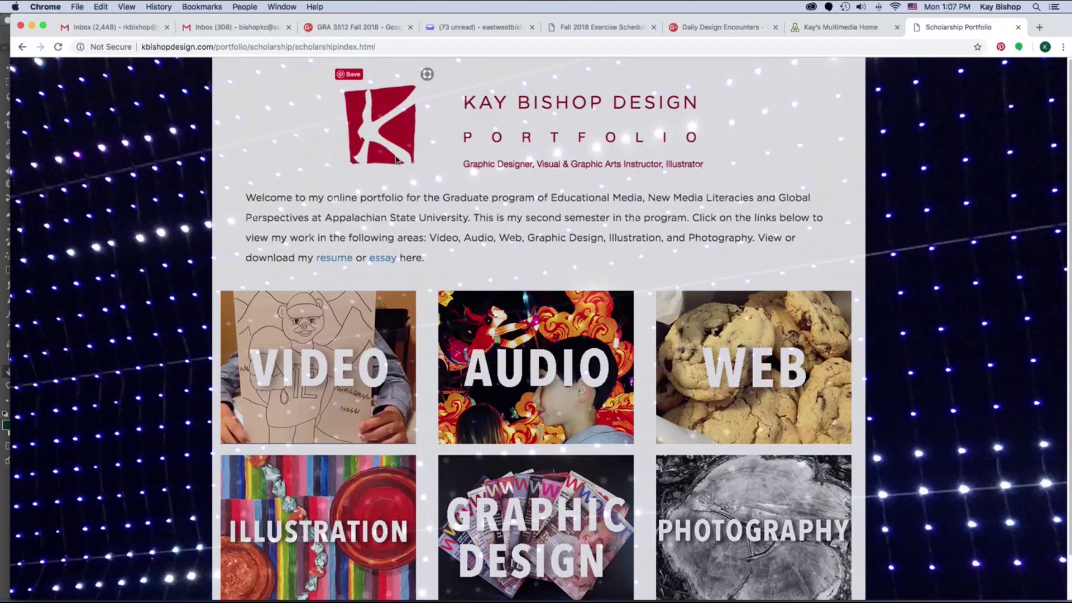
pyautogui.moveTo(362, 156)
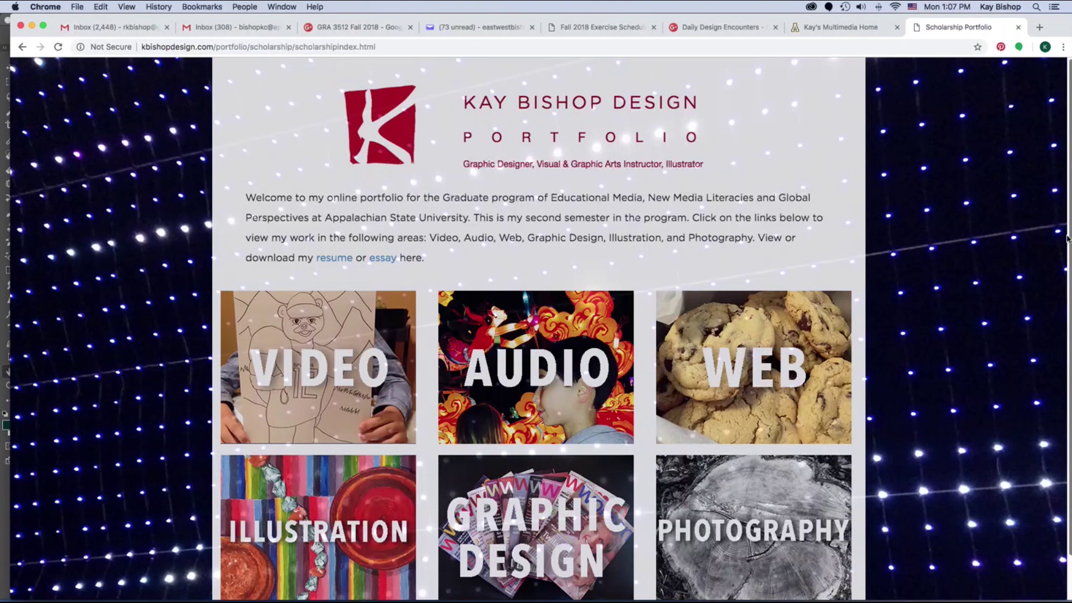
pyautogui.moveTo(346, 413)
pyautogui.moveTo(1060, 239); pyautogui.dragTo(1055, 292)
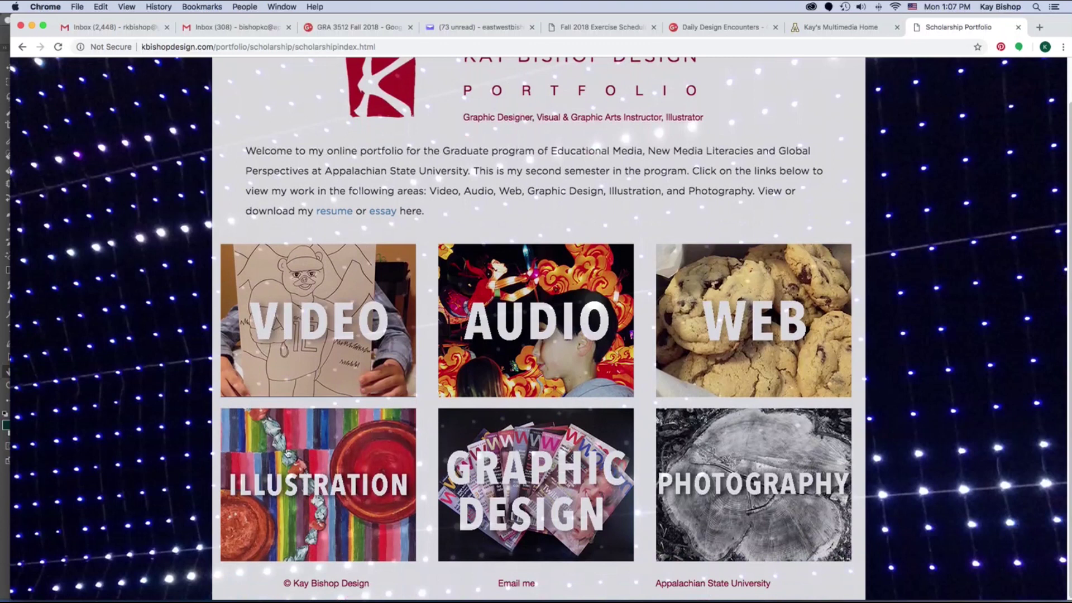
pyautogui.moveTo(326, 499)
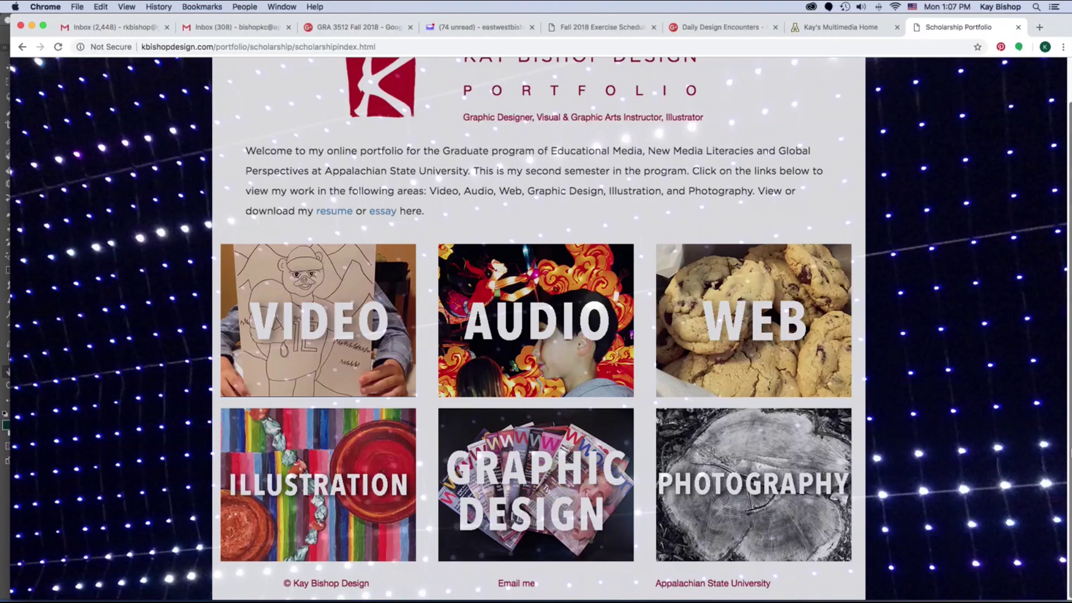
# Open the portfolio's Video page, look through its videos and links, and return to the homepage.
pyautogui.scroll(1, 264, 346)
pyautogui.click(264, 346)
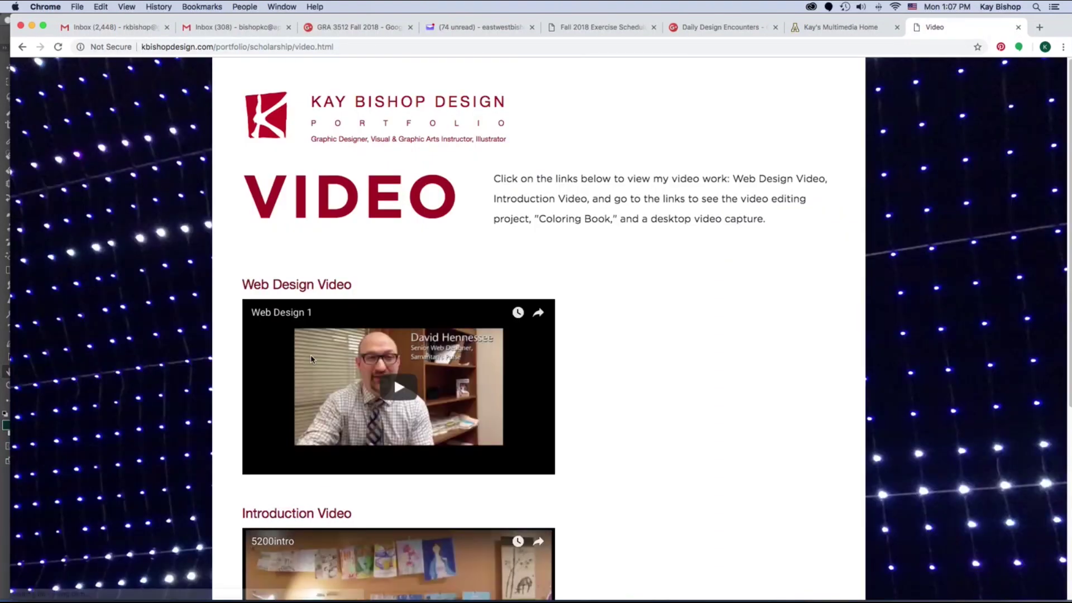
pyautogui.scroll(-5, 1060, 283)
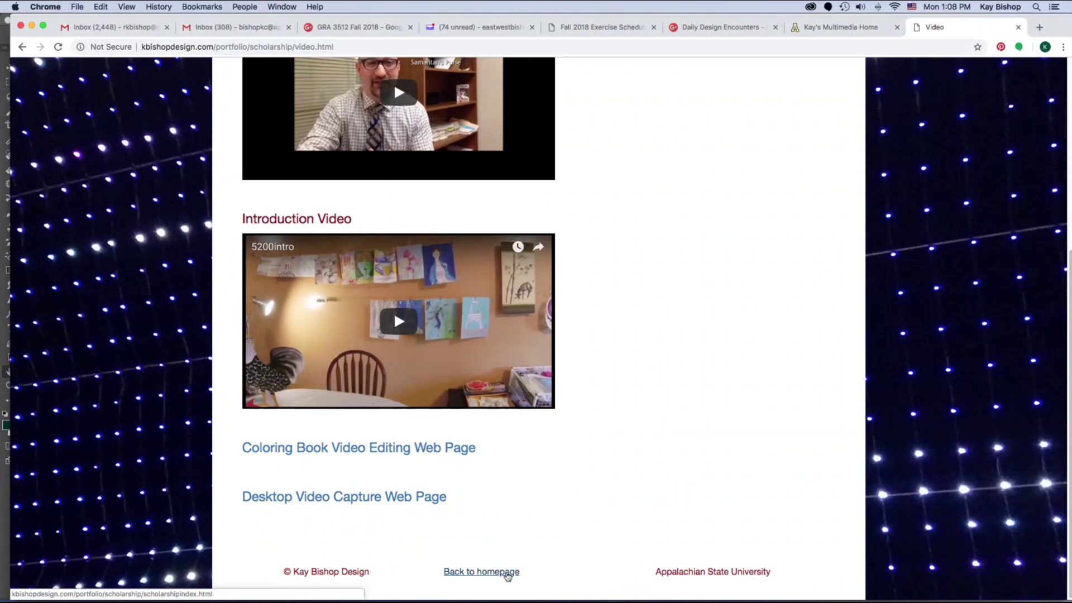
pyautogui.click(488, 572)
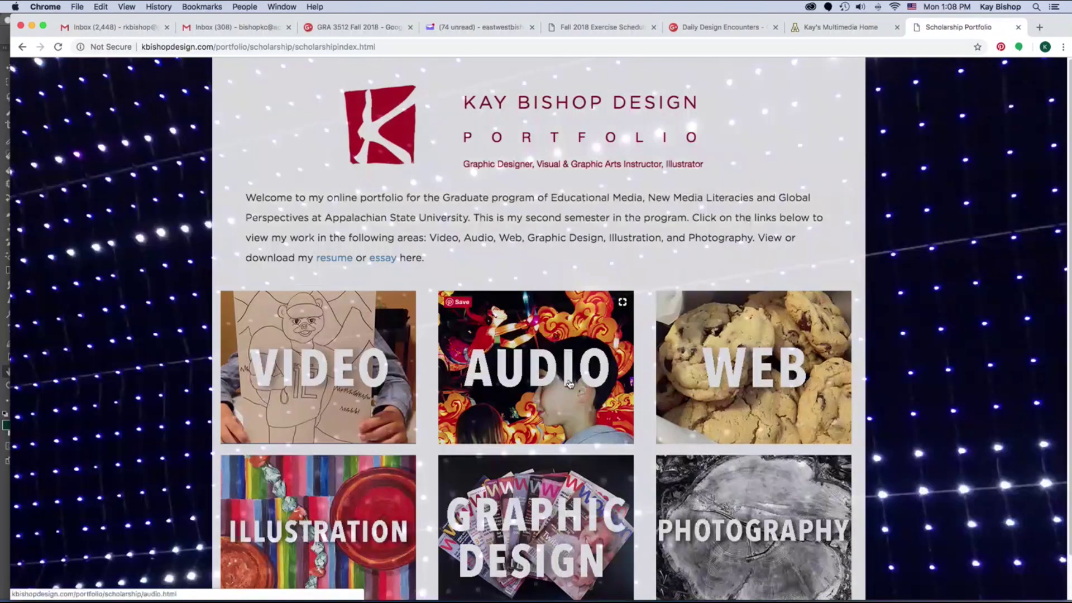
# Open the portfolio's Web page, review the list of web design samples, and go back to the homepage.
pyautogui.click(803, 352)
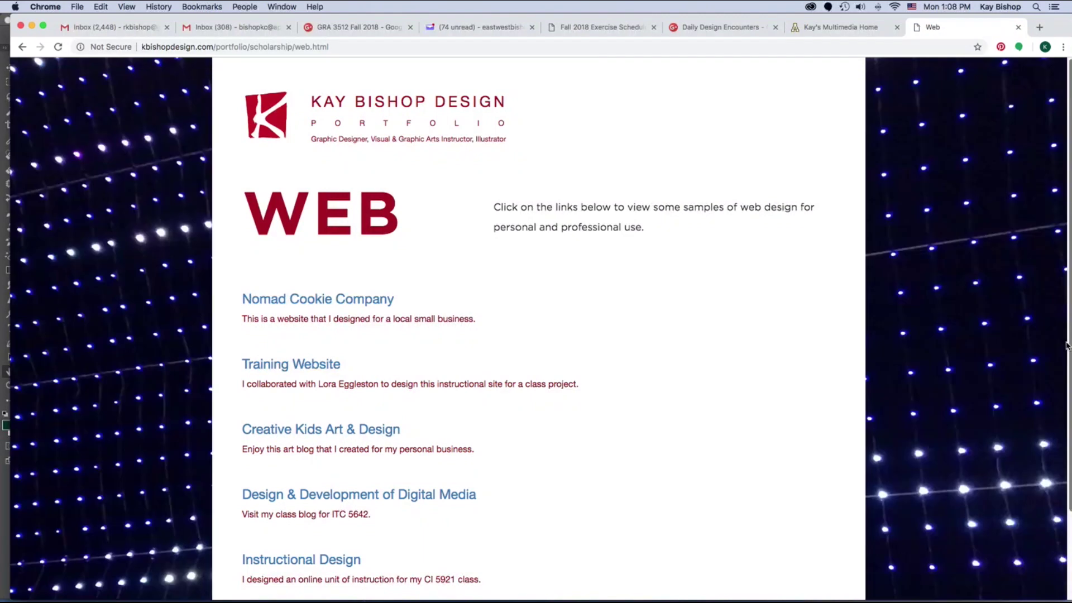
pyautogui.scroll(-3, 1059, 531)
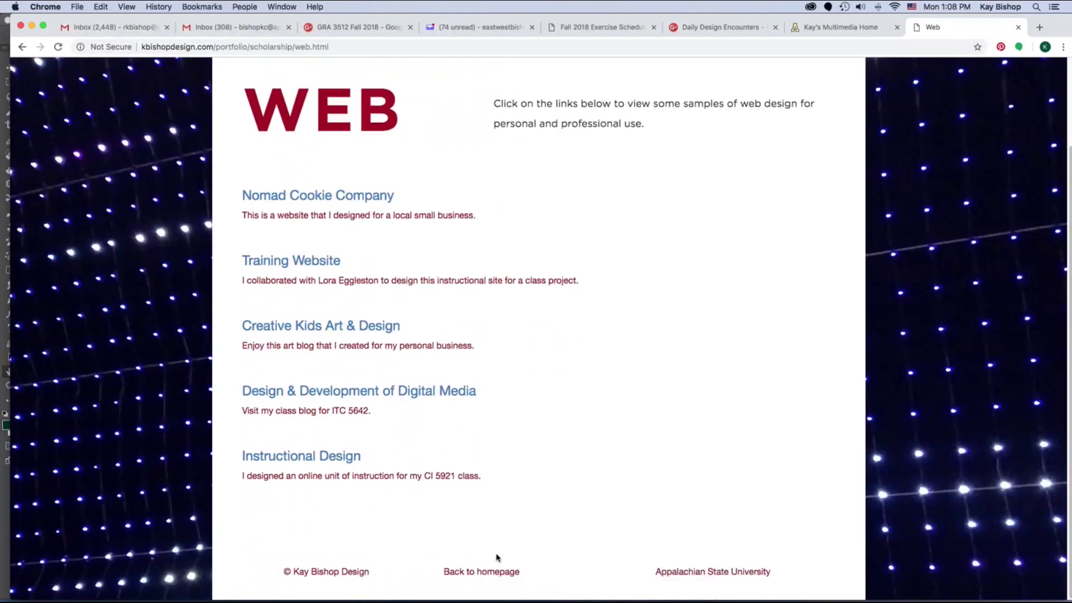
pyautogui.click(494, 573)
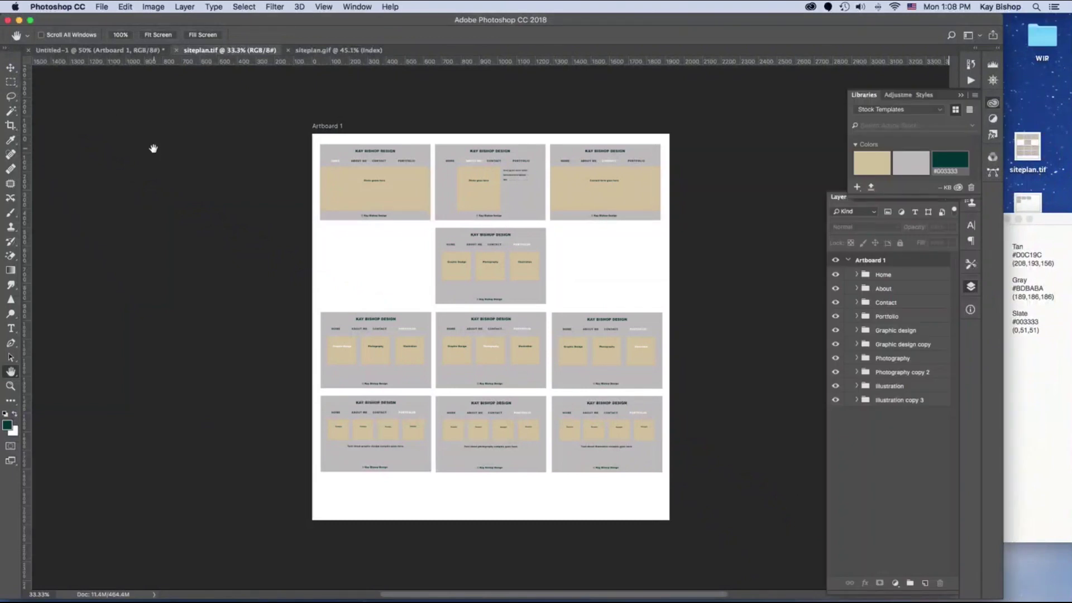
# Switch to Photoshop and hide all the page groups on Artboard 1 of siteplan.tif, from Home to Illustration copy 3.
pyautogui.press('super+equal')
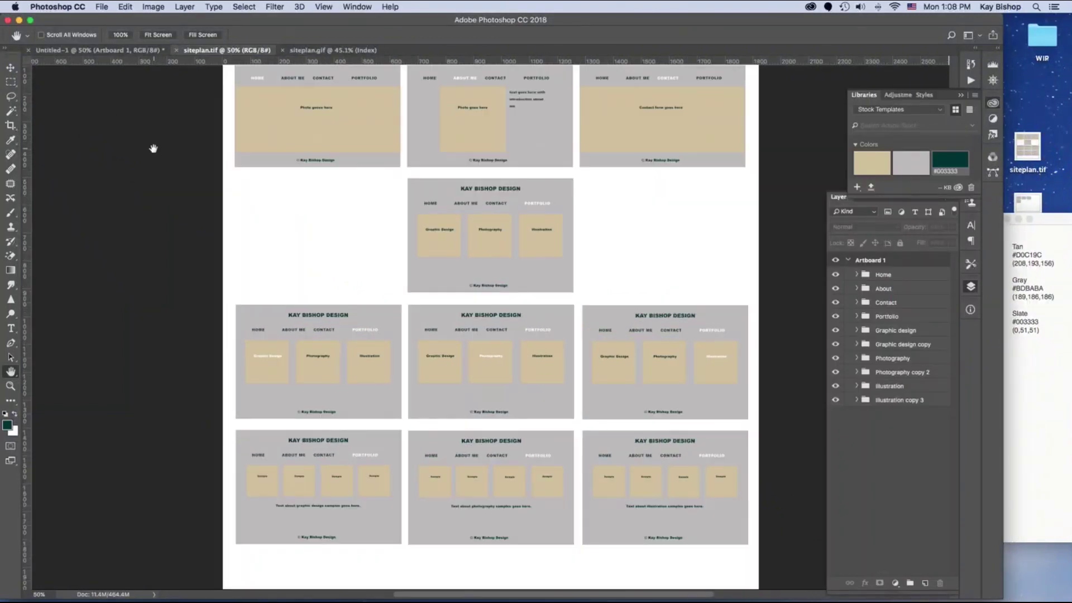
pyautogui.moveTo(503, 167); pyautogui.dragTo(512, 256)
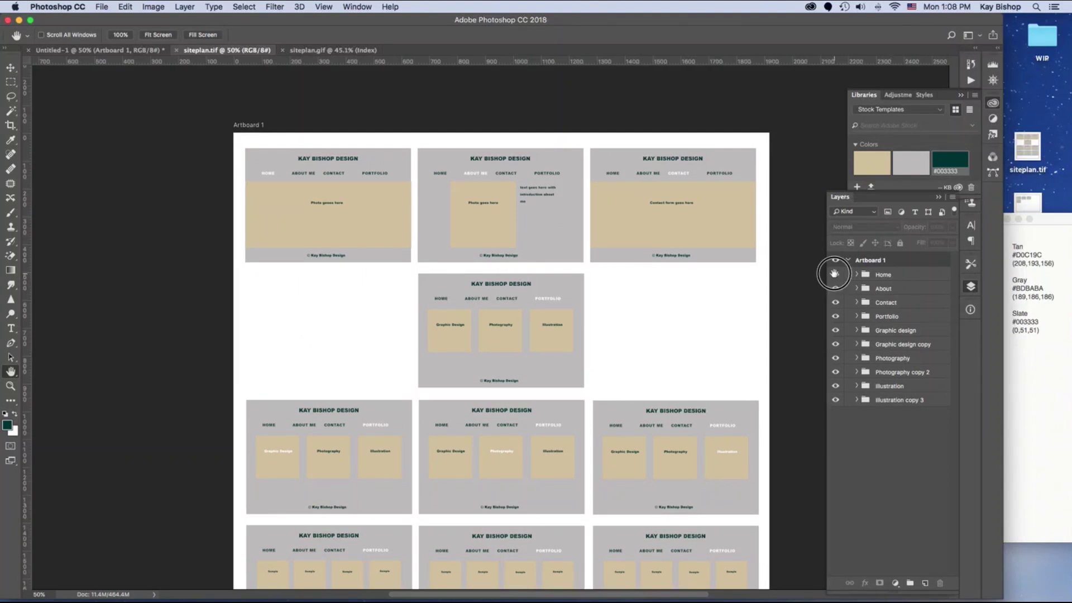
pyautogui.moveTo(835, 273); pyautogui.dragTo(837, 413)
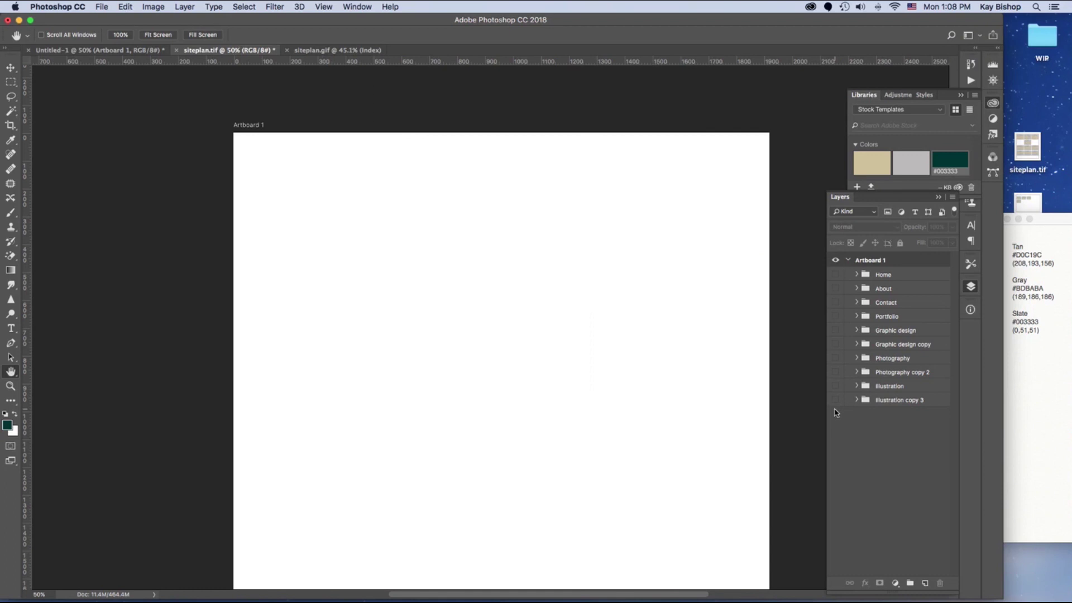
# Show the Home, About, Contact and Portfolio groups one after another on the site plan artboard.
pyautogui.click(835, 274)
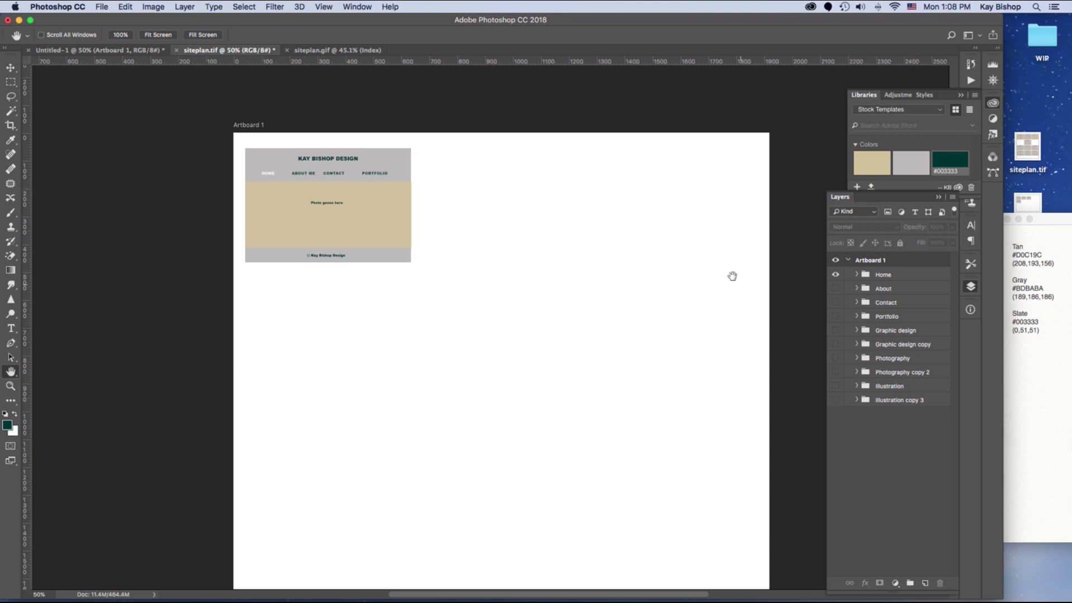
pyautogui.click(835, 288)
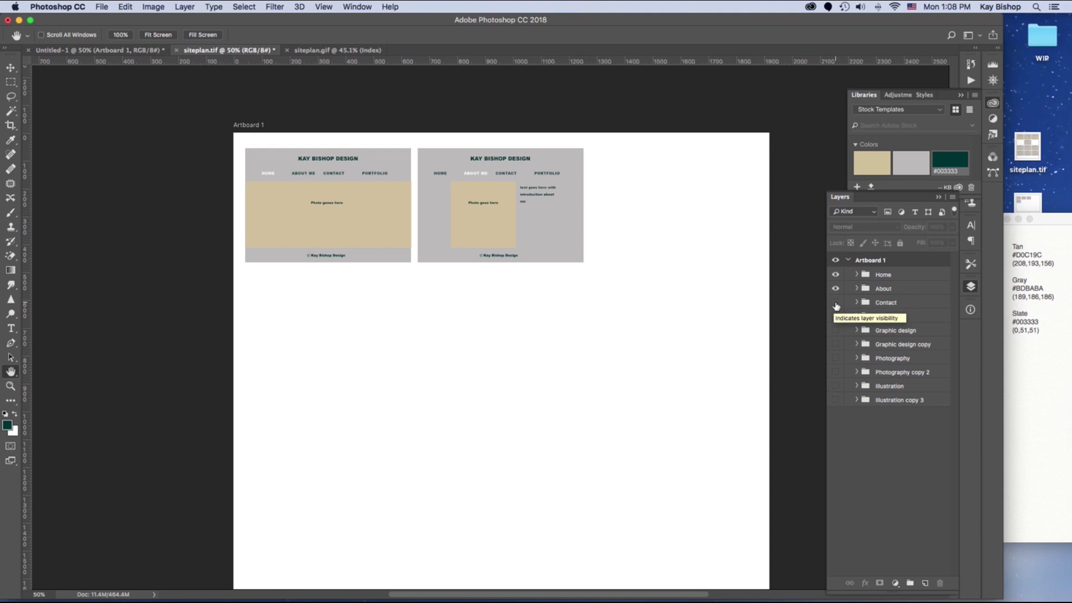
pyautogui.click(835, 303)
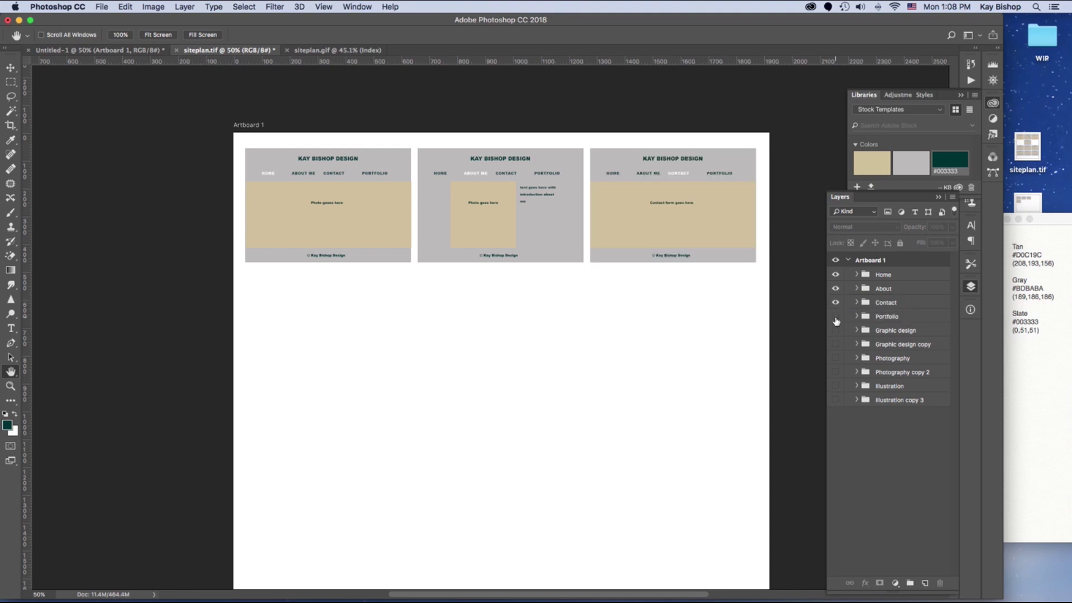
pyautogui.click(835, 316)
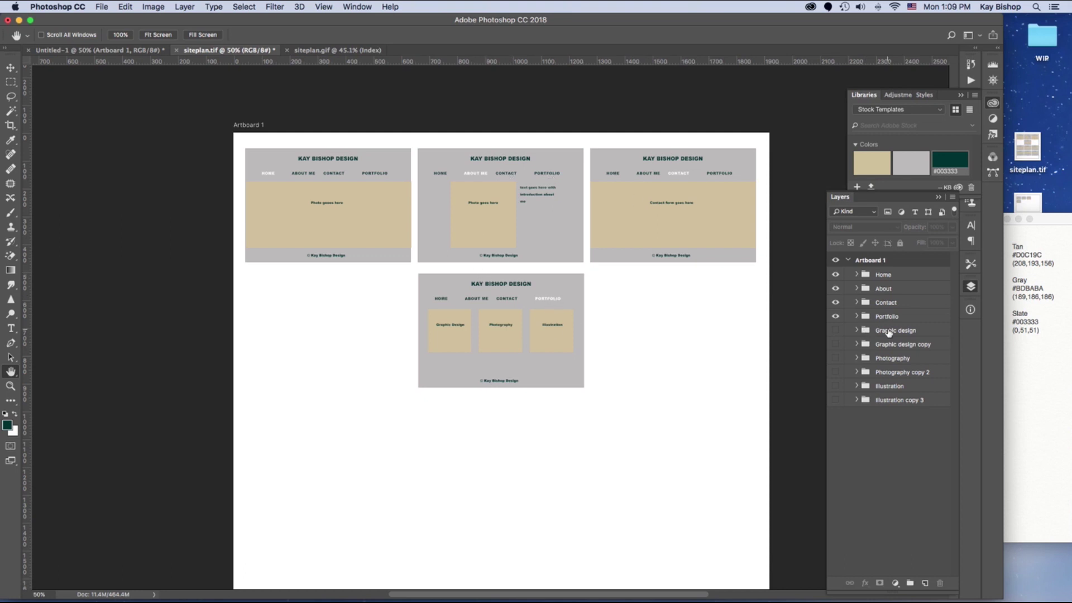
# Show the Graphic design, Photography and Illustration groups together with their copy groups, one after another.
pyautogui.click(835, 330)
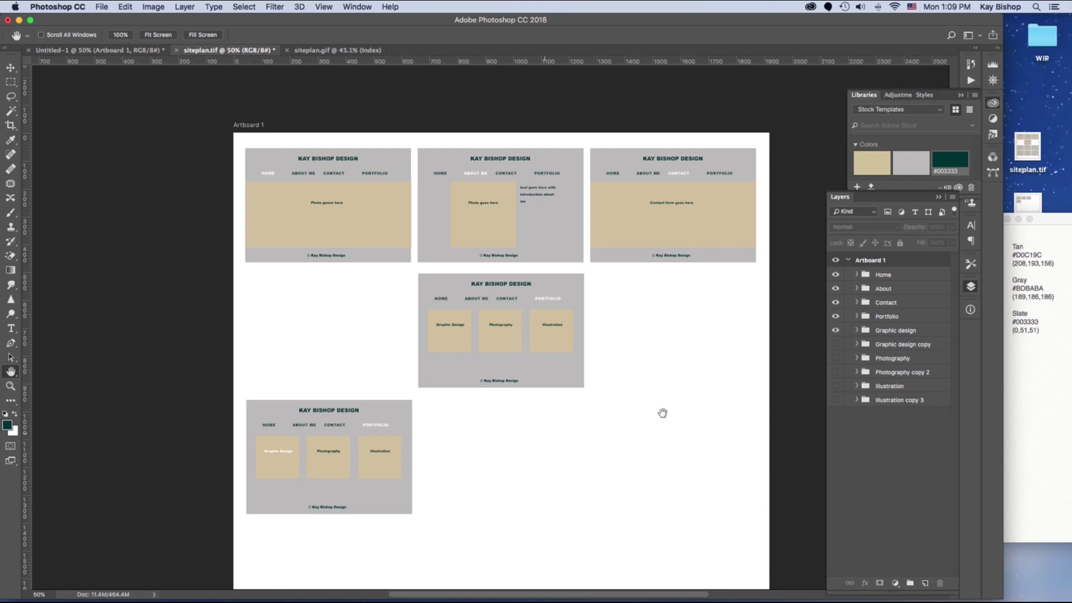
pyautogui.click(835, 345)
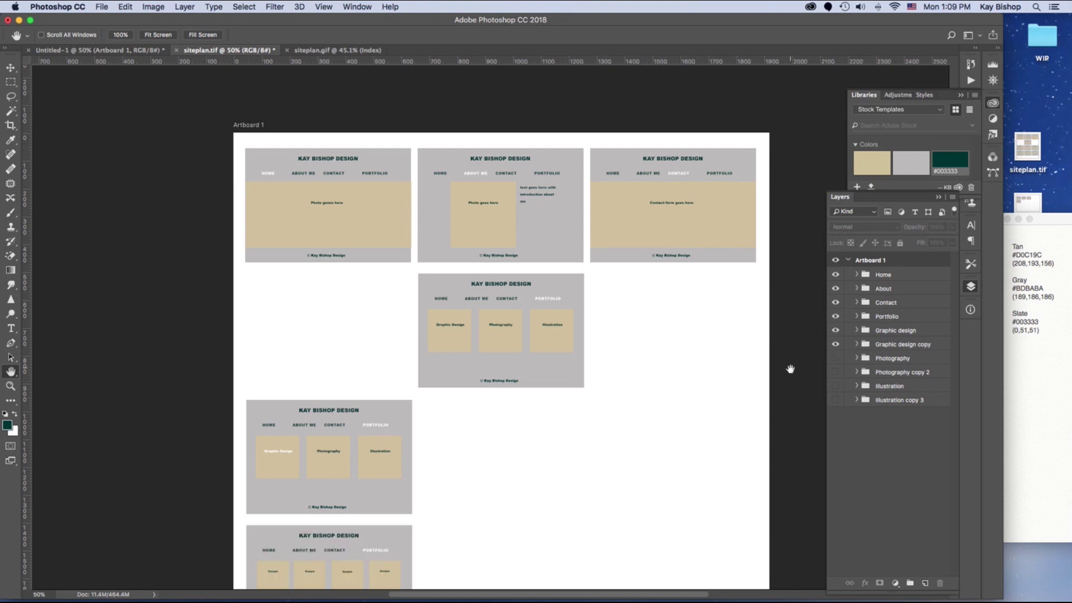
pyautogui.press('super+r')
pyautogui.moveTo(802, 366); pyautogui.dragTo(797, 282)
pyautogui.press('super+r')
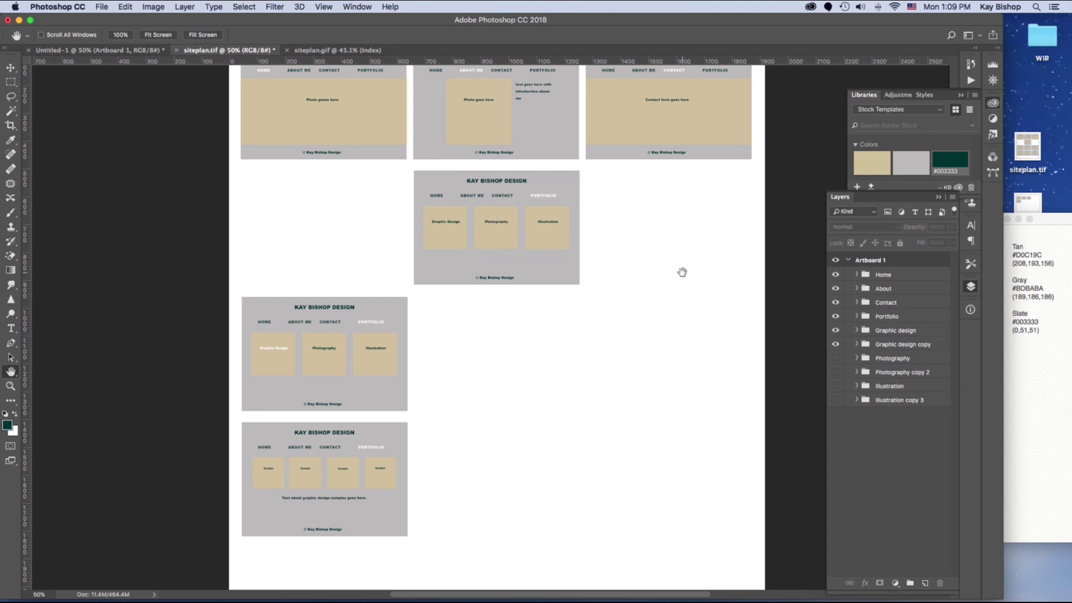
pyautogui.click(835, 358)
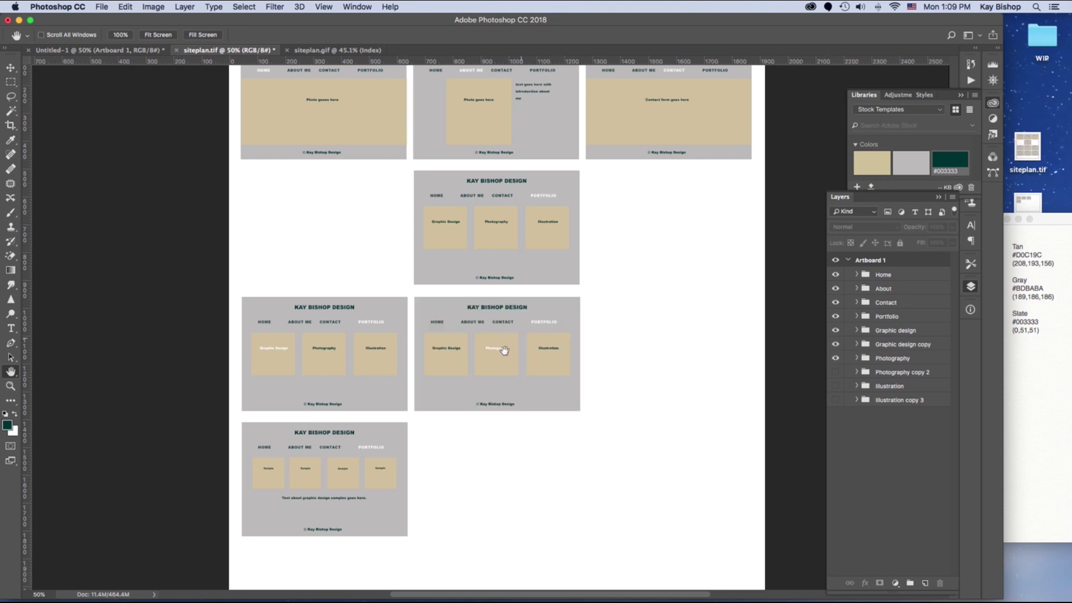
pyautogui.click(834, 373)
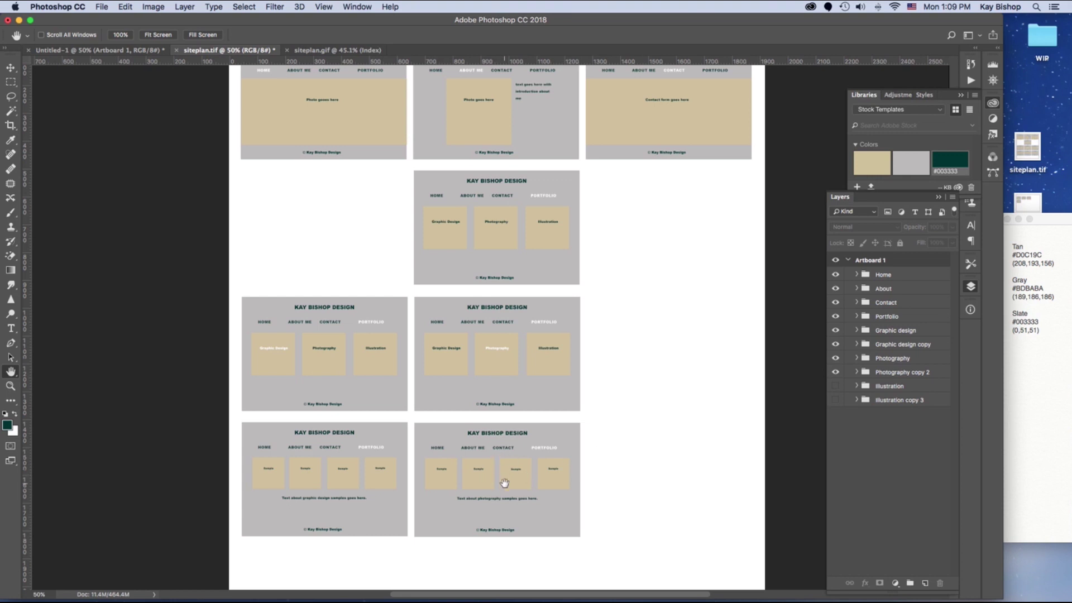
pyautogui.click(836, 387)
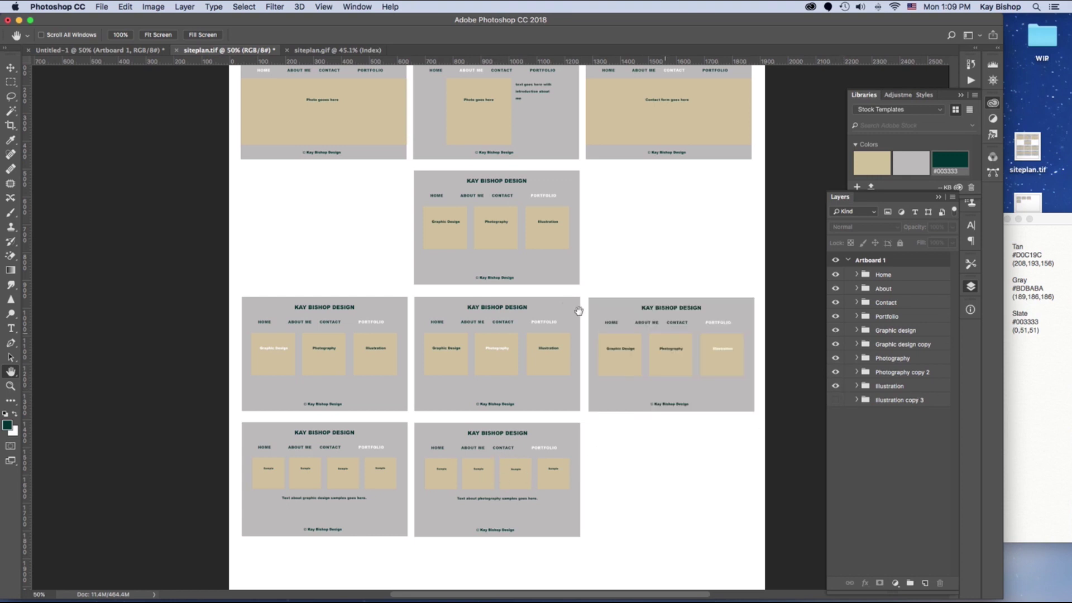
pyautogui.click(836, 400)
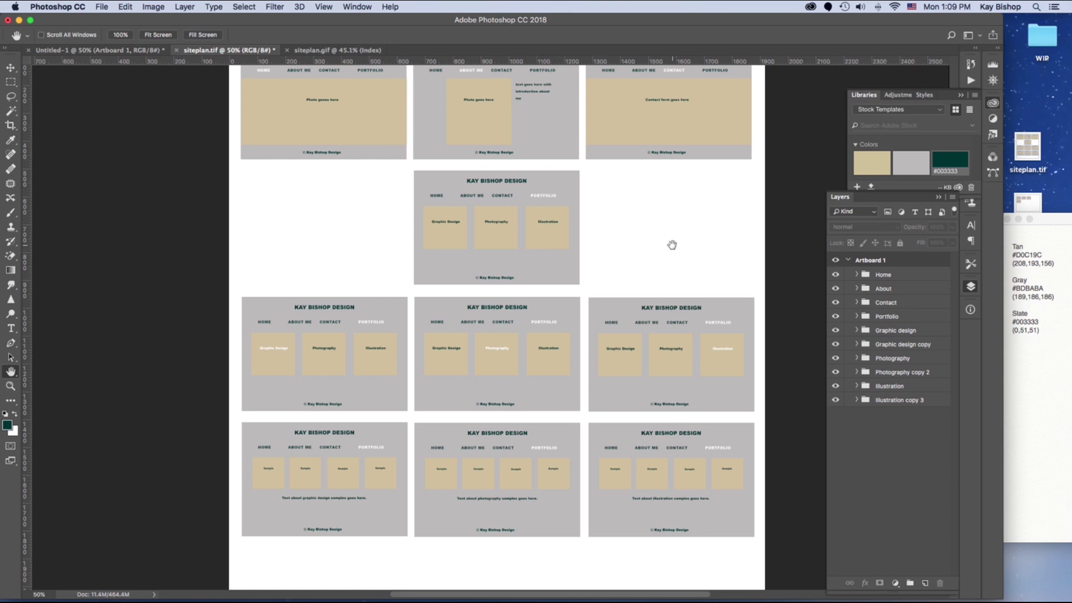
# Examine the complete site plan, from the top row of main pages down to the sample pages.
pyautogui.moveTo(668, 266); pyautogui.dragTo(672, 364)
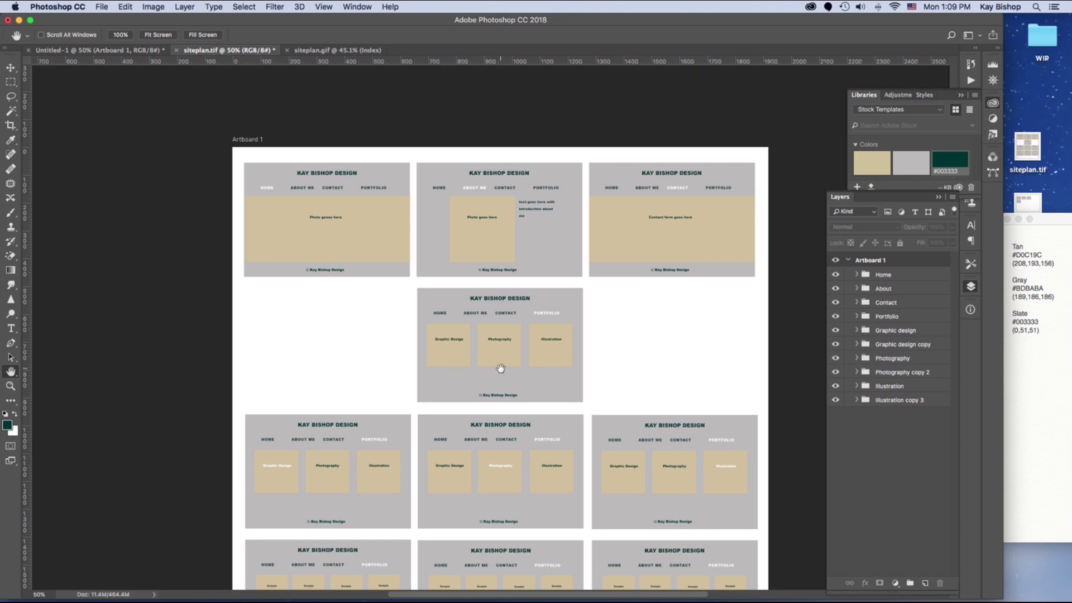
pyautogui.moveTo(501, 369); pyautogui.dragTo(502, 351)
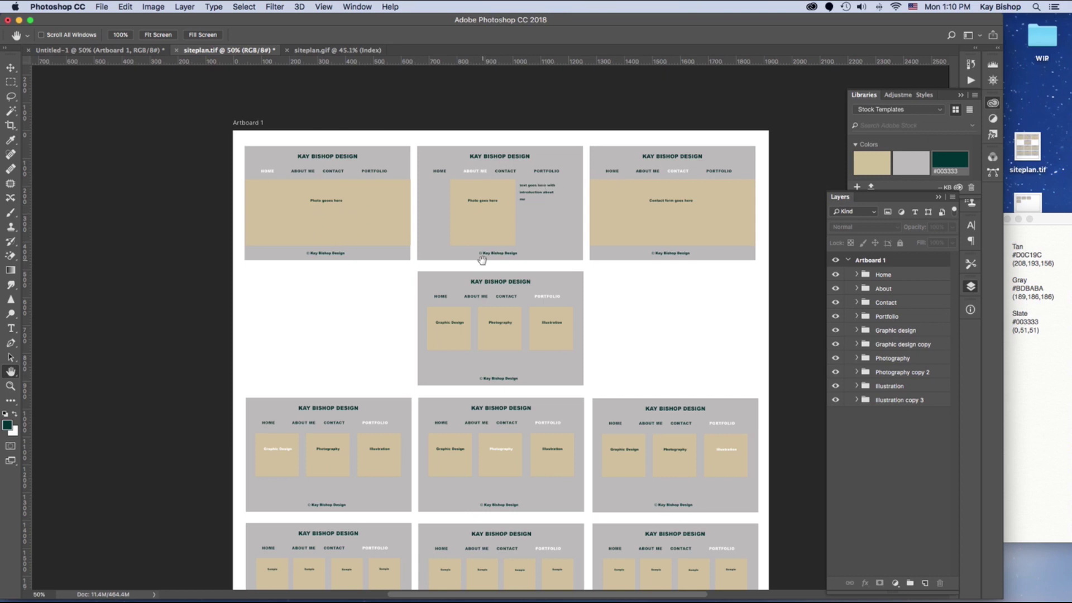
pyautogui.moveTo(586, 329); pyautogui.dragTo(584, 261)
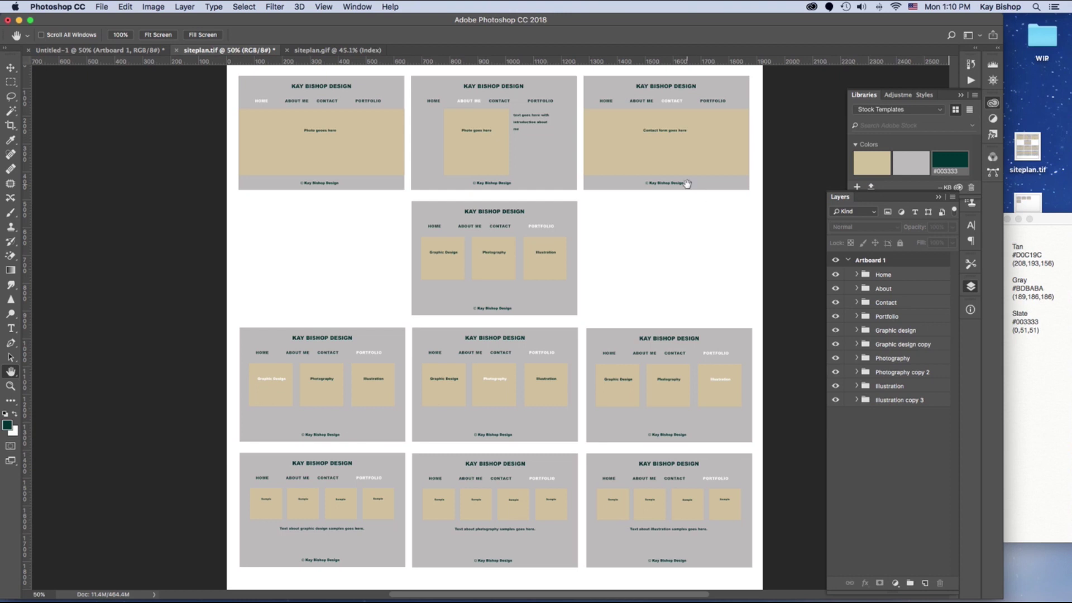
# Start a new document and browse the Web presets and templates.
pyautogui.click(102, 7)
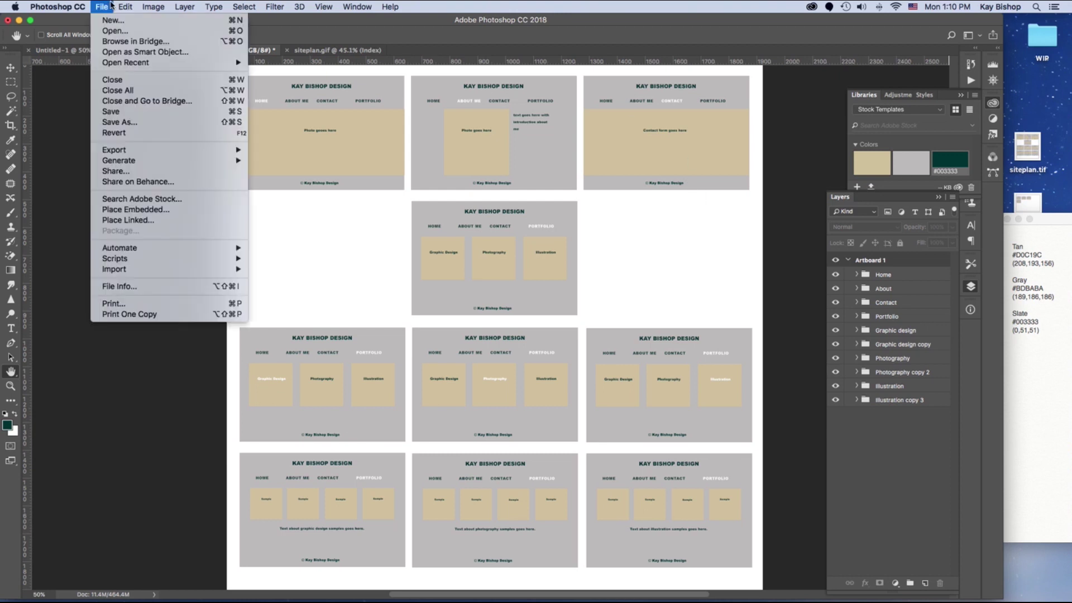
pyautogui.click(424, 75)
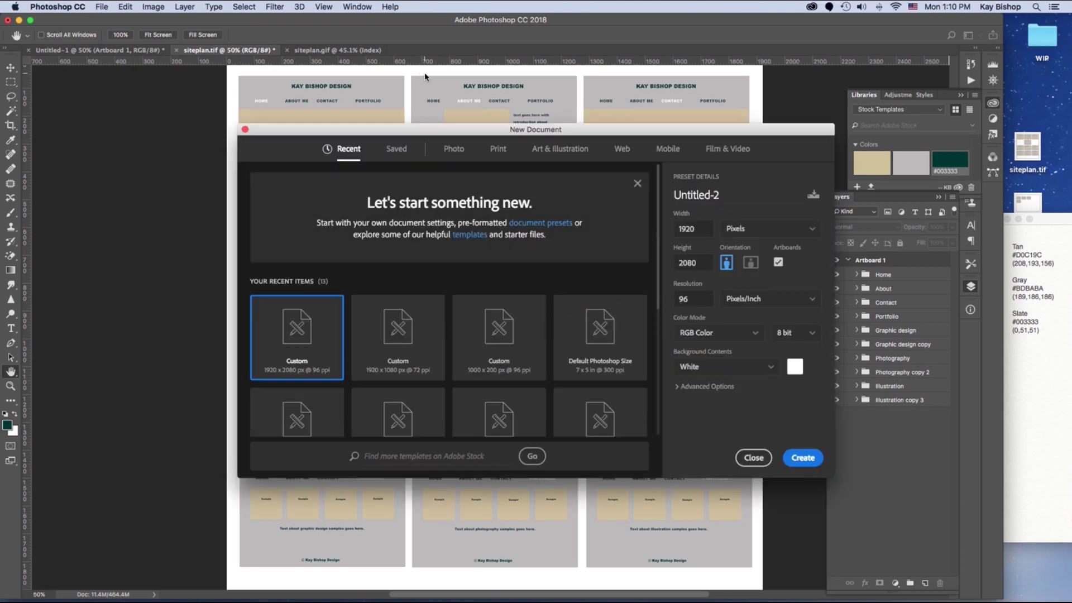
pyautogui.click(620, 152)
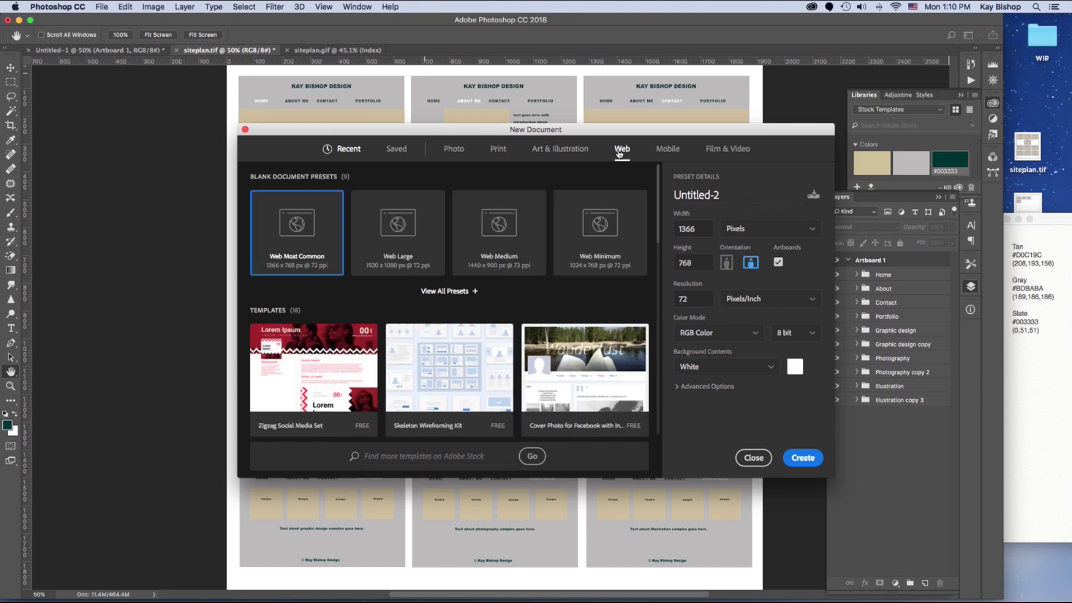
pyautogui.moveTo(656, 220); pyautogui.dragTo(657, 246)
pyautogui.scroll(-2, 656, 245)
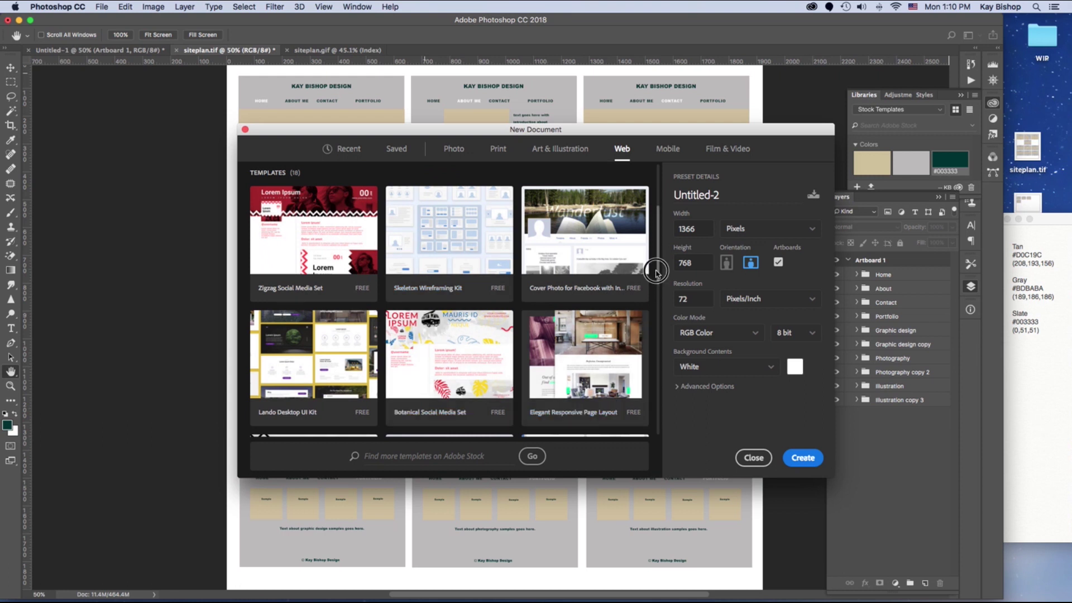
pyautogui.moveTo(658, 268); pyautogui.dragTo(646, 203)
pyautogui.scroll(1, 649, 283)
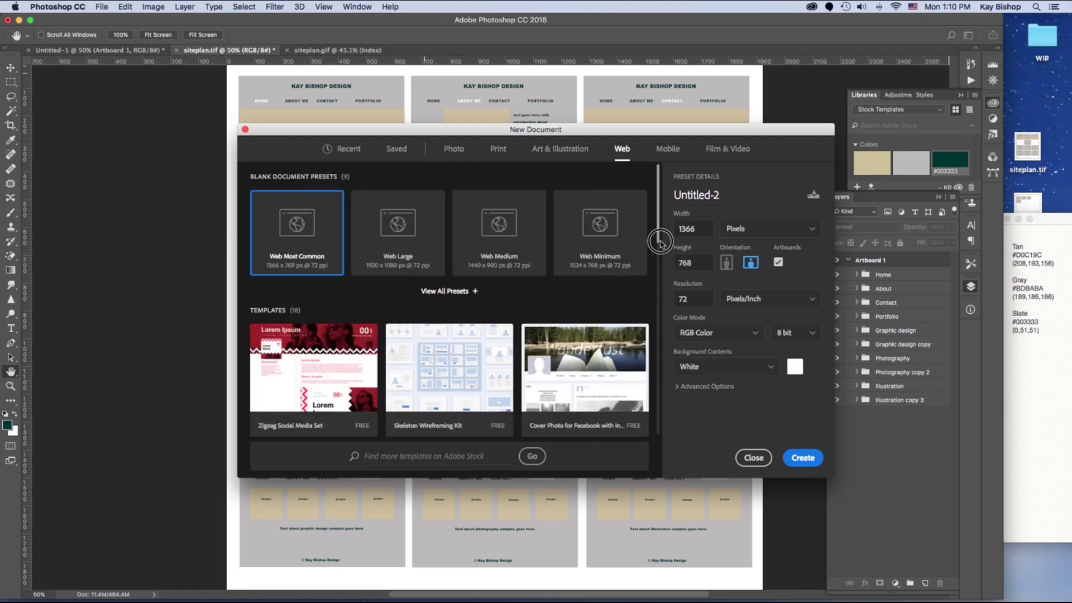
pyautogui.scroll(-4, 665, 251)
pyautogui.scroll(3, 664, 262)
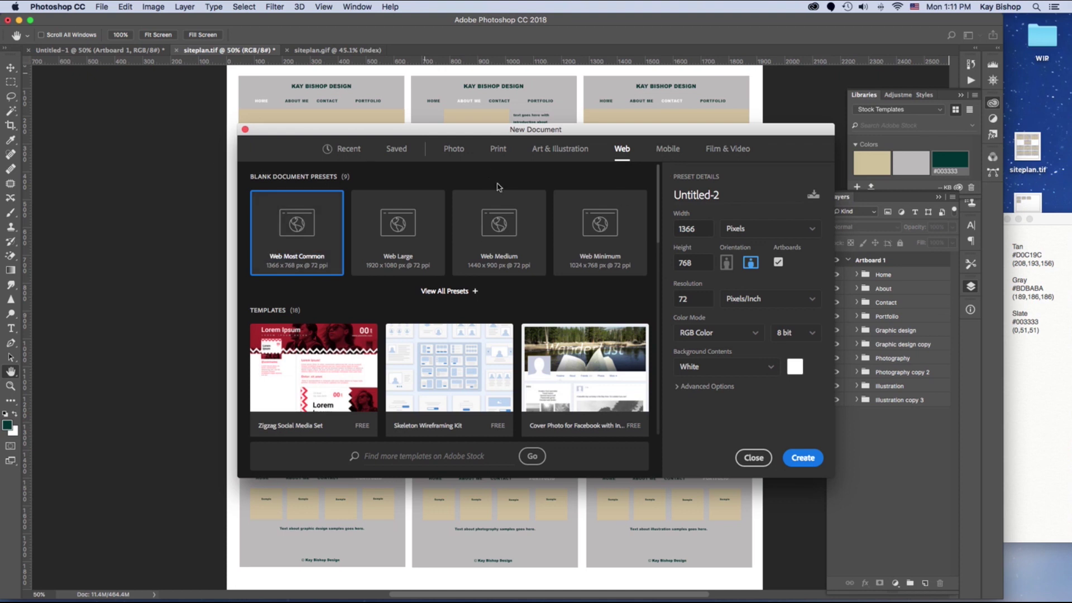
# Create a document from the Web Large preset with the height set to 2080 pixels and the resolution to 96 pixels/inch.
pyautogui.click(416, 250)
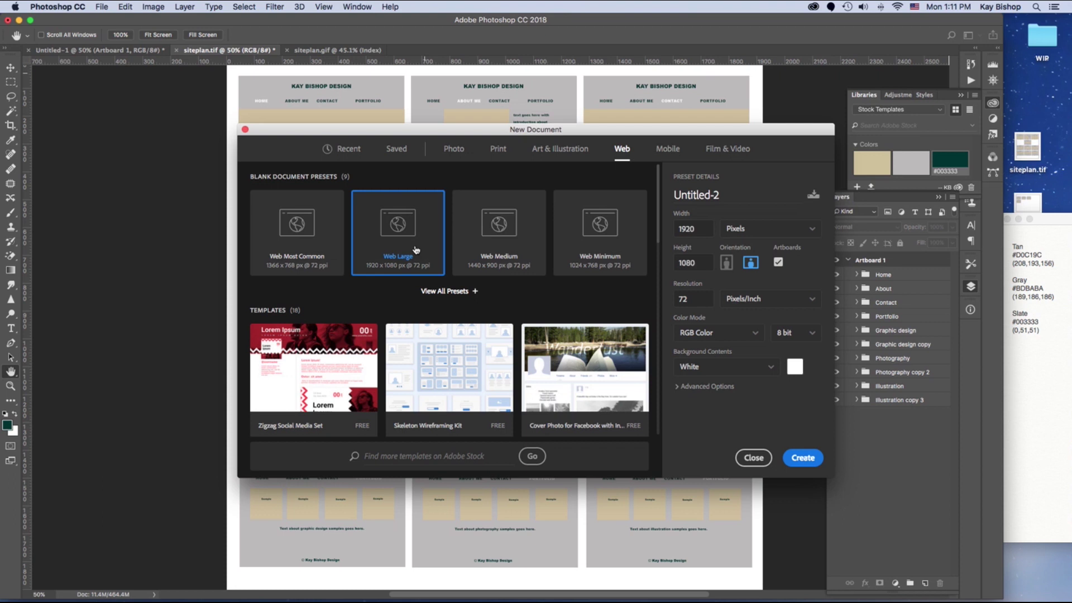
pyautogui.click(680, 262)
pyautogui.press('BackSpace')
pyautogui.write('2')
pyautogui.doubleClick(706, 266)
pyautogui.click(693, 298)
pyautogui.write('9')
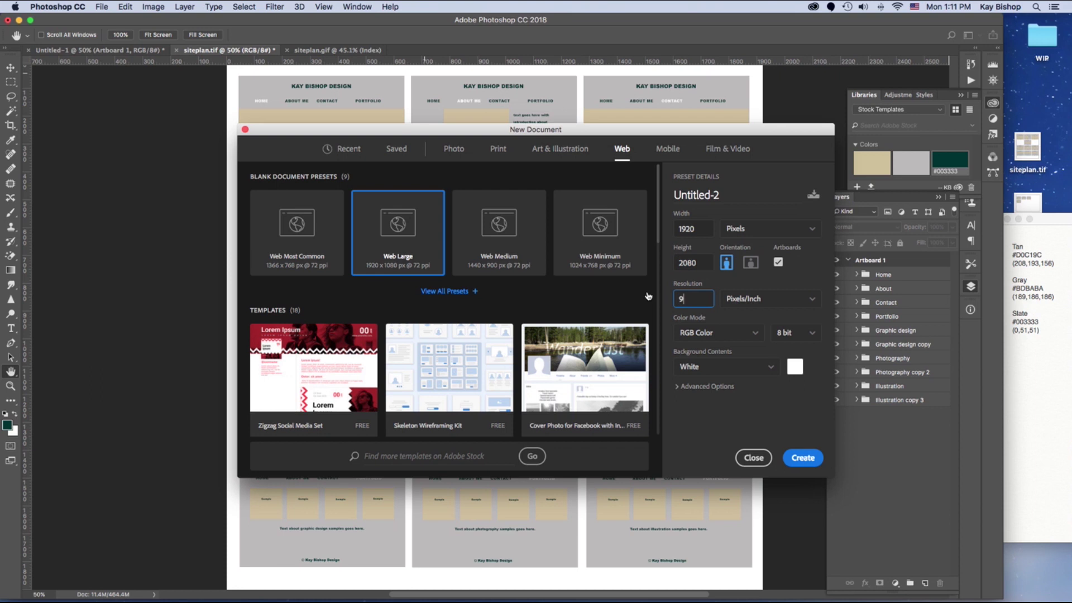
pyautogui.write('6')
pyautogui.click(803, 458)
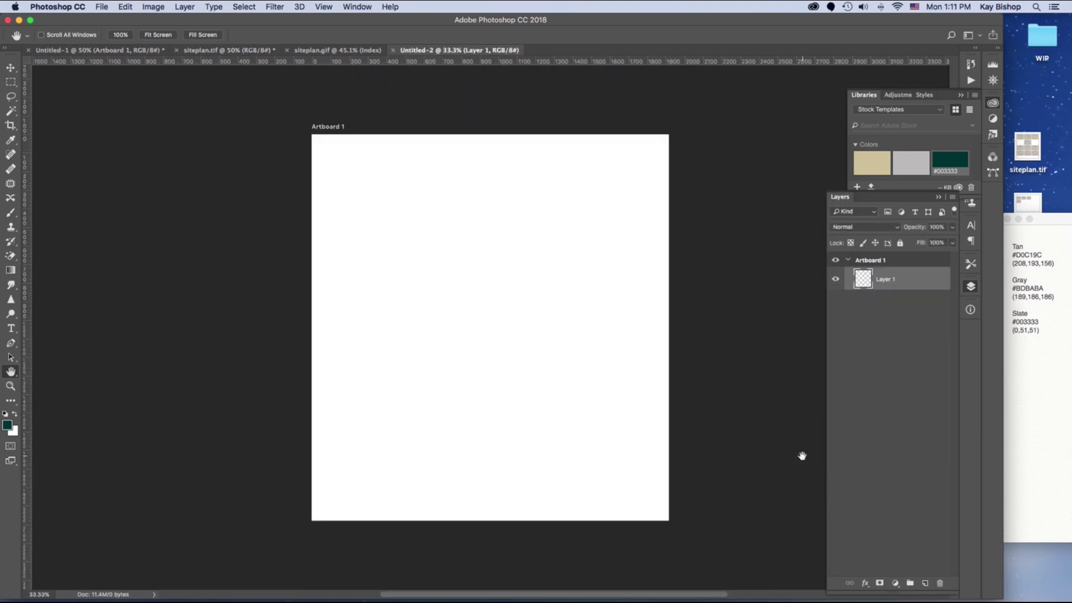
# Draw a dark green pixel rectangle about 690 by 530 px near the upper-left corner of Artboard 1.
pyautogui.press('super+equal')
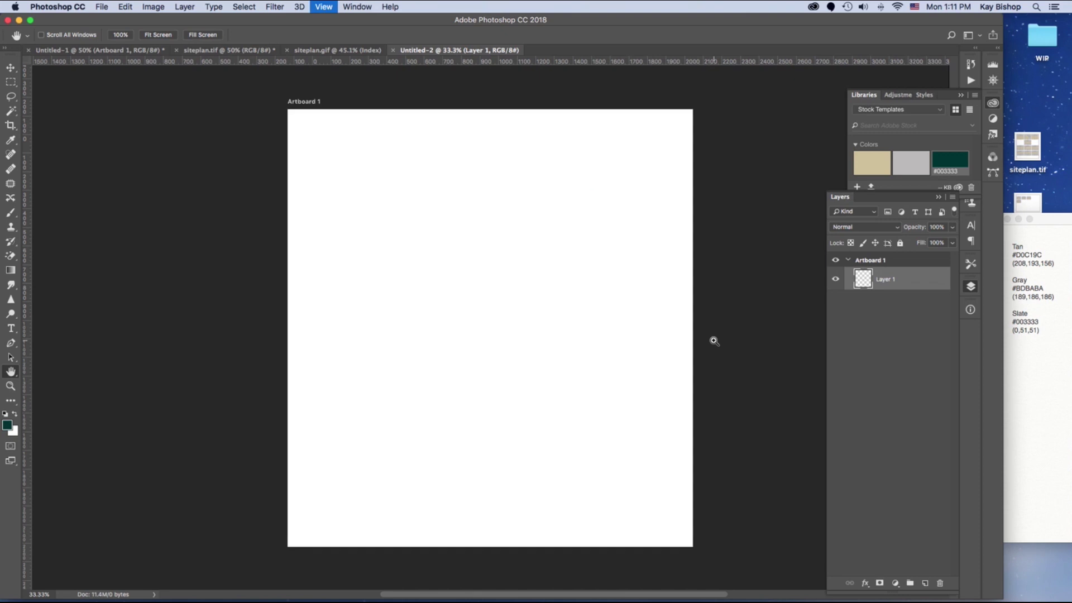
pyautogui.moveTo(448, 201); pyautogui.dragTo(474, 328)
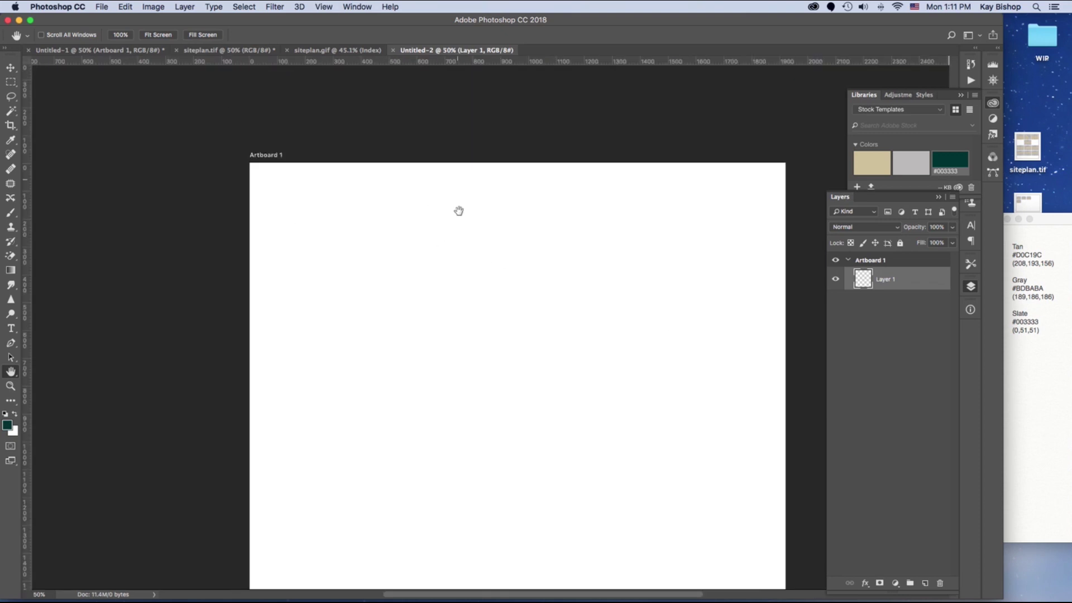
pyautogui.moveTo(553, 288); pyautogui.dragTo(505, 239)
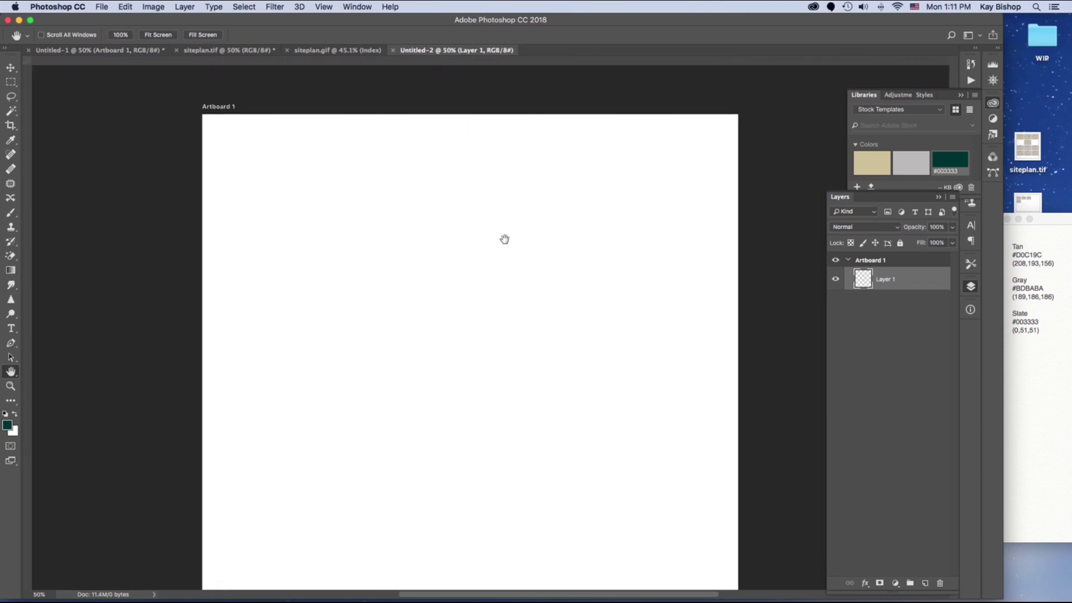
pyautogui.click(11, 402)
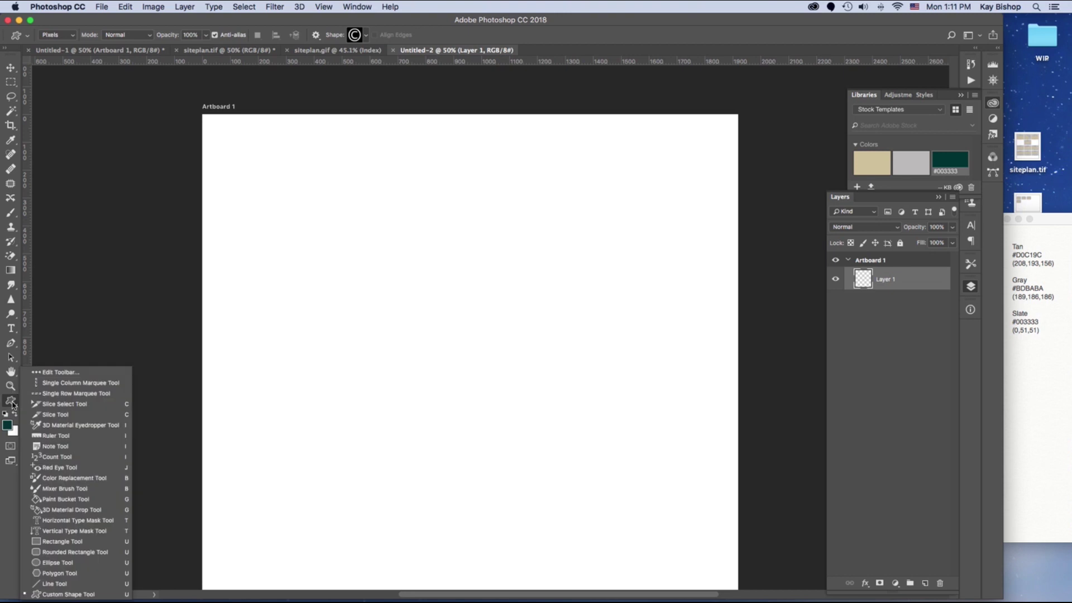
pyautogui.click(52, 547)
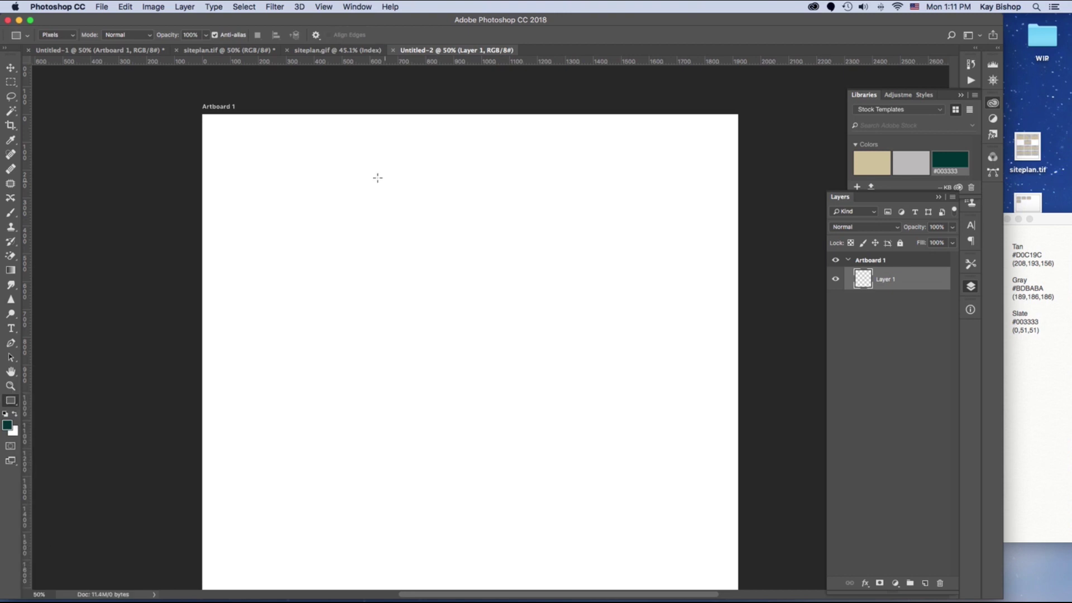
pyautogui.moveTo(221, 149); pyautogui.dragTo(413, 299)
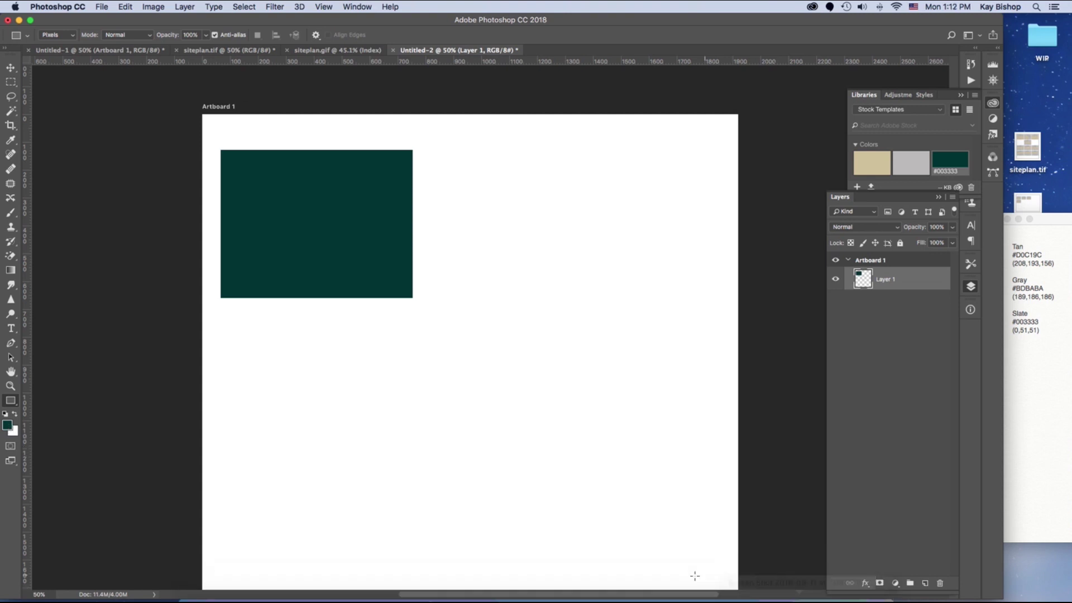
# Switch to Chrome and open the 216 Web Safe Colors page from the GRA 3512 Fall 2018 community.
pyautogui.click(670, 592)
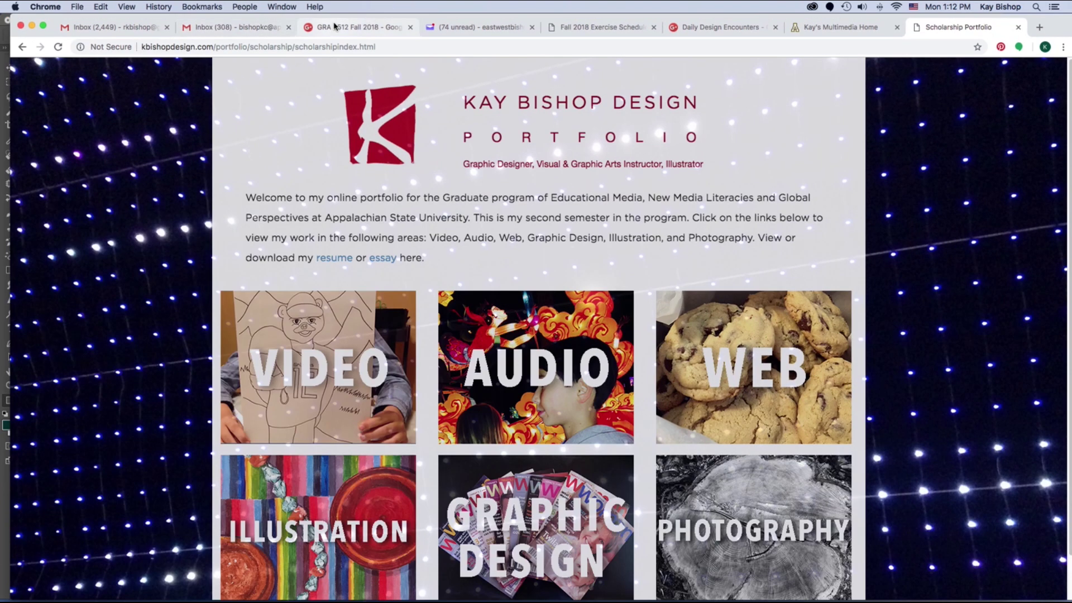
pyautogui.click(335, 26)
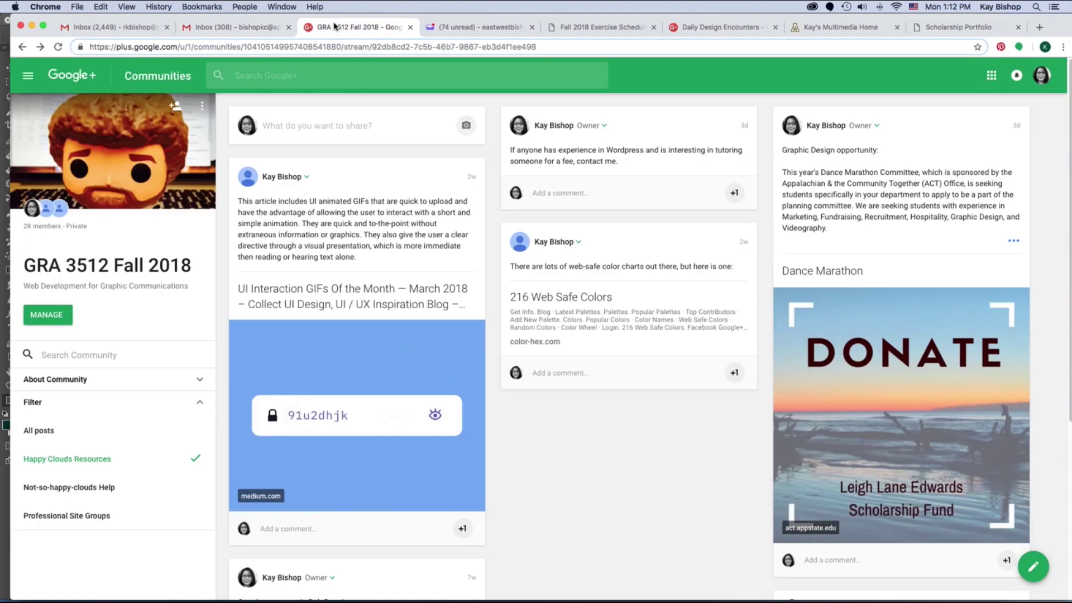
pyautogui.click(597, 317)
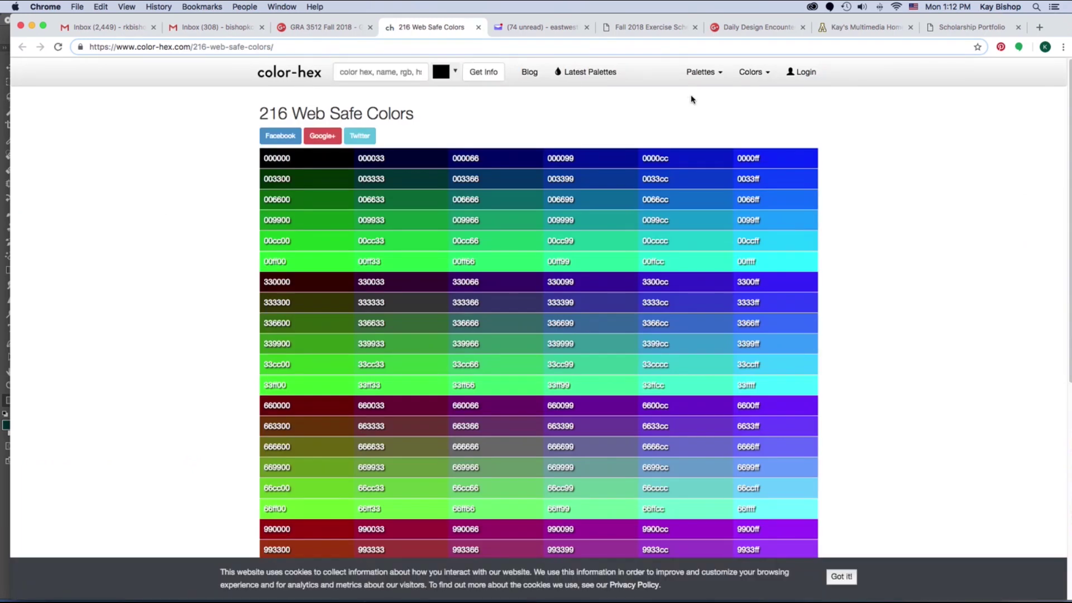
# Pick the light gray #b8aeae in the color-hex picker and look up its color information.
pyautogui.click(441, 73)
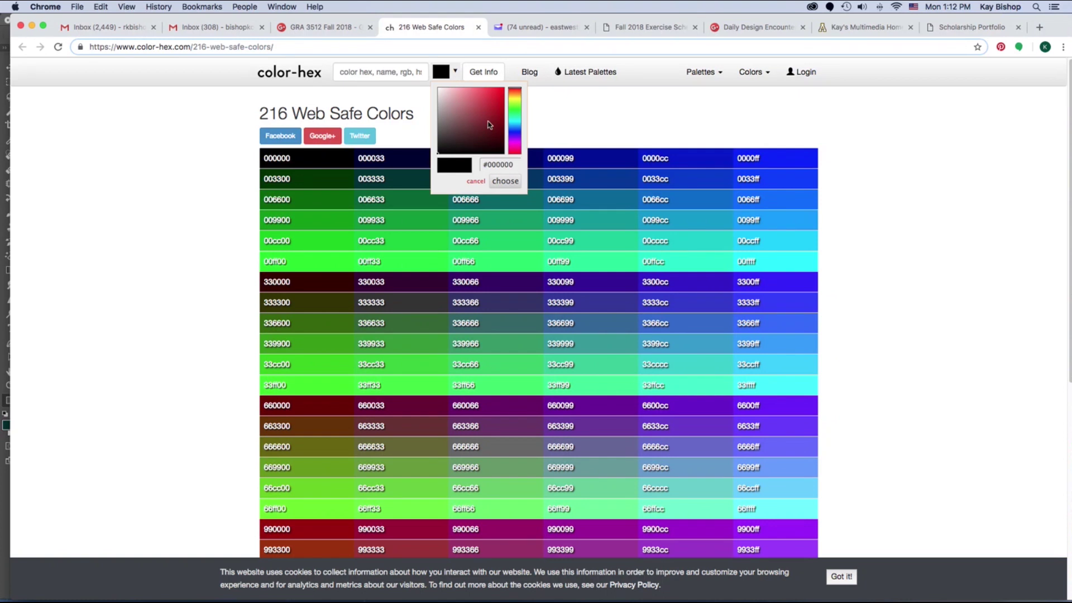
pyautogui.click(443, 109)
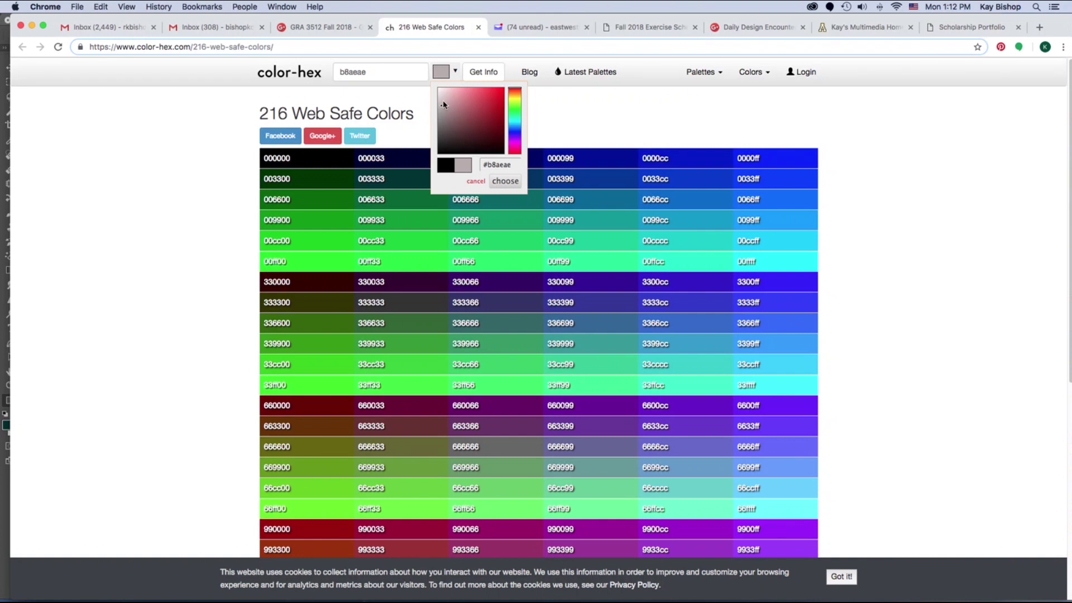
pyautogui.click(487, 72)
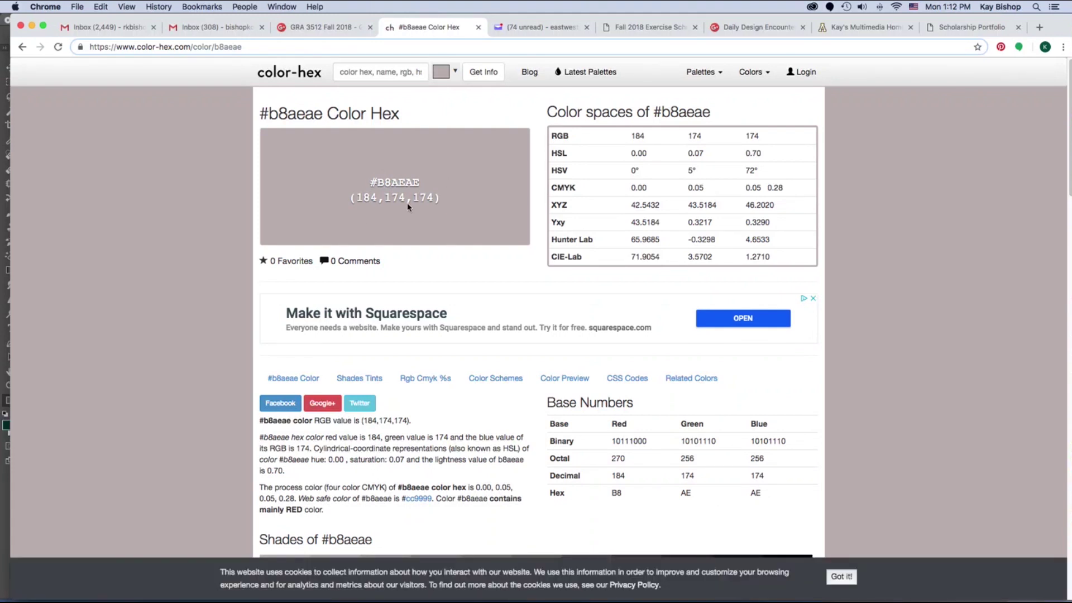
# Switch to Notes and review the hex and RGB codes listed for Tan, Gray and Slate.
pyautogui.moveTo(871, 592)
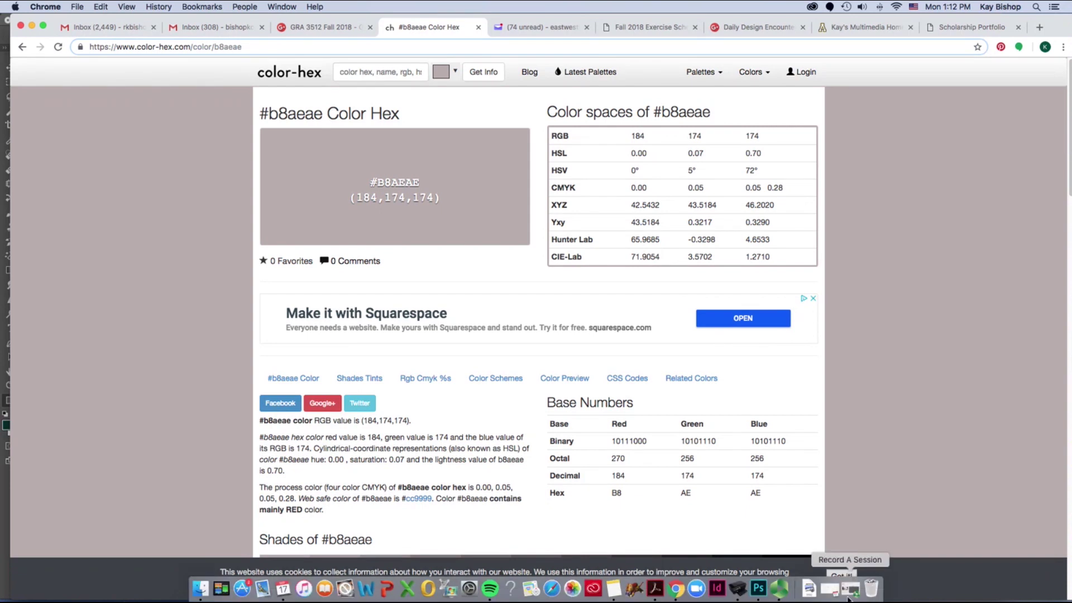
pyautogui.click(614, 588)
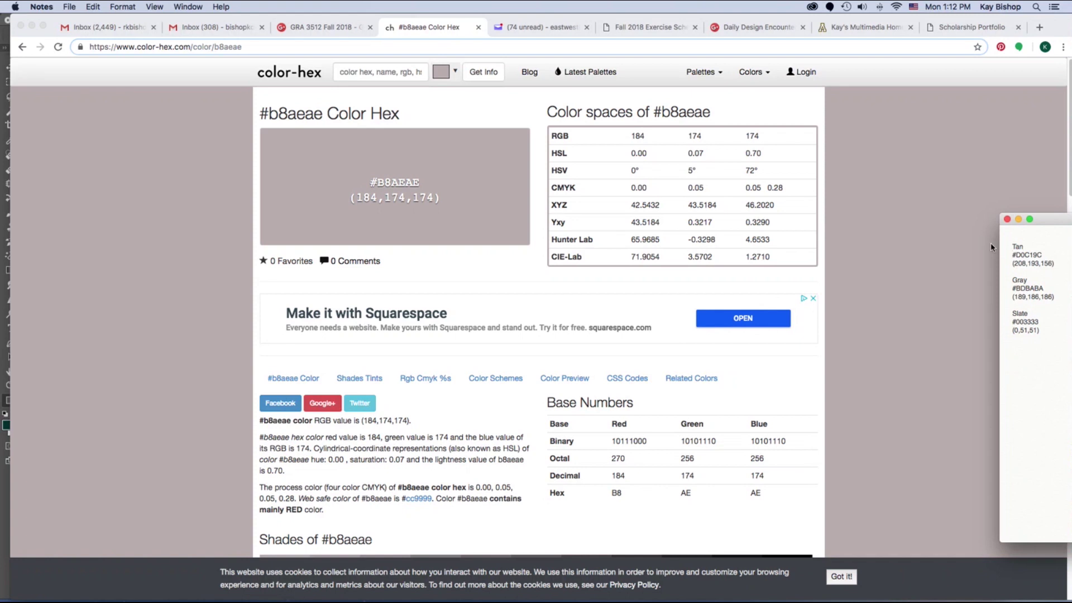
pyautogui.moveTo(1007, 243); pyautogui.dragTo(1052, 269)
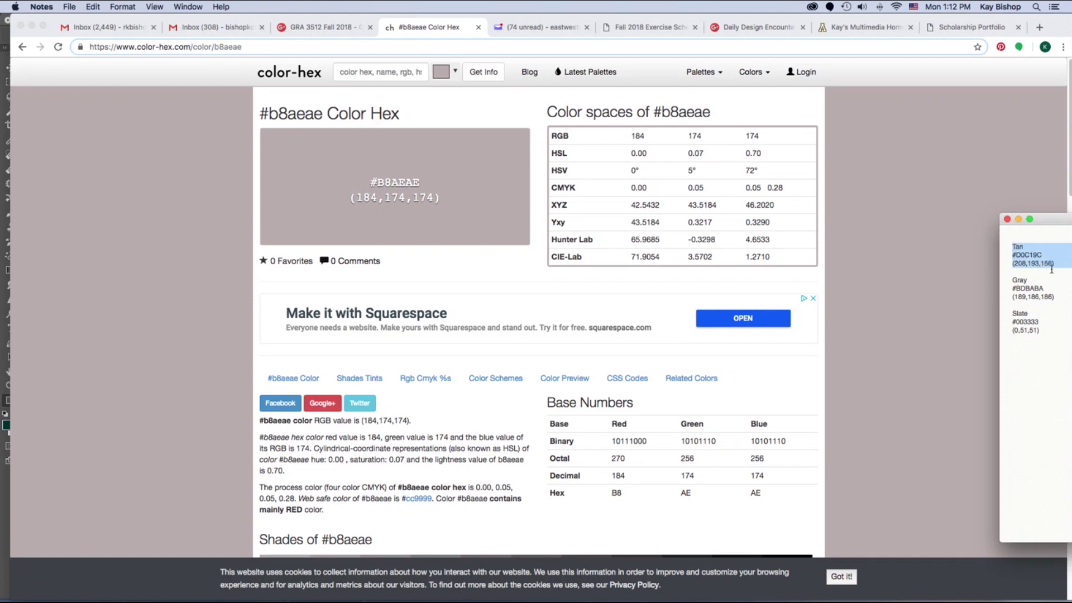
pyautogui.click(1024, 289)
pyautogui.click(1028, 337)
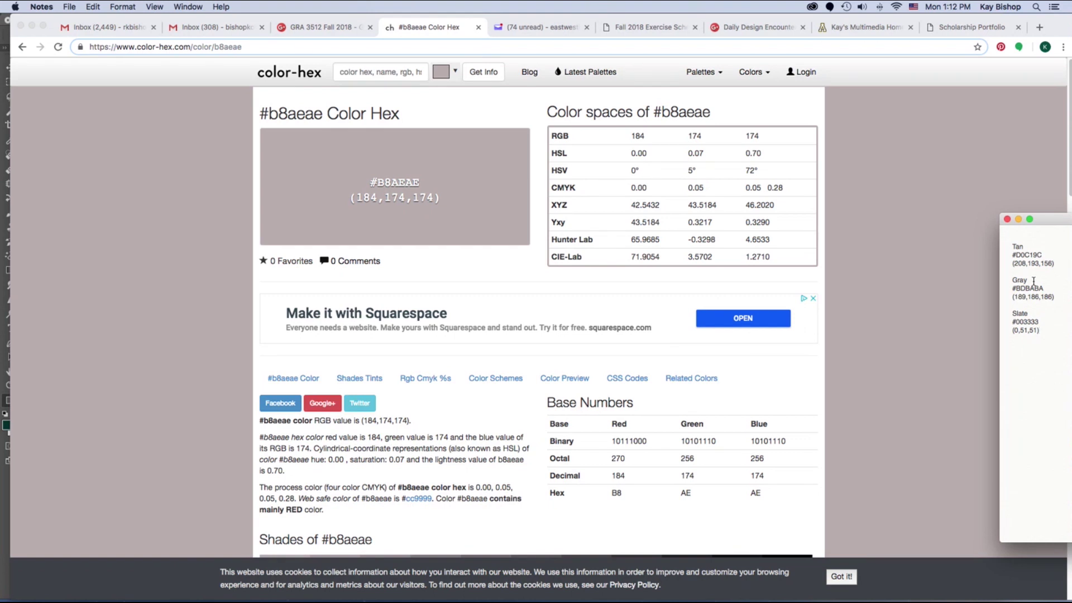
# Minimize the browser window to return to Photoshop and display the color swatches.
pyautogui.click(27, 26)
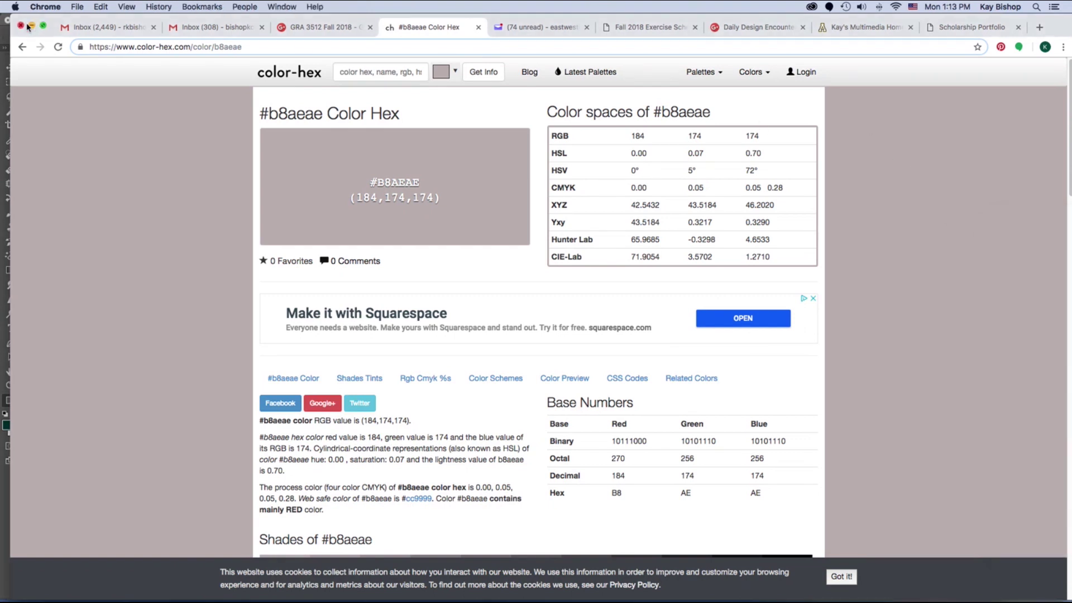
pyautogui.click(31, 27)
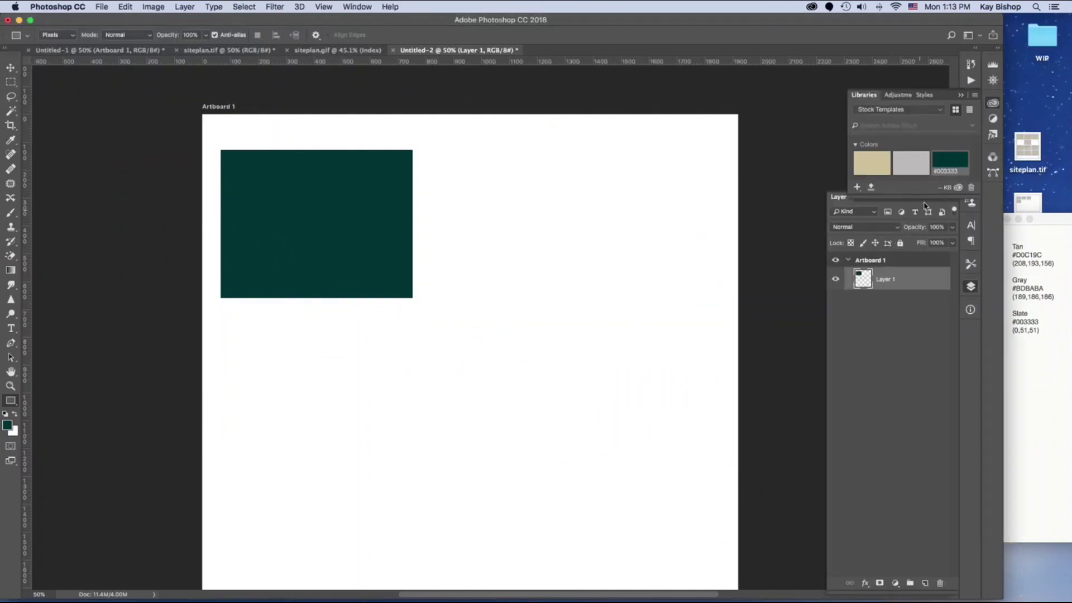
pyautogui.click(976, 96)
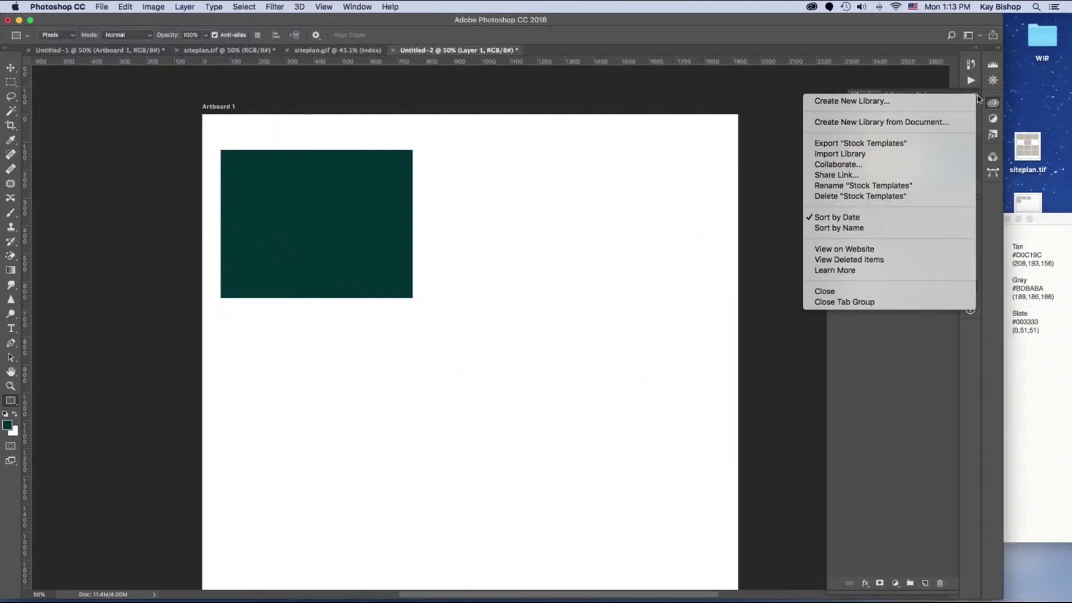
pyautogui.click(933, 419)
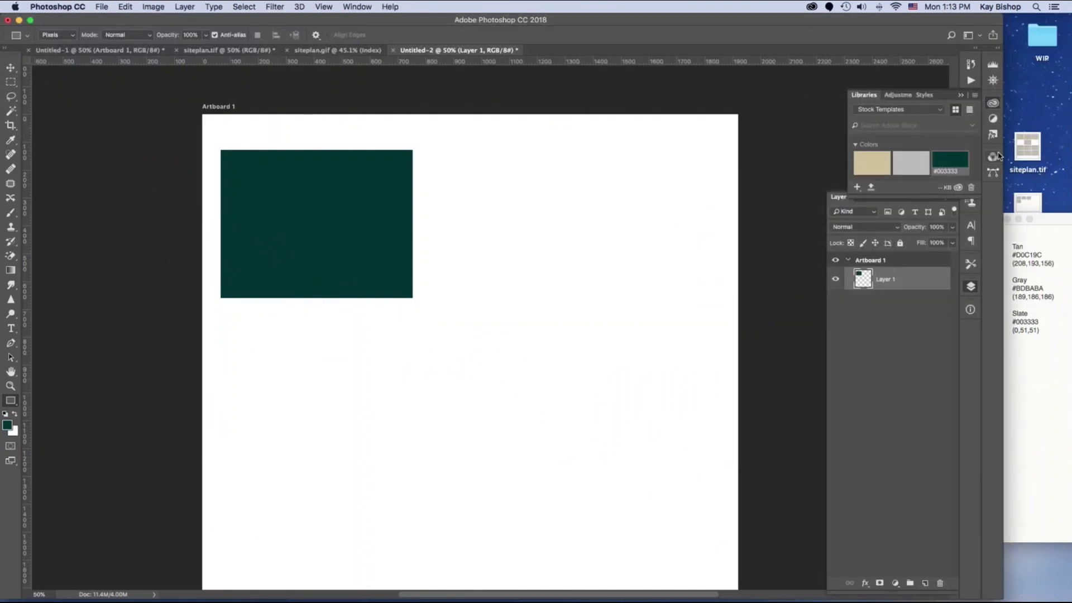
pyautogui.click(360, 6)
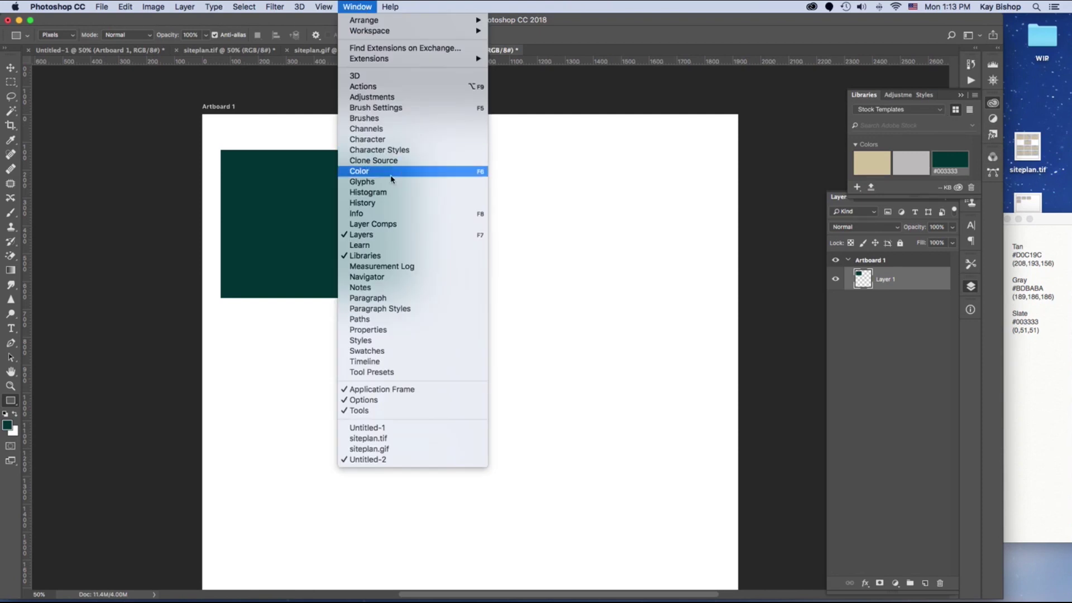
pyautogui.click(391, 351)
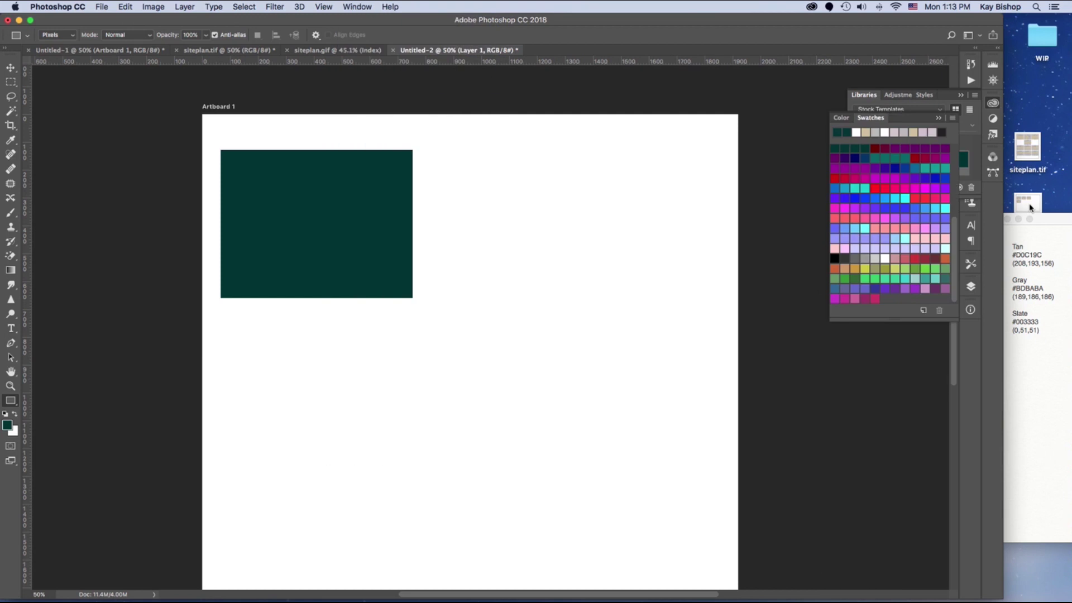
# Create a swatch from the foreground color, name it with the Tan code #D0C19C copied from the note, and add it to the current library.
pyautogui.click(956, 111)
pyautogui.click(836, 31)
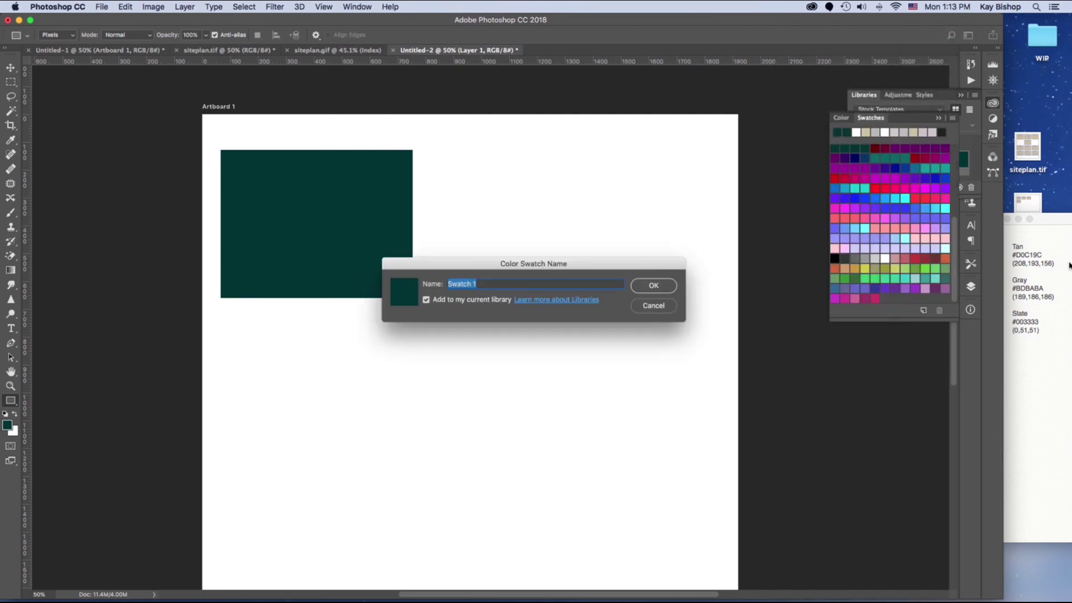
pyautogui.click(1042, 261)
pyautogui.moveTo(1042, 256); pyautogui.dragTo(1008, 255)
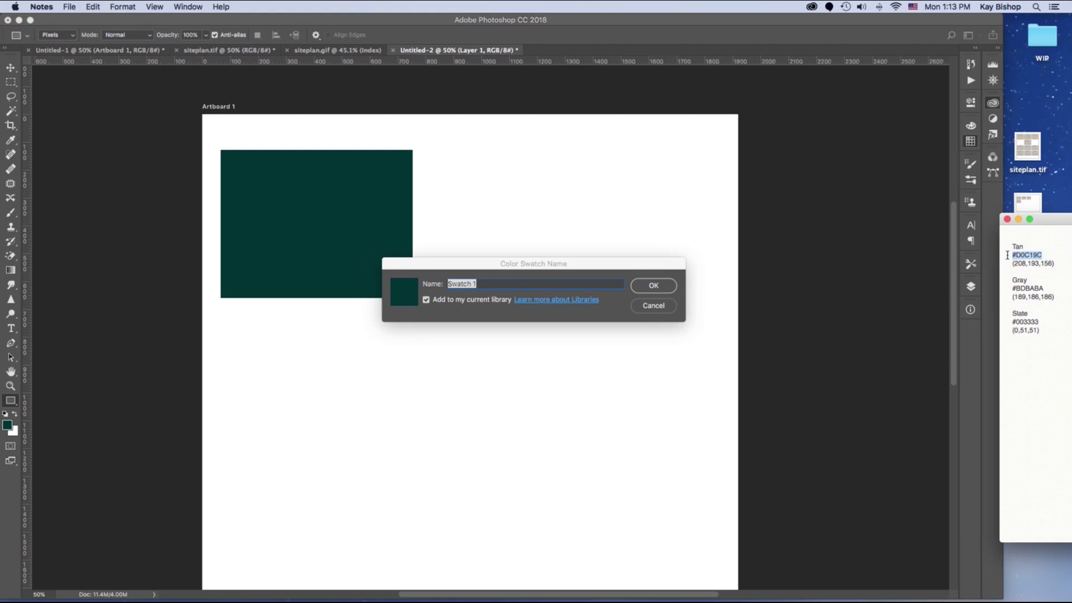
pyautogui.press('super+c')
pyautogui.click(490, 283)
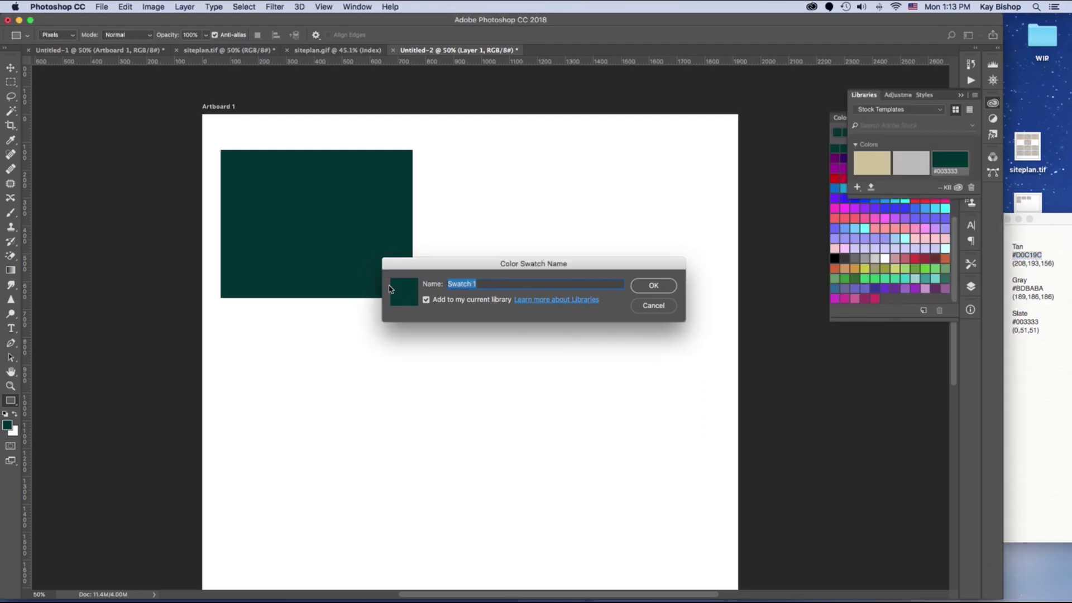
pyautogui.press('super+v')
pyautogui.click(649, 286)
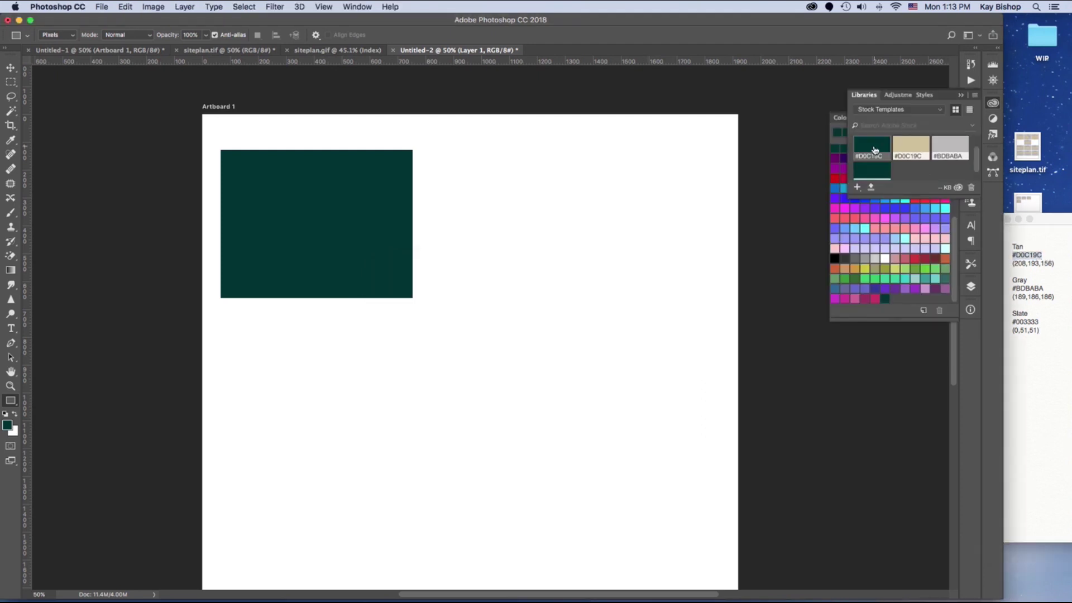
# Undo the dark green test rectangle and delete the dark library swatch wrongly named #D0C19C.
pyautogui.doubleClick(875, 150)
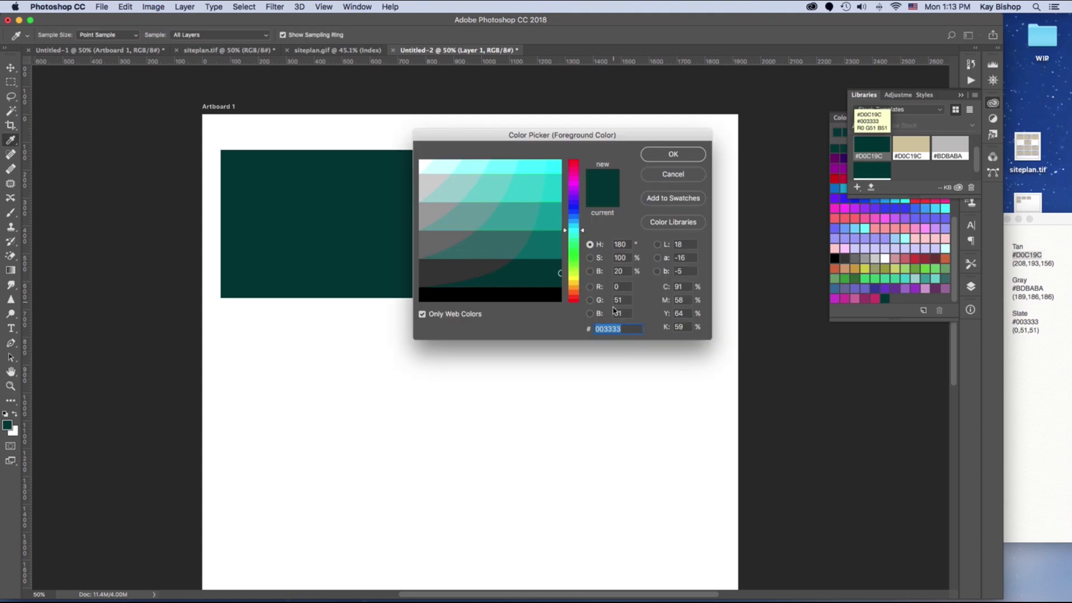
pyautogui.click(673, 175)
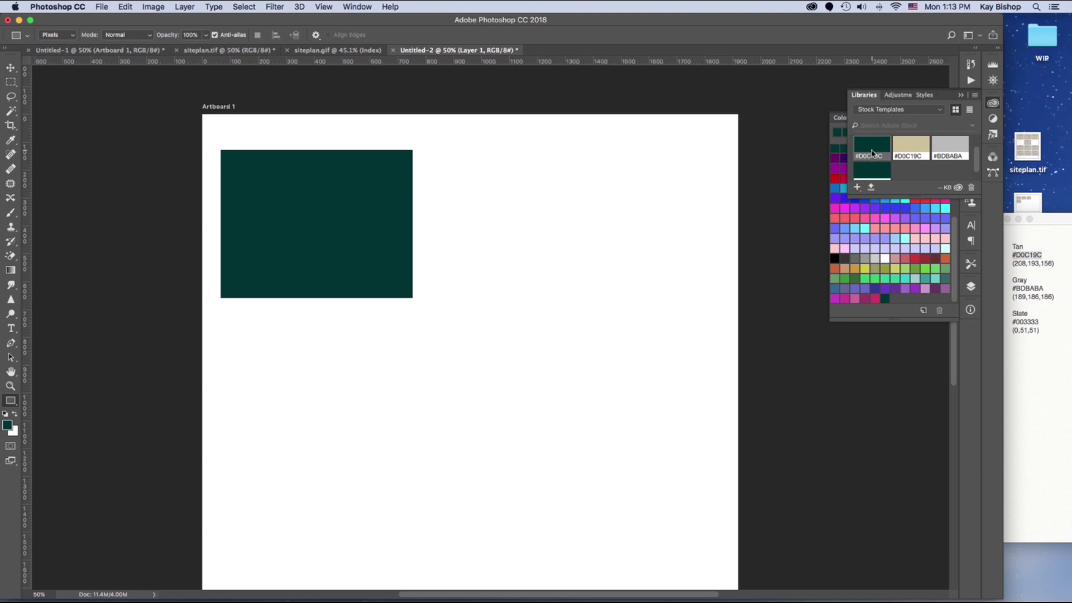
pyautogui.hotkey('ctrl', 'z')
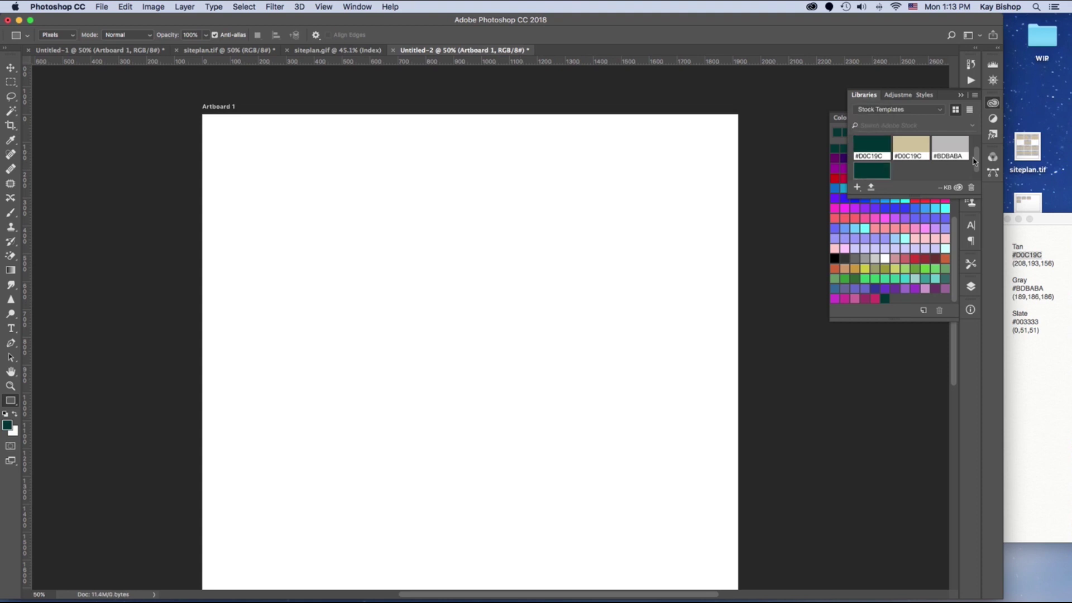
pyautogui.moveTo(976, 163); pyautogui.dragTo(969, 141)
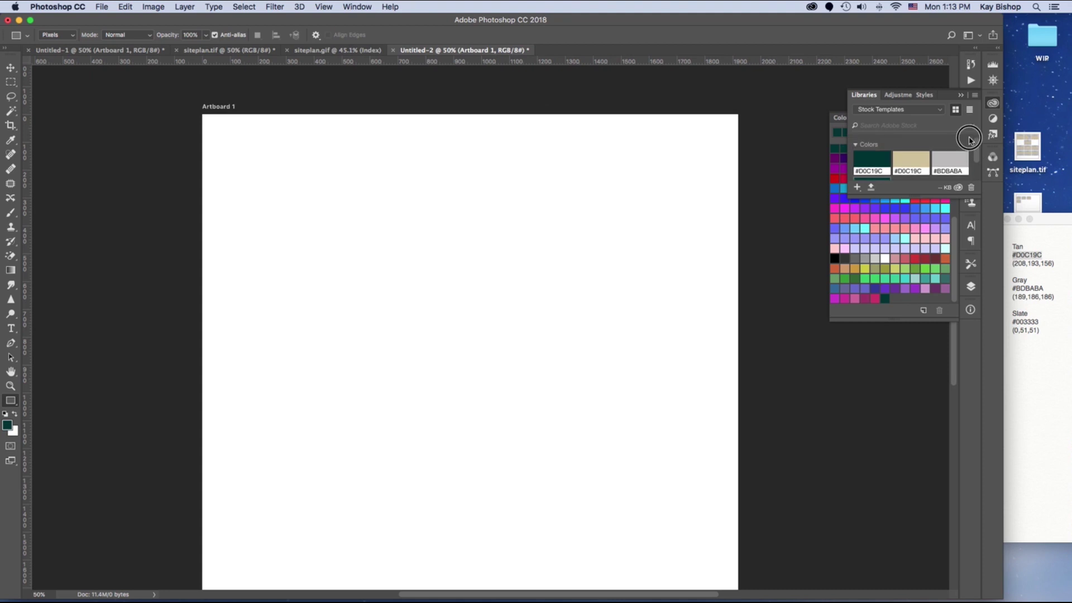
pyautogui.click(971, 189)
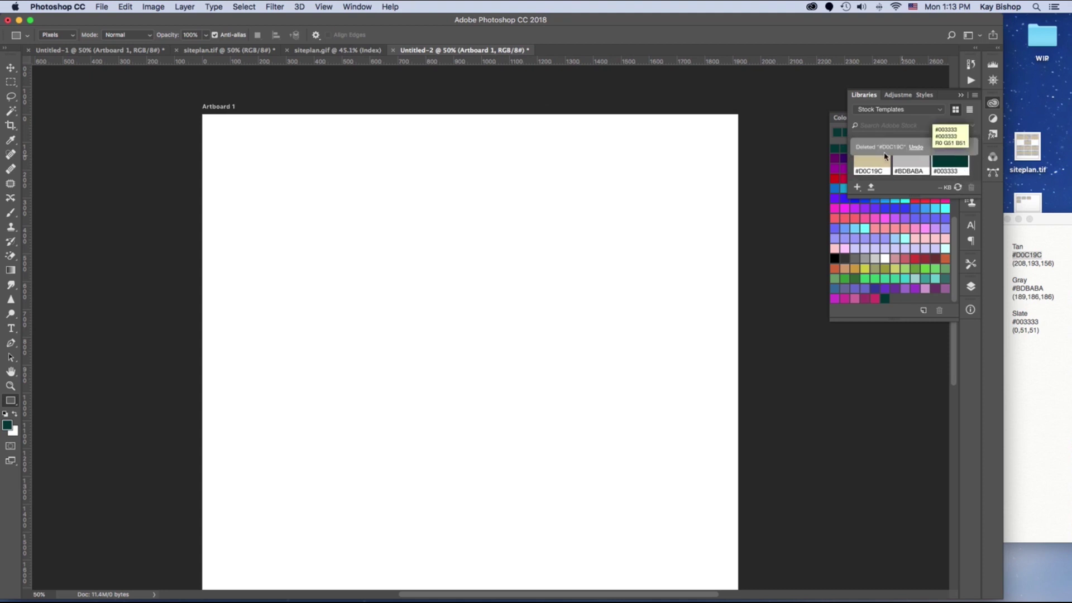
# Add a new layer and draw a rectangle near the artboard's upper-left corner in the gray library color #BDBABA.
pyautogui.click(873, 163)
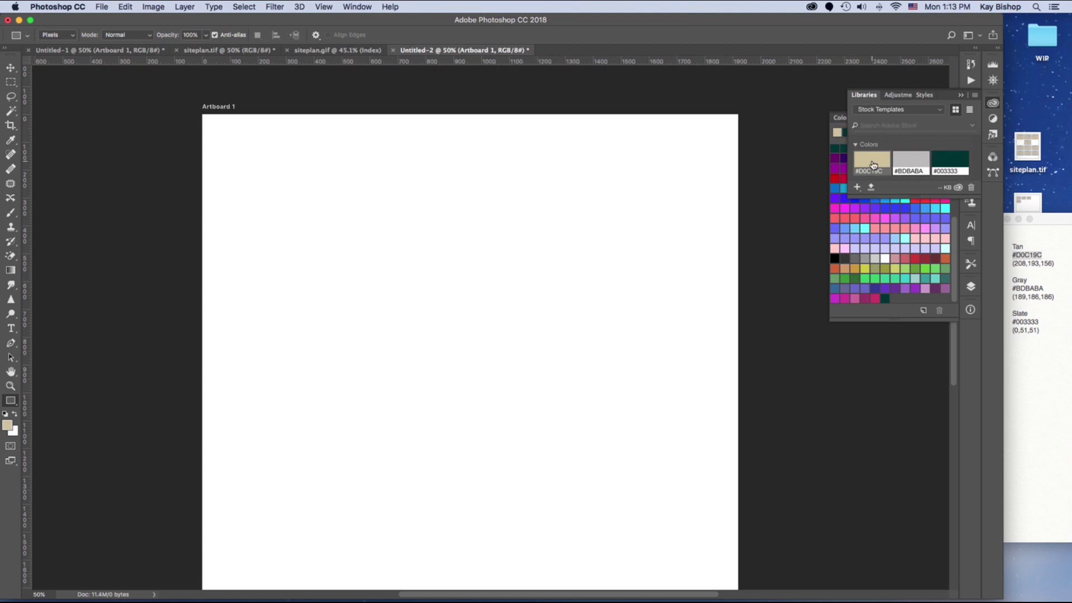
pyautogui.click(956, 165)
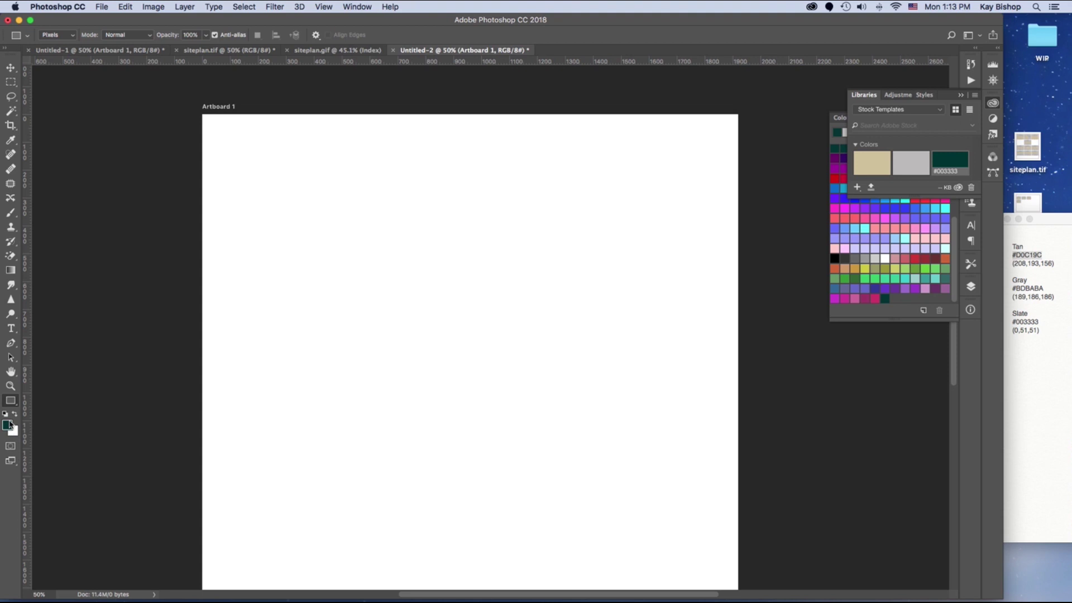
pyautogui.click(911, 168)
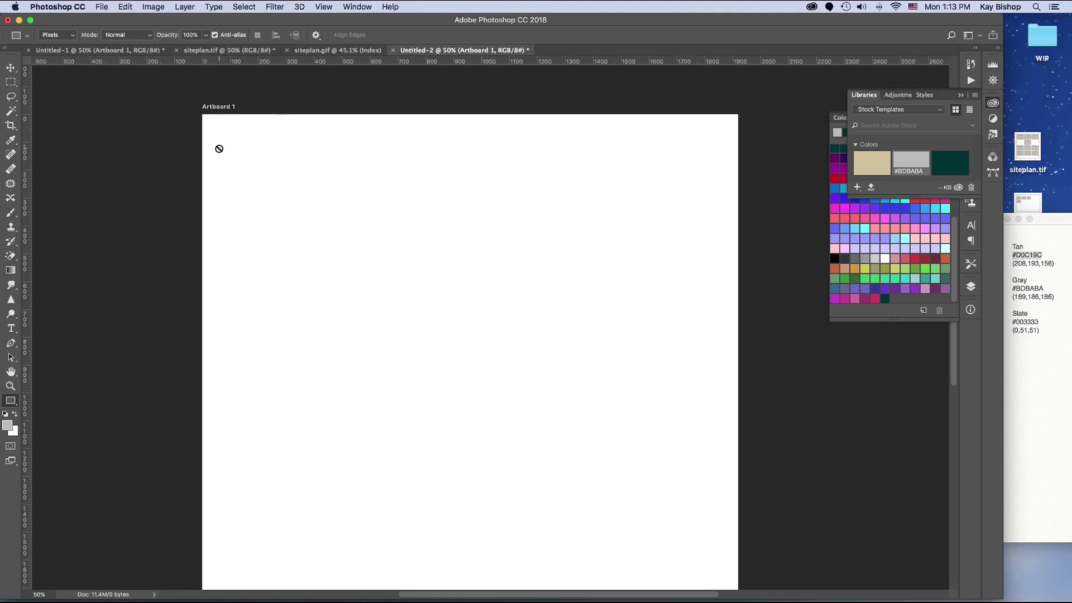
pyautogui.click(970, 287)
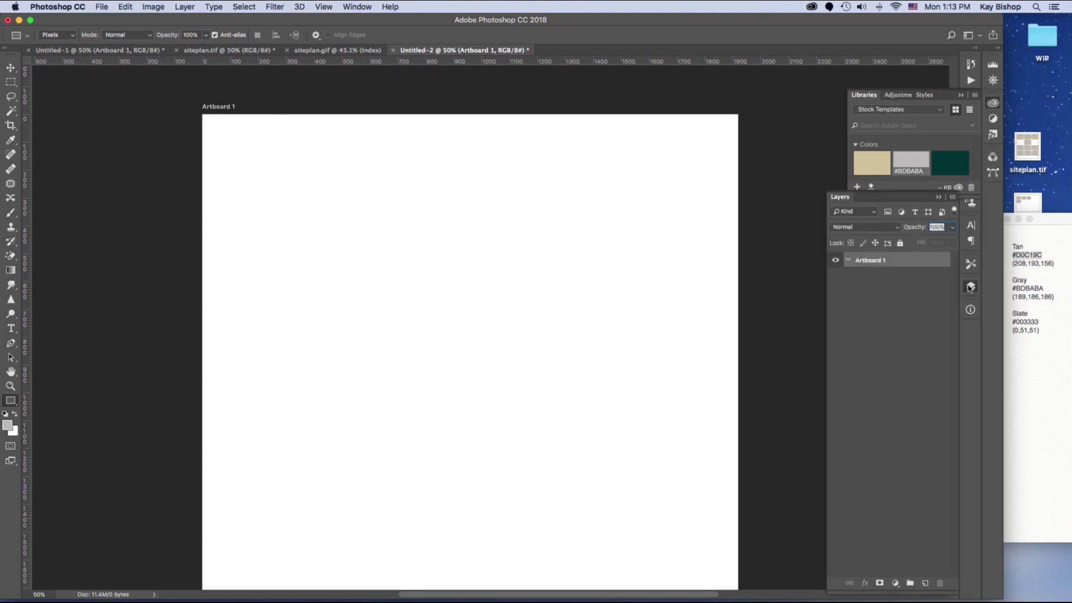
pyautogui.click(925, 583)
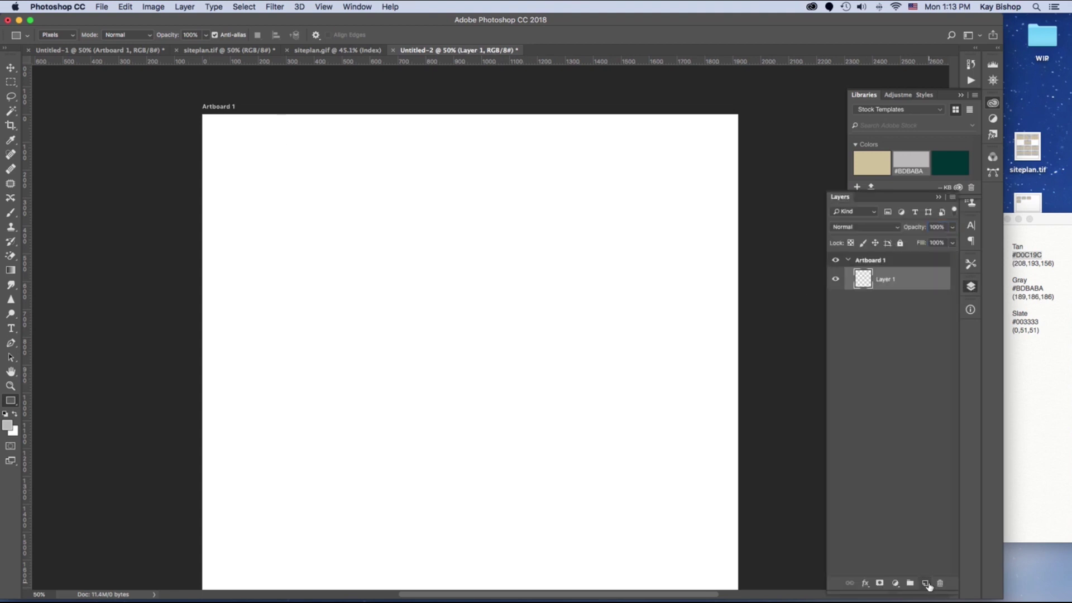
pyautogui.moveTo(215, 144); pyautogui.dragTo(414, 292)
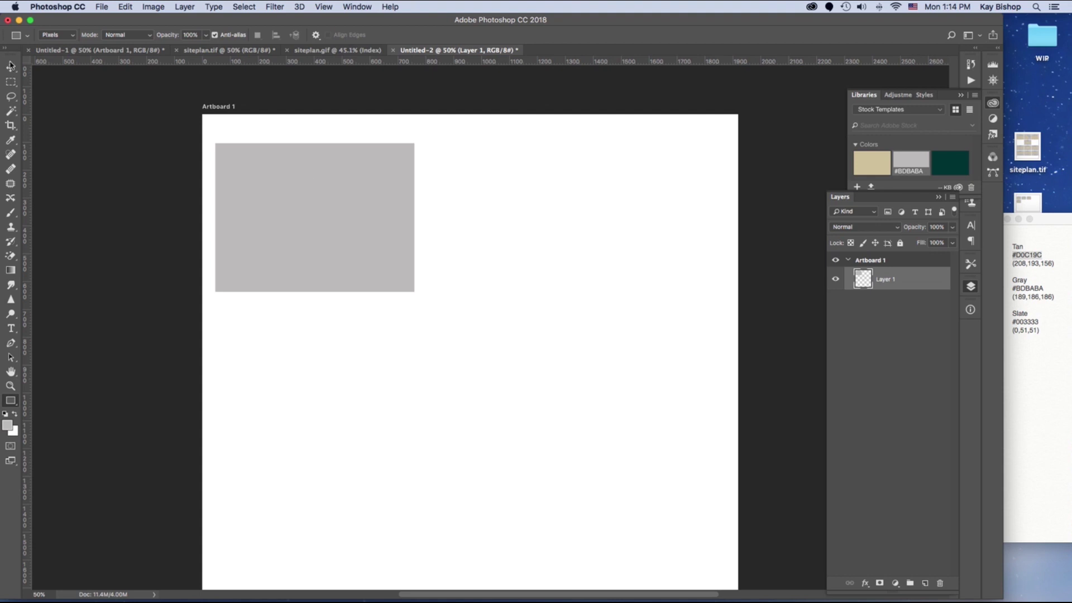
# Scale the gray rectangle to 88.92% width and 83.90% height, shift it toward the artboard's left edge and apply the transformation.
pyautogui.hotkey('ctrl', 't')
pyautogui.moveTo(414, 291); pyautogui.dragTo(392, 269)
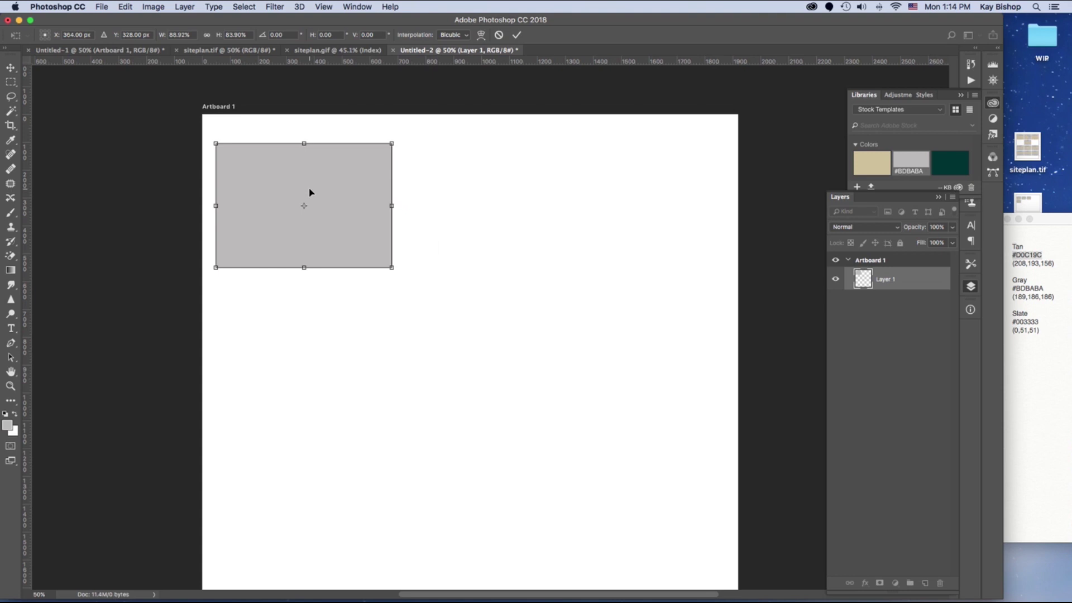
pyautogui.moveTo(287, 182); pyautogui.dragTo(457, 204)
pyautogui.press('v')
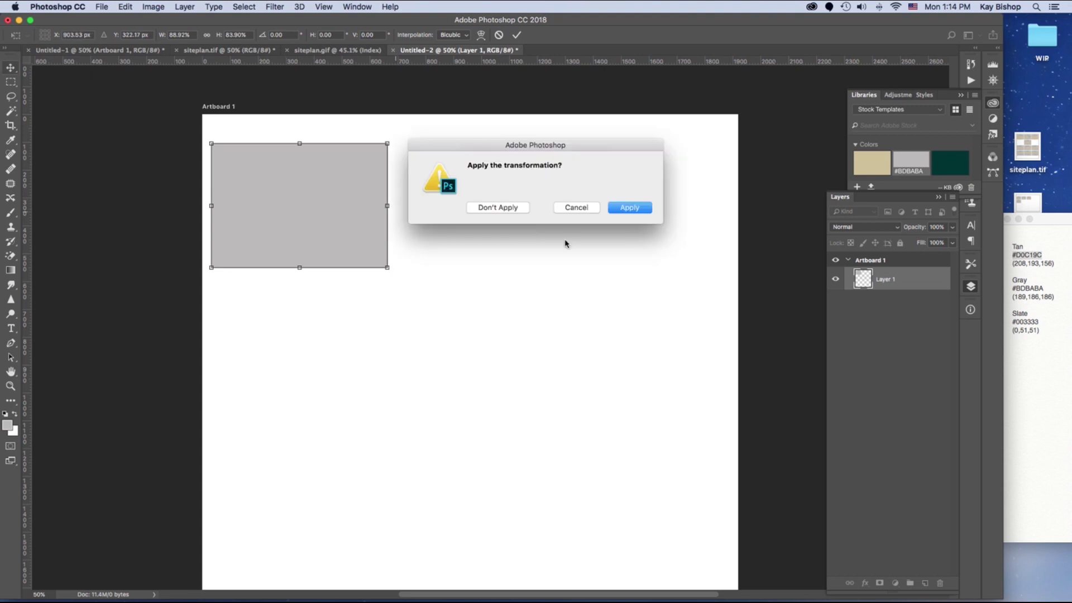
pyautogui.click(635, 209)
# Duplicate the gray rectangle twice to form a row of three and scale the row to about 94.2% to fit the artboard width.
pyautogui.moveTo(264, 191); pyautogui.dragTo(630, 213)
pyautogui.keyDown('shift'); pyautogui.click(893, 302); pyautogui.keyUp('shift')
pyautogui.keyDown('shift'); pyautogui.click(893, 324); pyautogui.keyUp('shift')
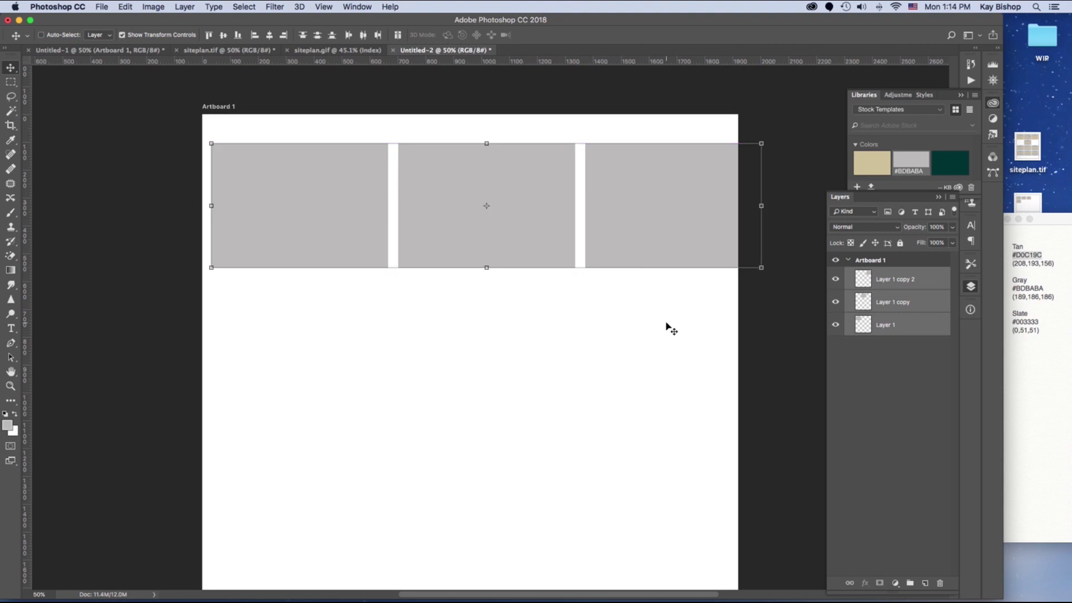
pyautogui.moveTo(761, 268); pyautogui.dragTo(731, 257)
pyautogui.click(718, 288)
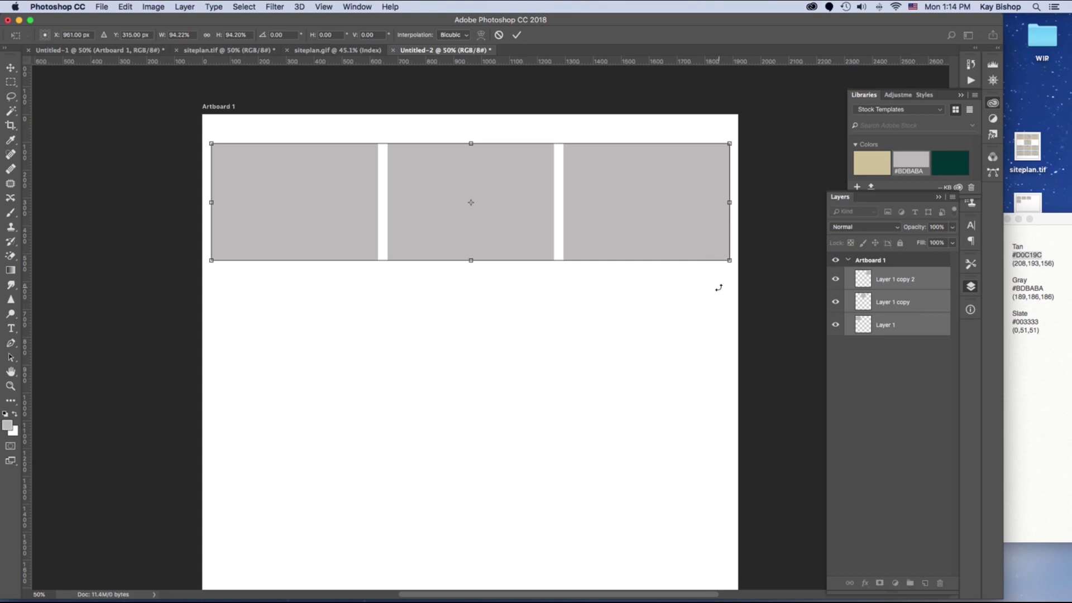
pyautogui.click(895, 378)
pyautogui.press('Return')
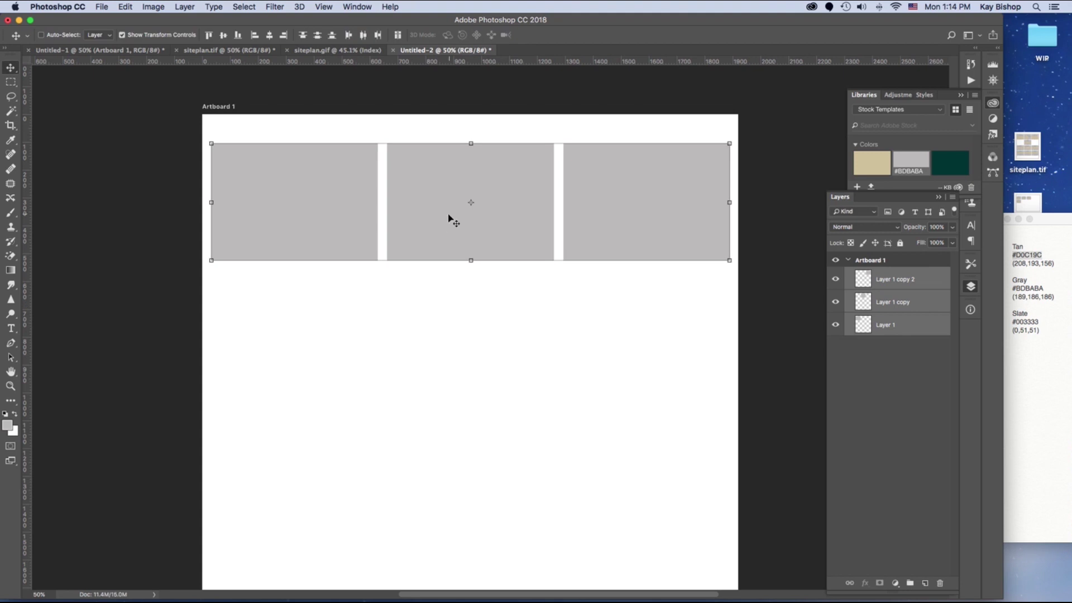
# Delete the two duplicated rectangle layers, keeping only the original gray rectangle on Layer 1.
pyautogui.click(877, 364)
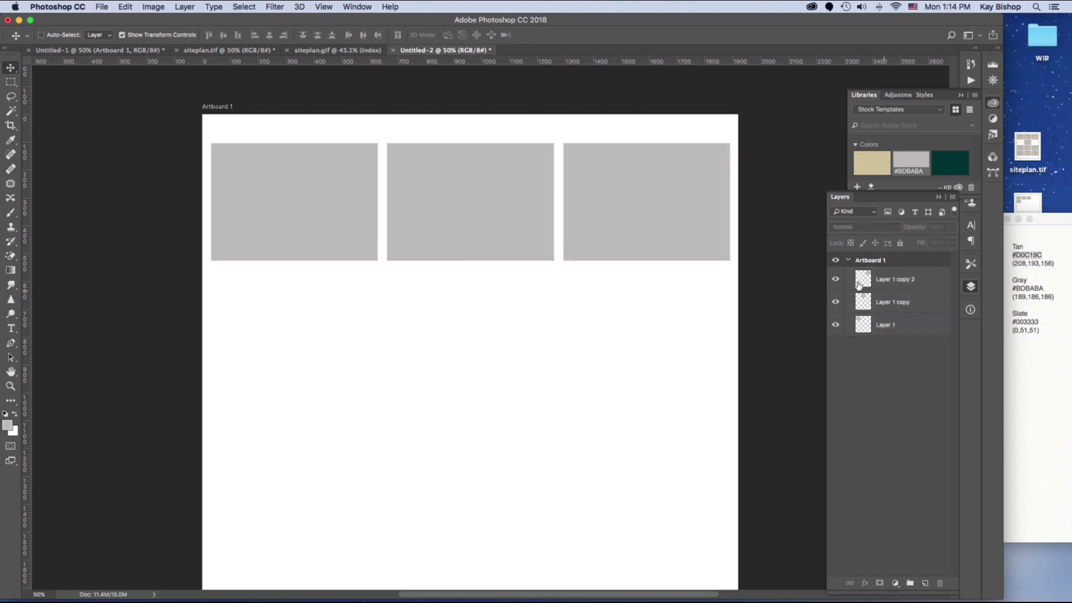
pyautogui.click(895, 303)
pyautogui.keyDown('shift'); pyautogui.click(901, 282); pyautogui.keyUp('shift')
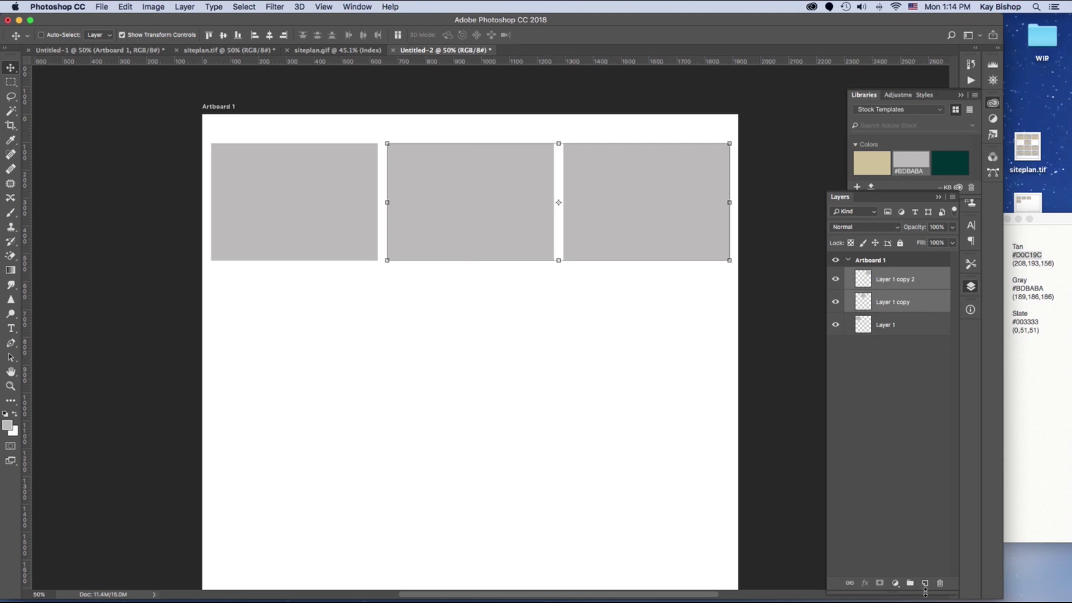
pyautogui.click(939, 584)
pyautogui.click(618, 210)
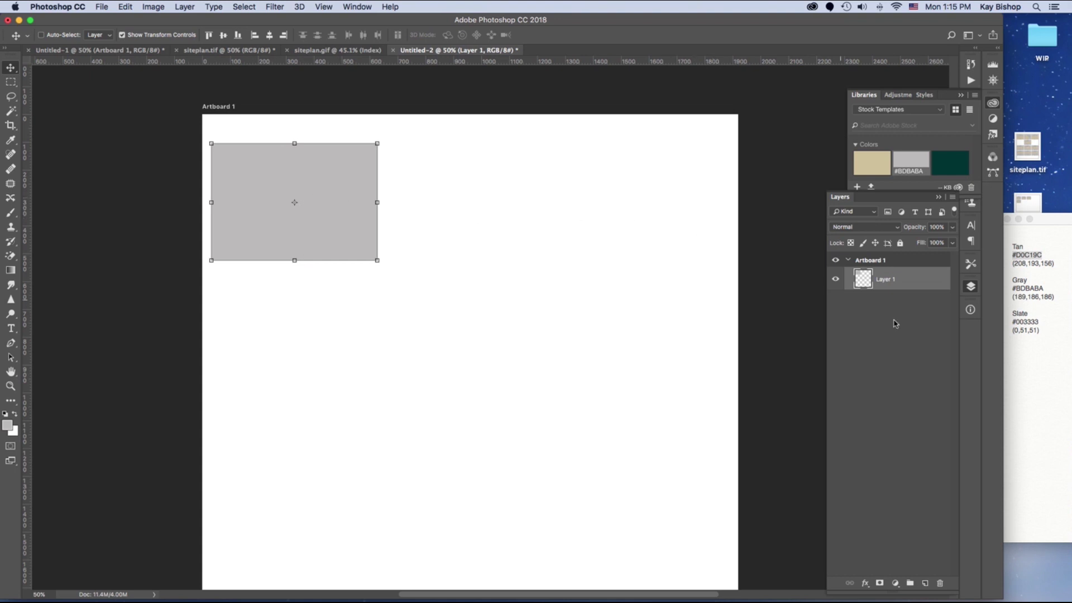
pyautogui.click(567, 225)
# Add a text line with the design business name in the upper part of the gray rectangle.
pyautogui.press('z')
pyautogui.click(270, 205)
pyautogui.click(256, 190)
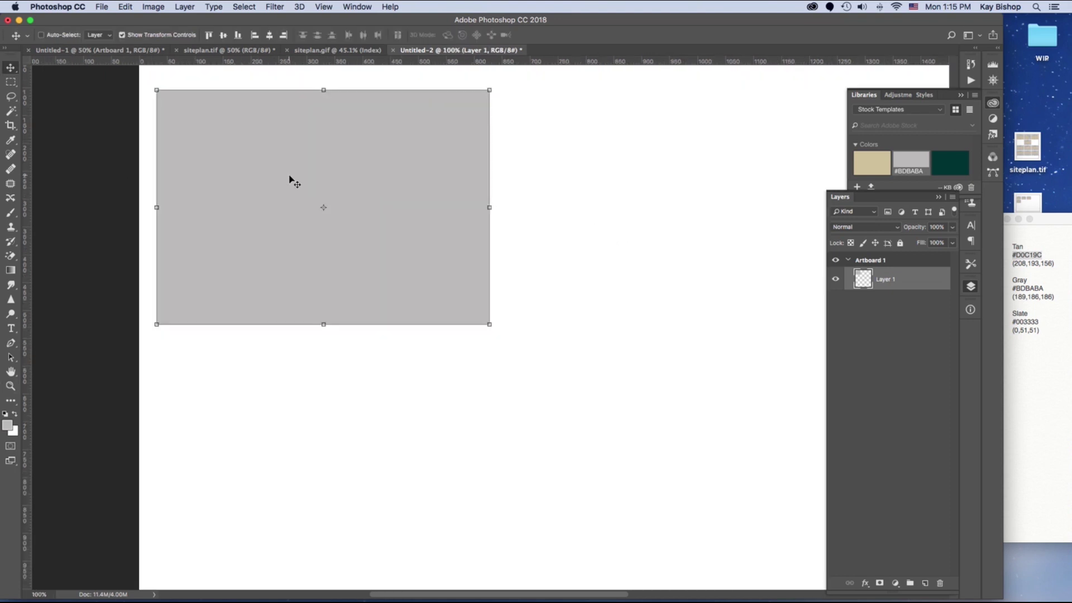
pyautogui.press('h')
pyautogui.moveTo(292, 180); pyautogui.dragTo(318, 260)
pyautogui.press('super+r')
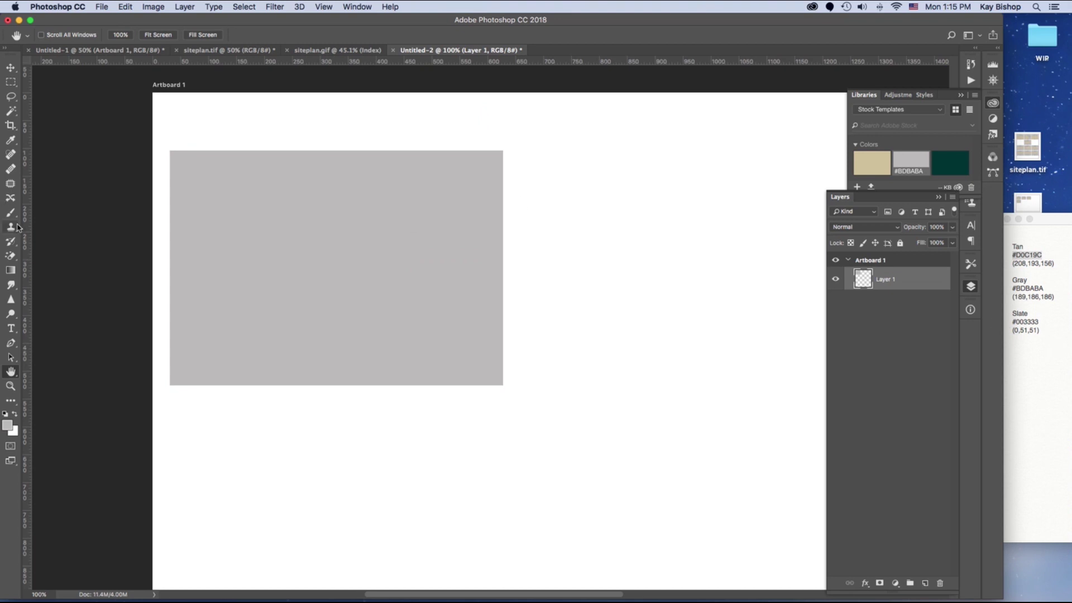
pyautogui.click(18, 329)
pyautogui.click(248, 179)
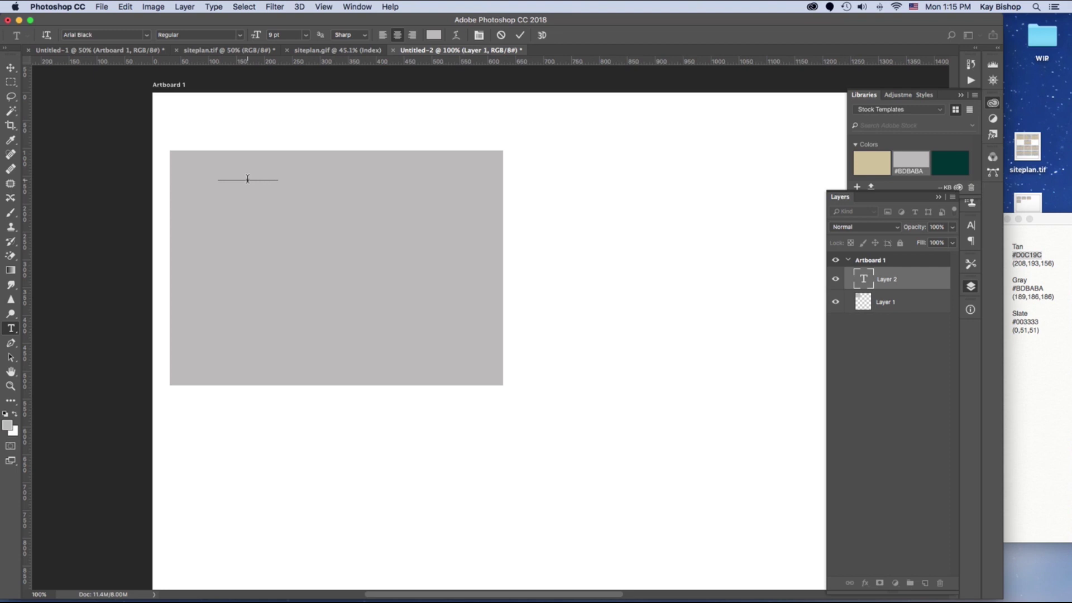
pyautogui.press('super+a')
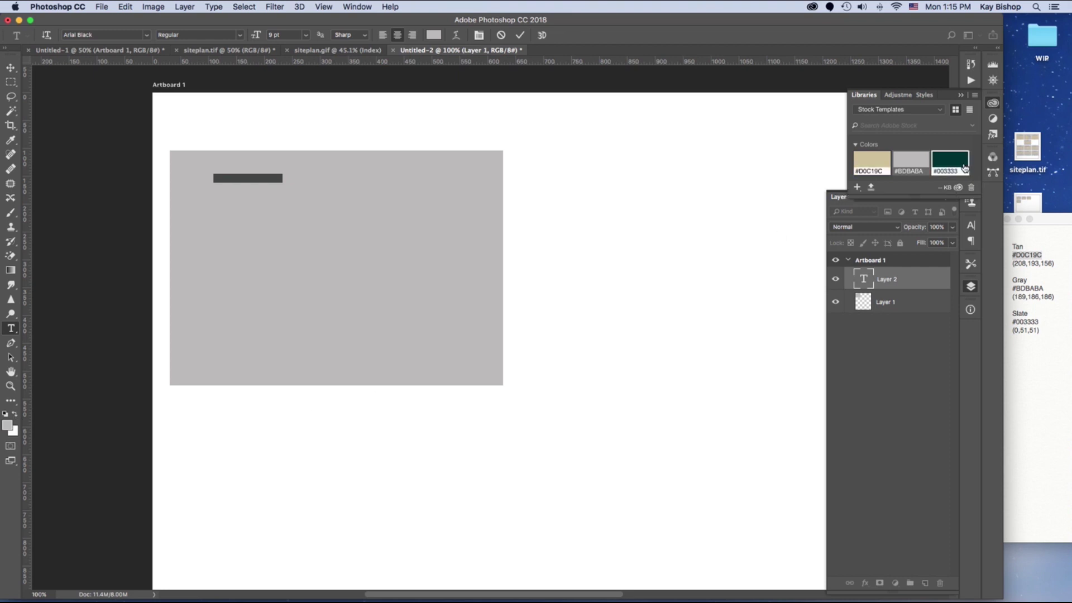
pyautogui.click(351, 189)
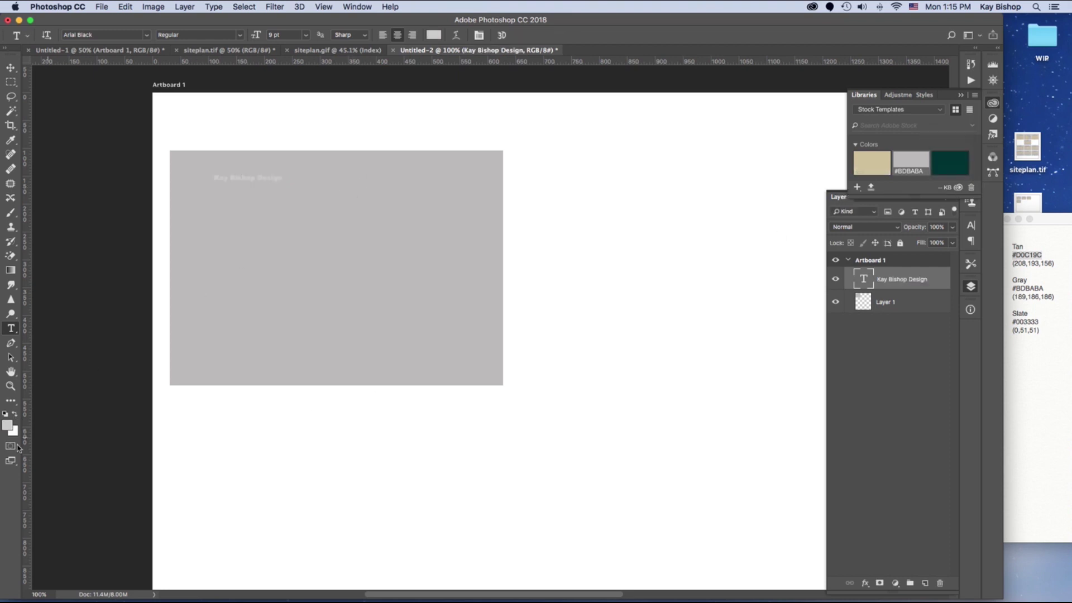
# Recolor the business name text with the slate library color #003333 and set its font size to 24 pt.
pyautogui.click(8, 425)
pyautogui.click(654, 179)
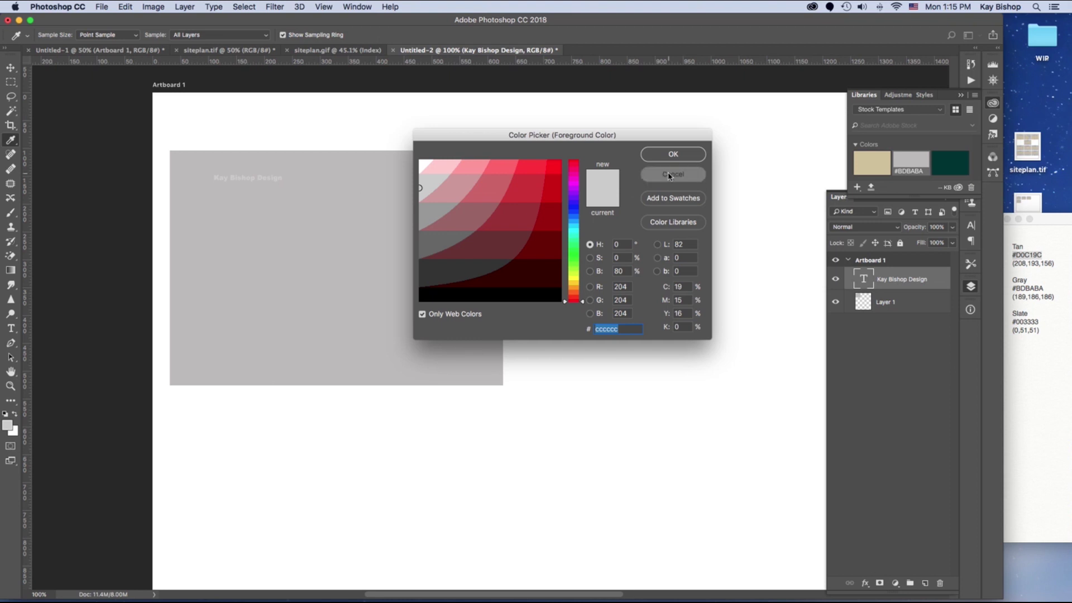
pyautogui.click(951, 163)
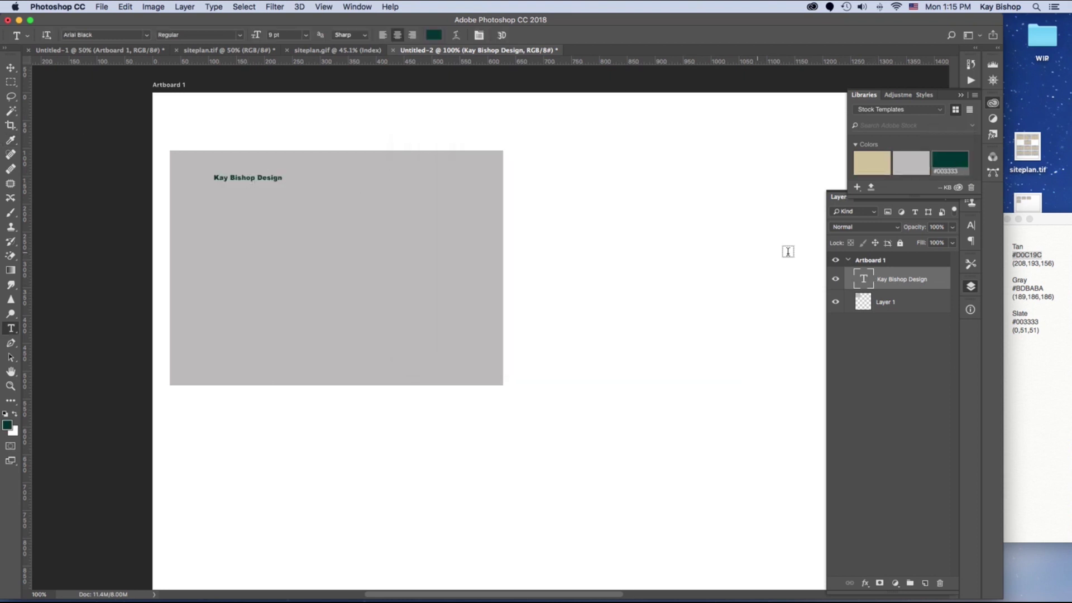
pyautogui.doubleClick(865, 279)
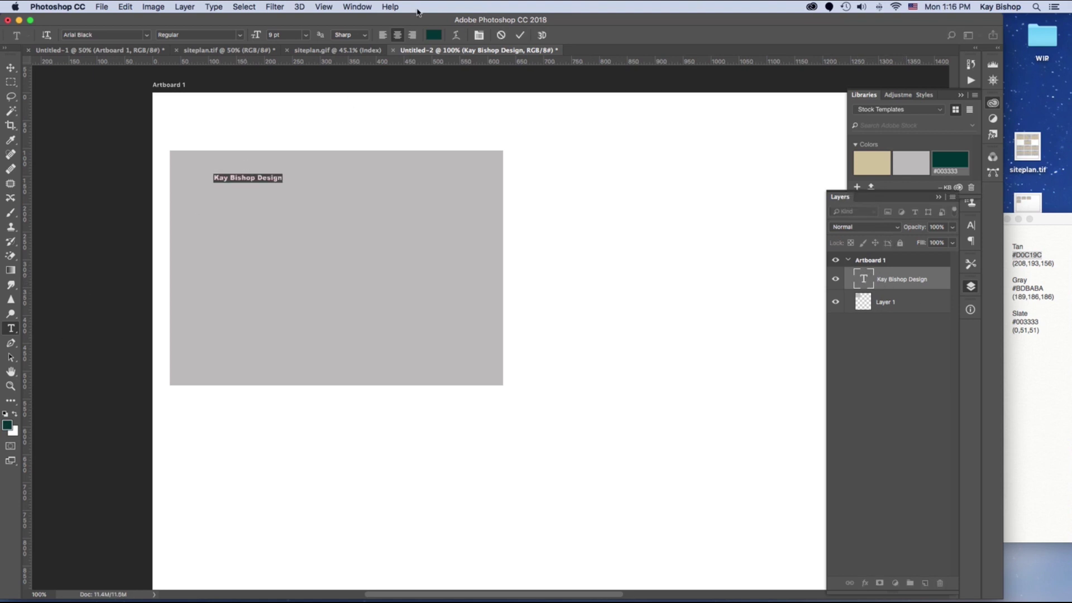
pyautogui.click(306, 35)
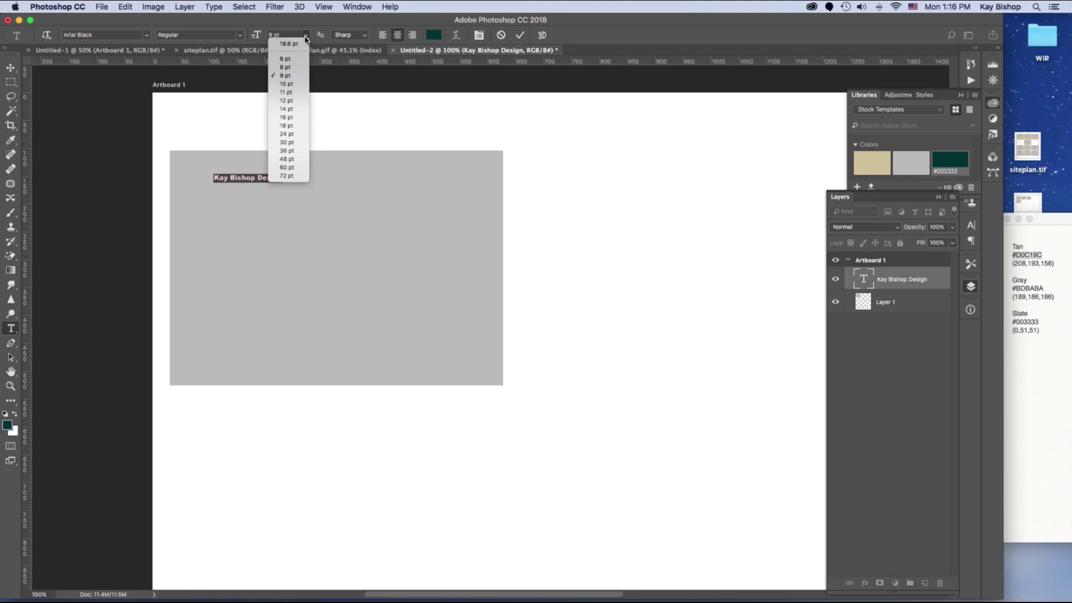
pyautogui.click(287, 135)
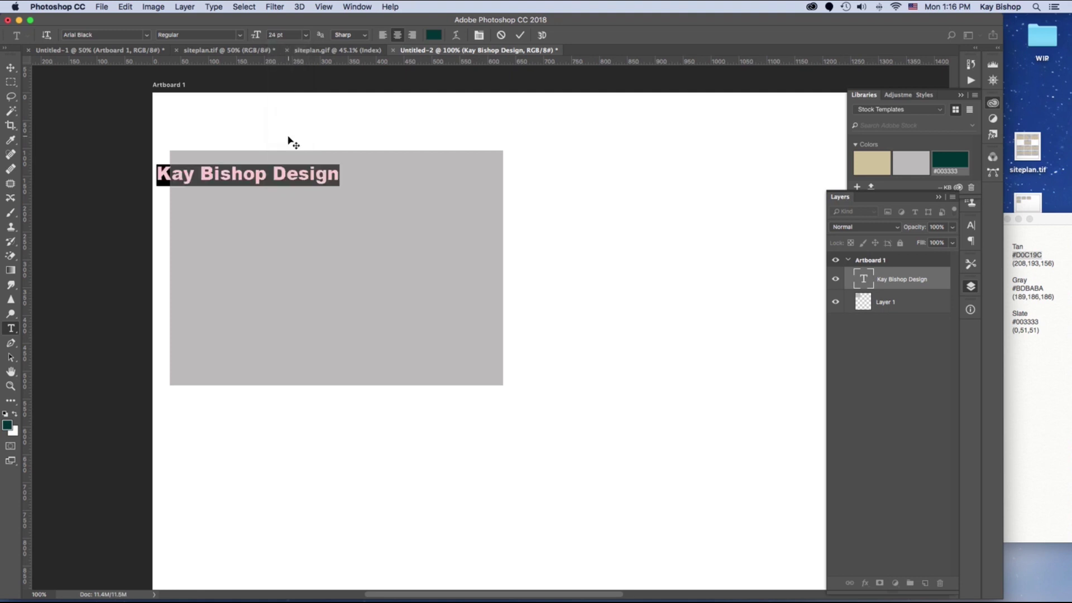
# Set the business name text to All Caps and move it to the top center of the gray rectangle.
pyautogui.click(973, 225)
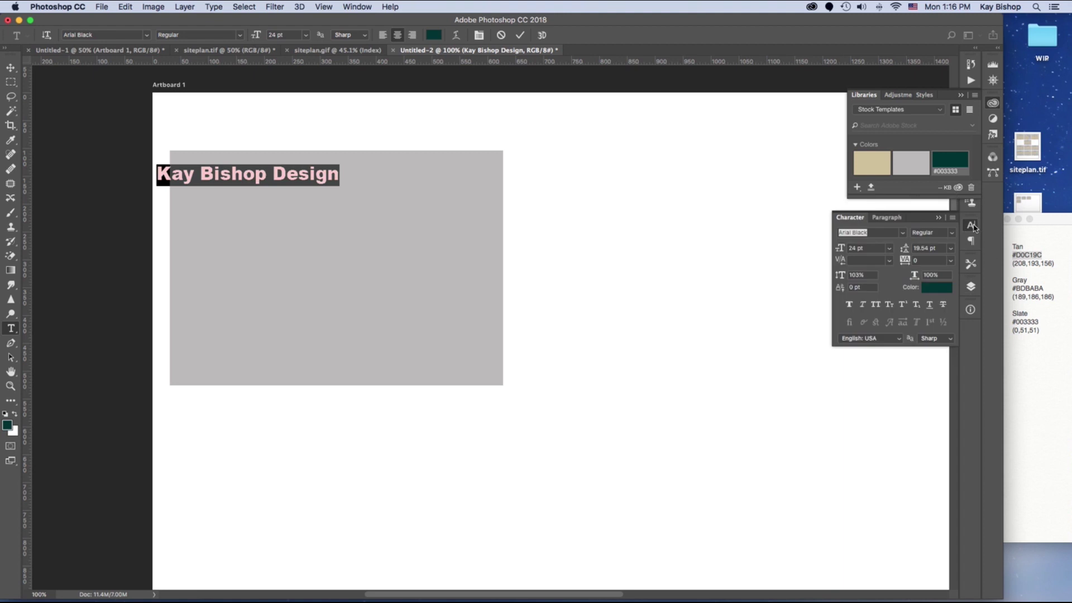
pyautogui.click(954, 218)
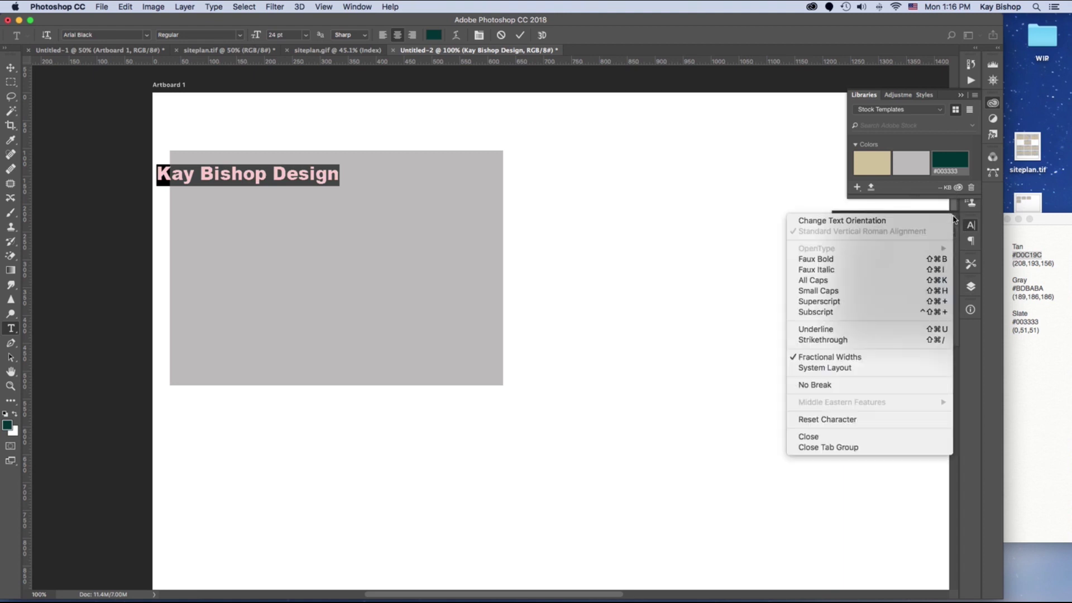
pyautogui.click(885, 280)
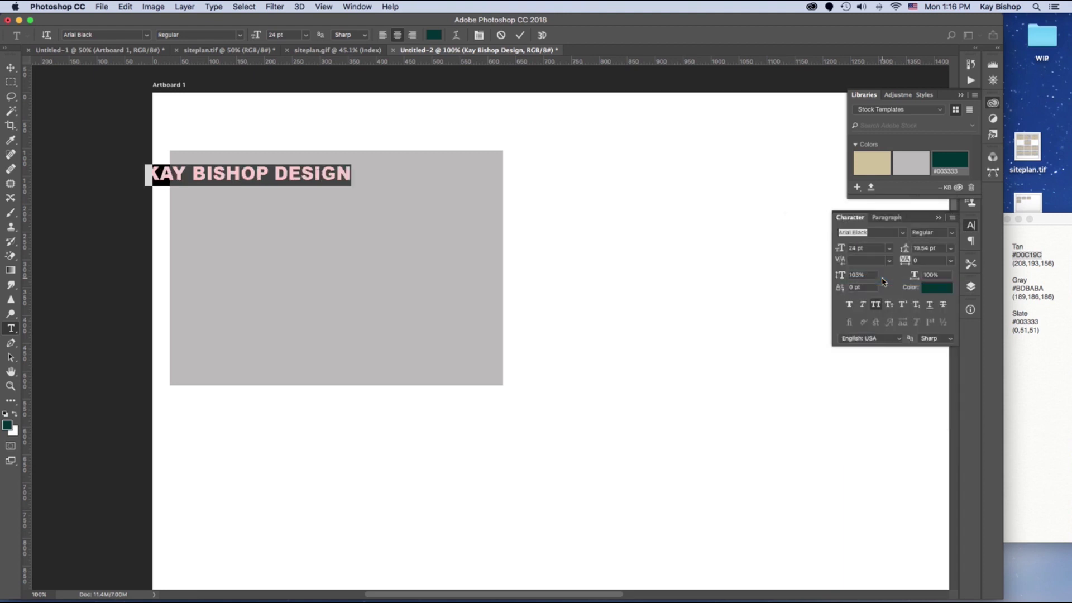
pyautogui.click(11, 69)
pyautogui.moveTo(216, 175); pyautogui.dragTo(300, 173)
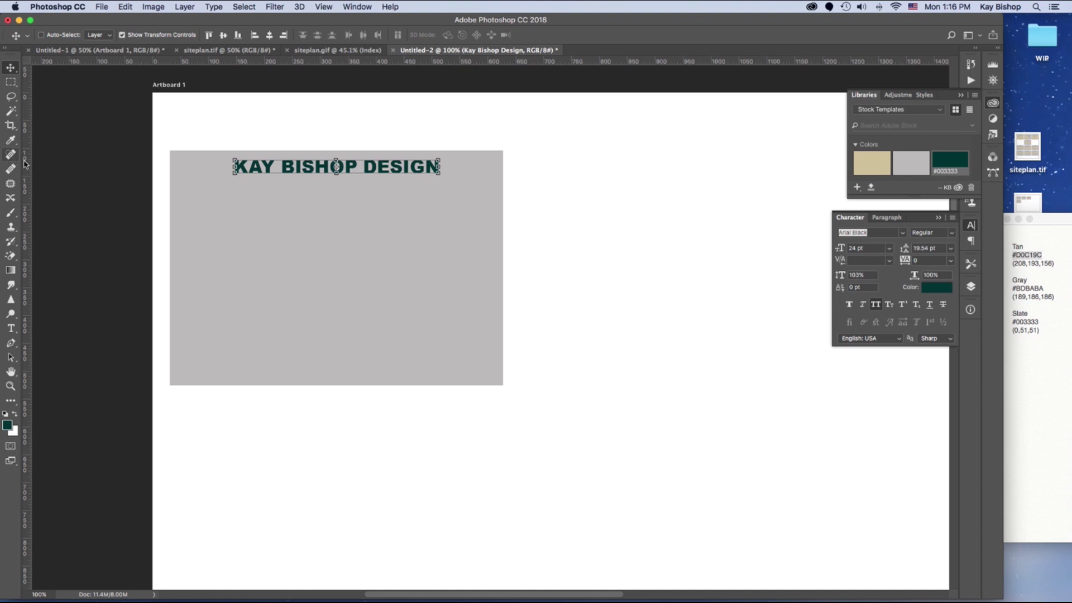
# Create a new layer group named Home.
pyautogui.press('t')
pyautogui.click(971, 288)
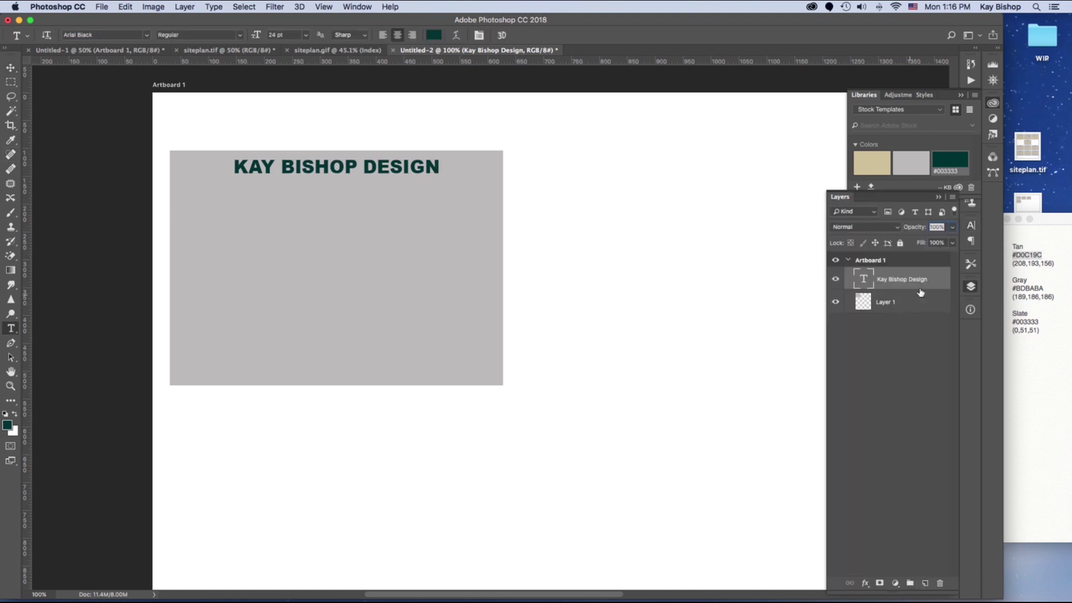
pyautogui.click(953, 198)
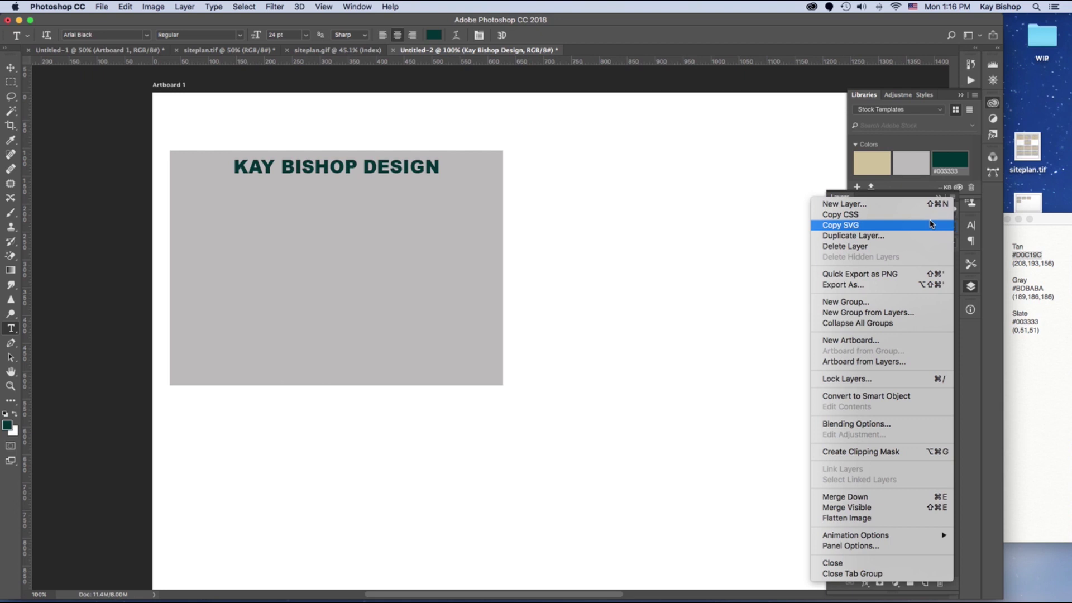
pyautogui.click(897, 304)
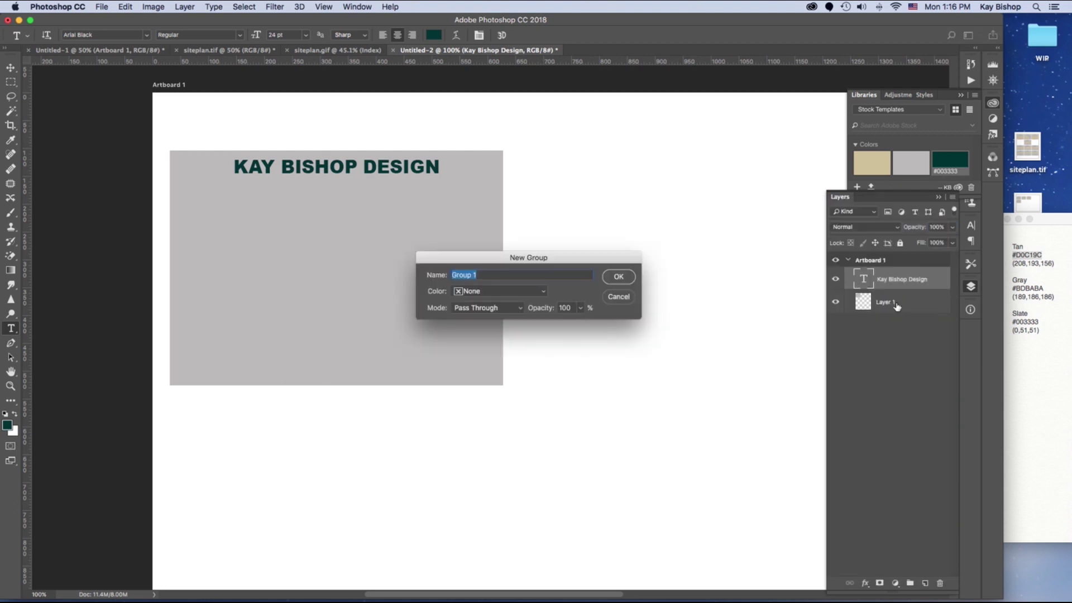
pyautogui.write('Home')
pyautogui.press('Return')
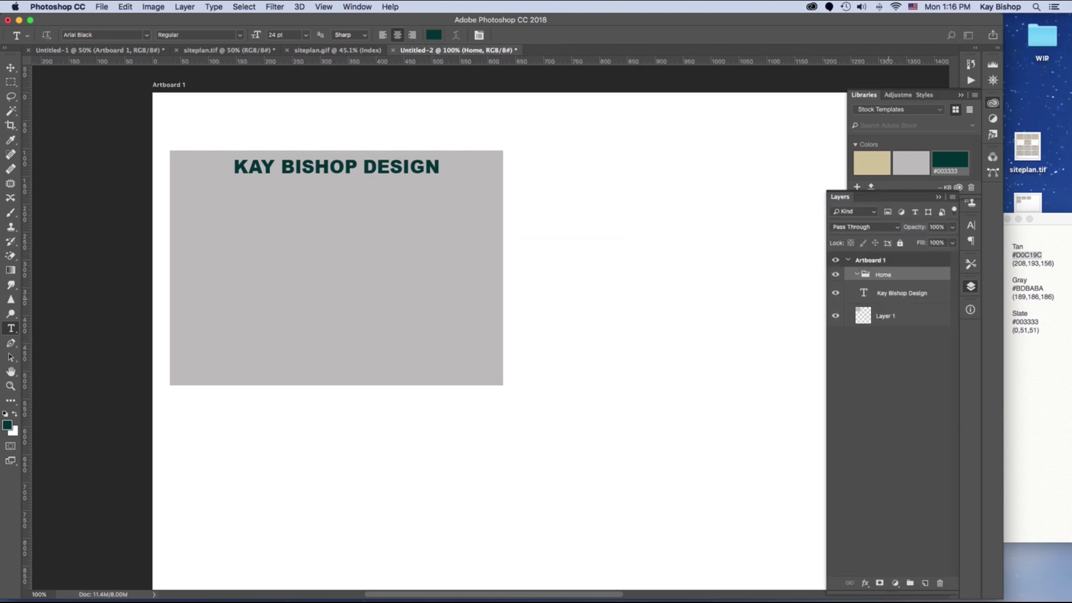
# Move the business name text layer and Layer 1 into the Home group.
pyautogui.click(909, 302)
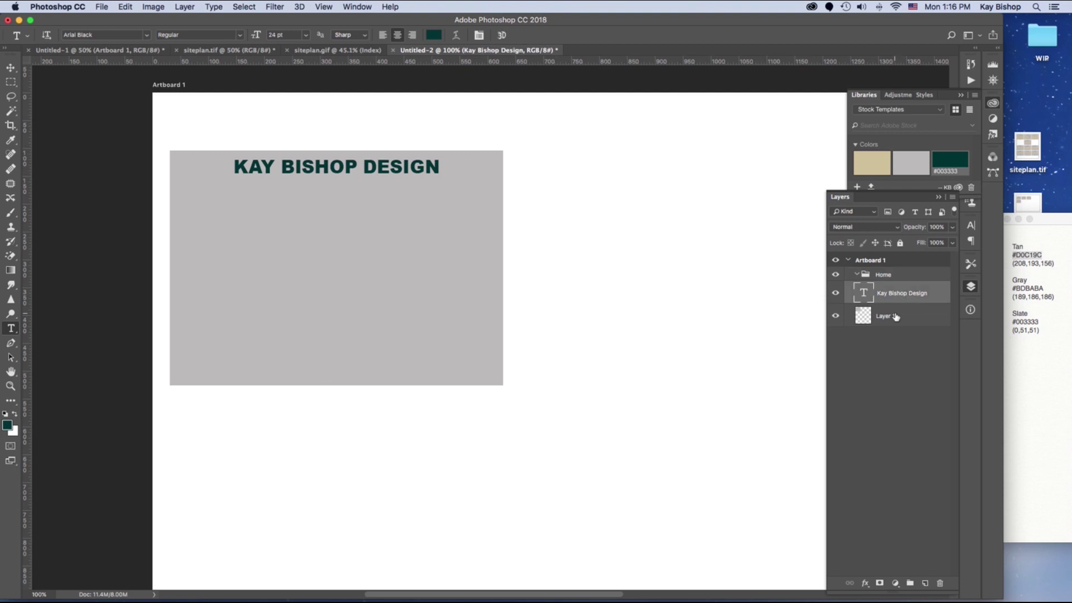
pyautogui.keyDown('shift'); pyautogui.click(896, 317); pyautogui.keyUp('shift')
pyautogui.moveTo(897, 317); pyautogui.dragTo(884, 279)
pyautogui.click(882, 280)
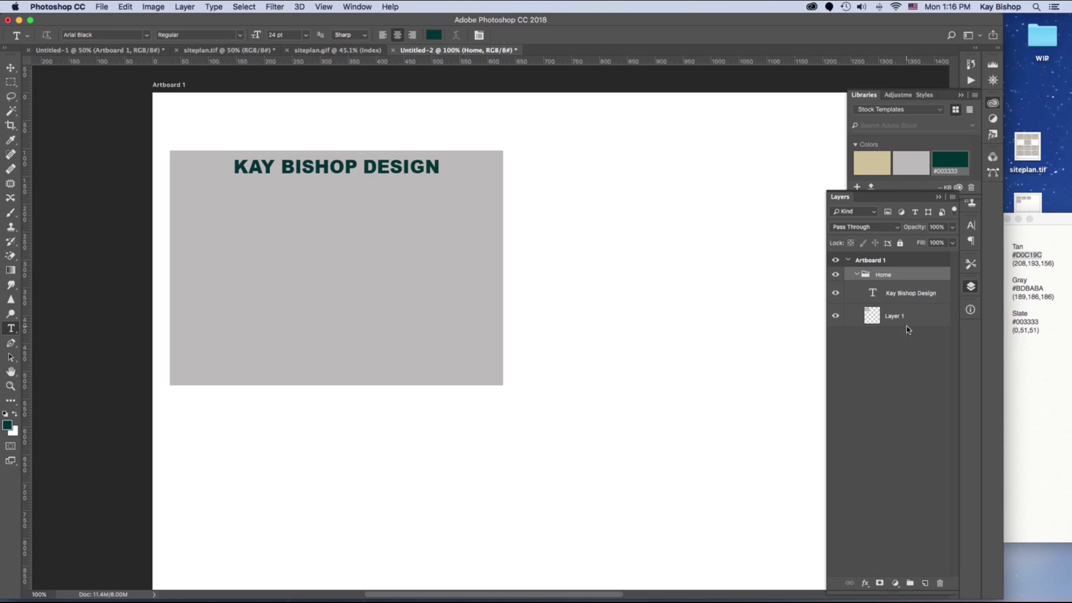
# Add a HOME text line below the business name on the gray rectangle and set its font size to 10 pt.
pyautogui.click(898, 298)
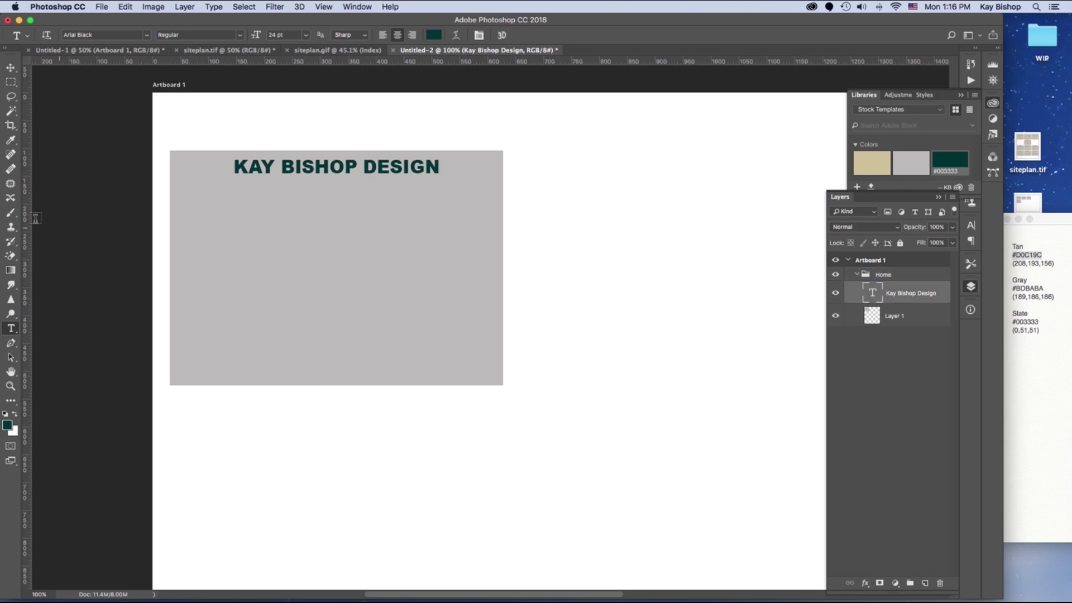
pyautogui.click(277, 210)
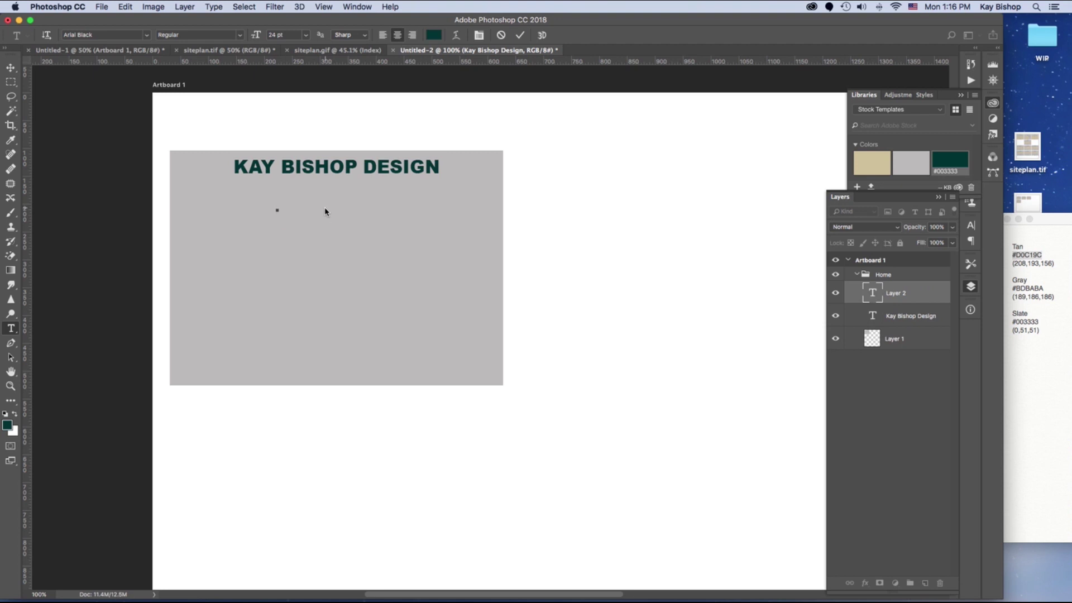
pyautogui.write('HOME')
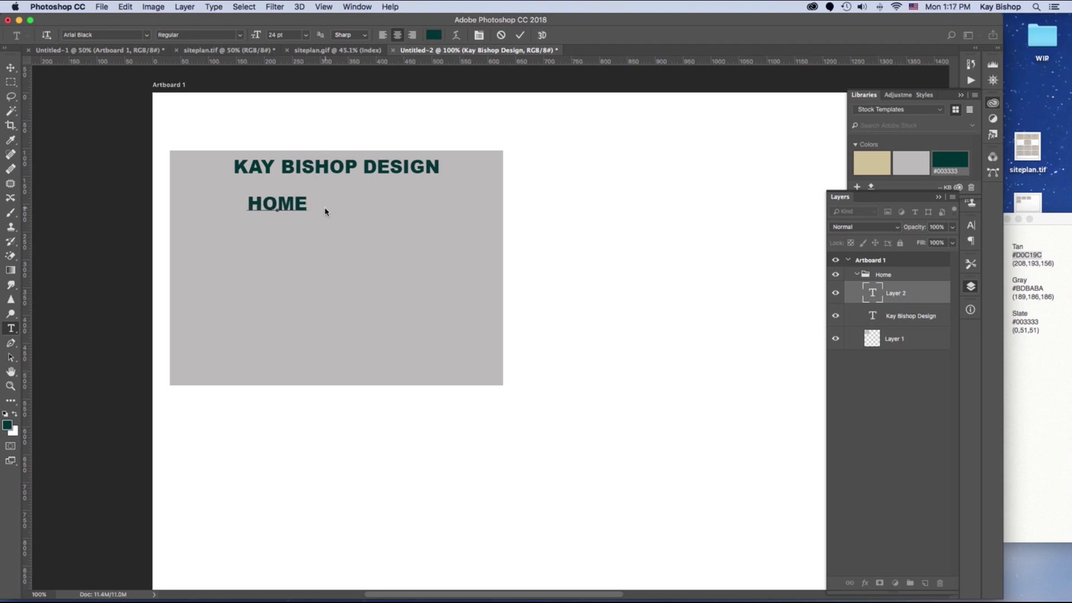
pyautogui.press('super+a')
pyautogui.click(305, 35)
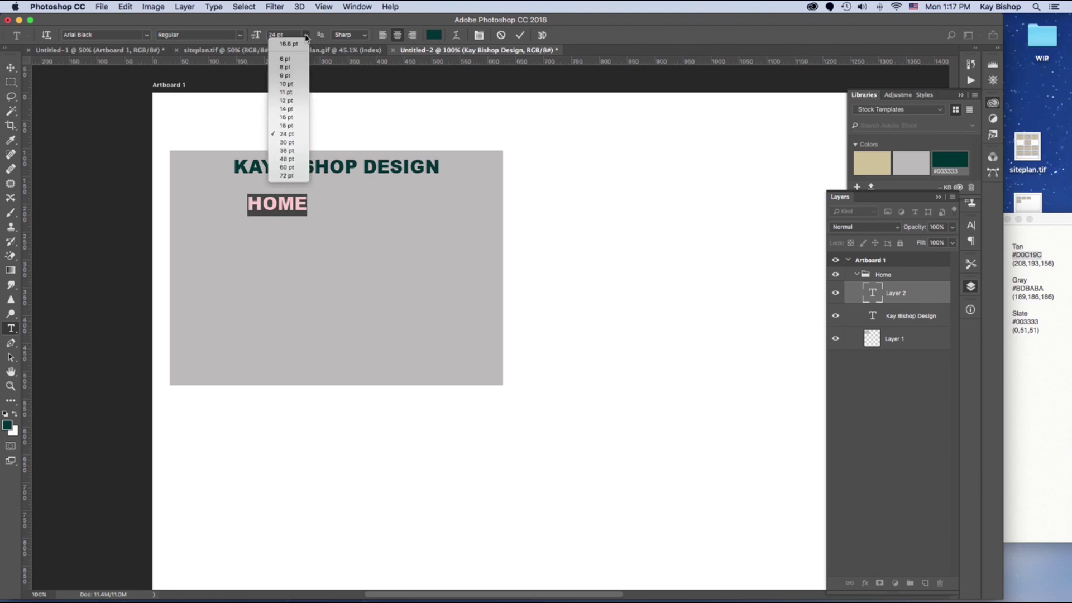
pyautogui.click(287, 84)
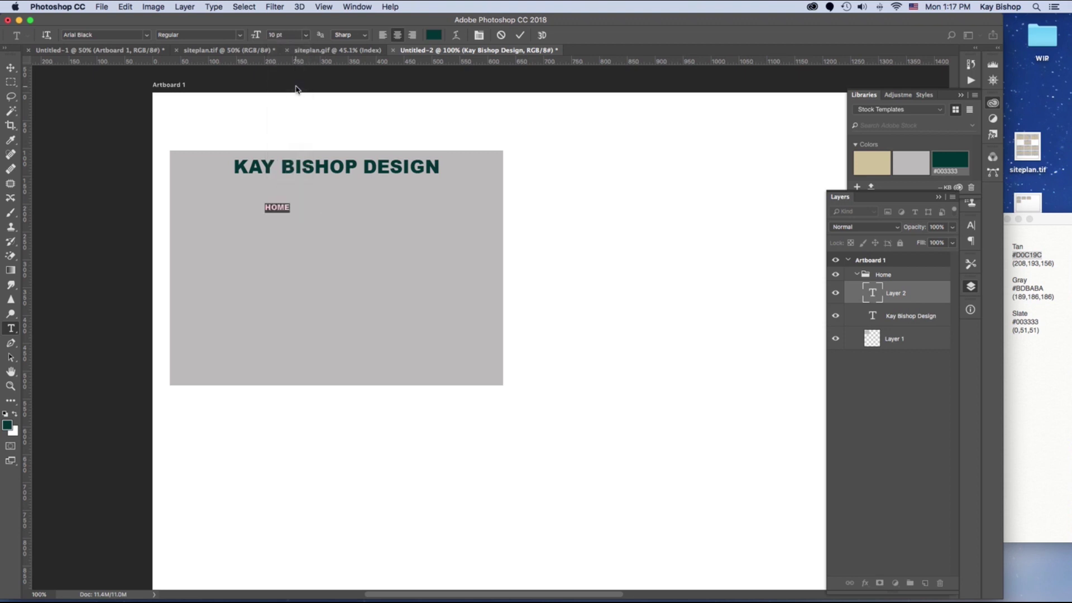
# Extend the HOME line with evenly spaced ABOUT ME, CONTACT and PORTFOLIO entries, and center the line directly beneath the business name.
pyautogui.press('Right')
pyautogui.write('ABOUT ME')
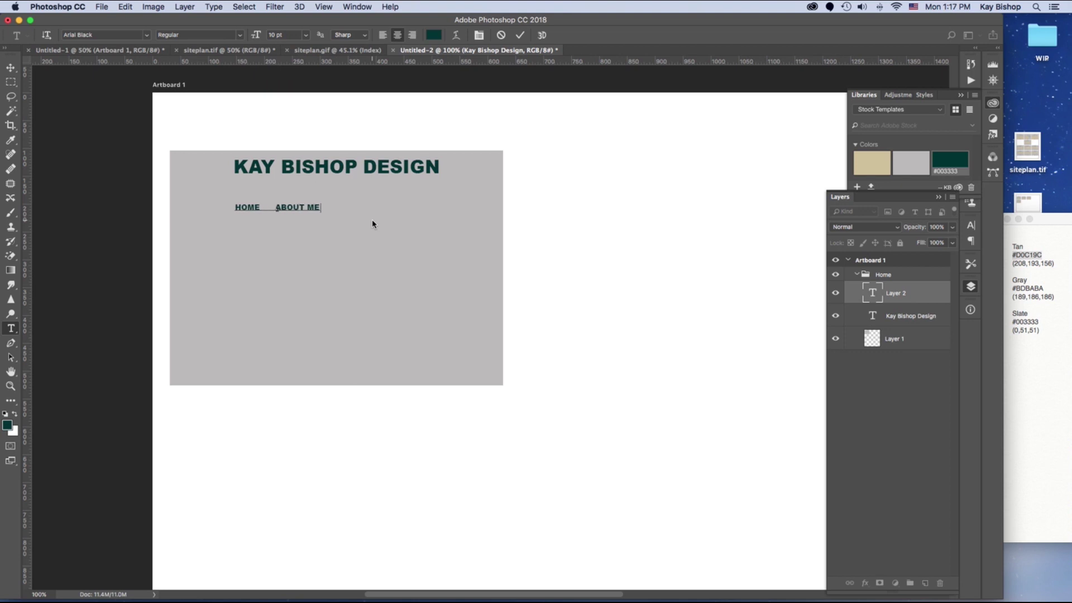
pyautogui.write('      CONTACT')
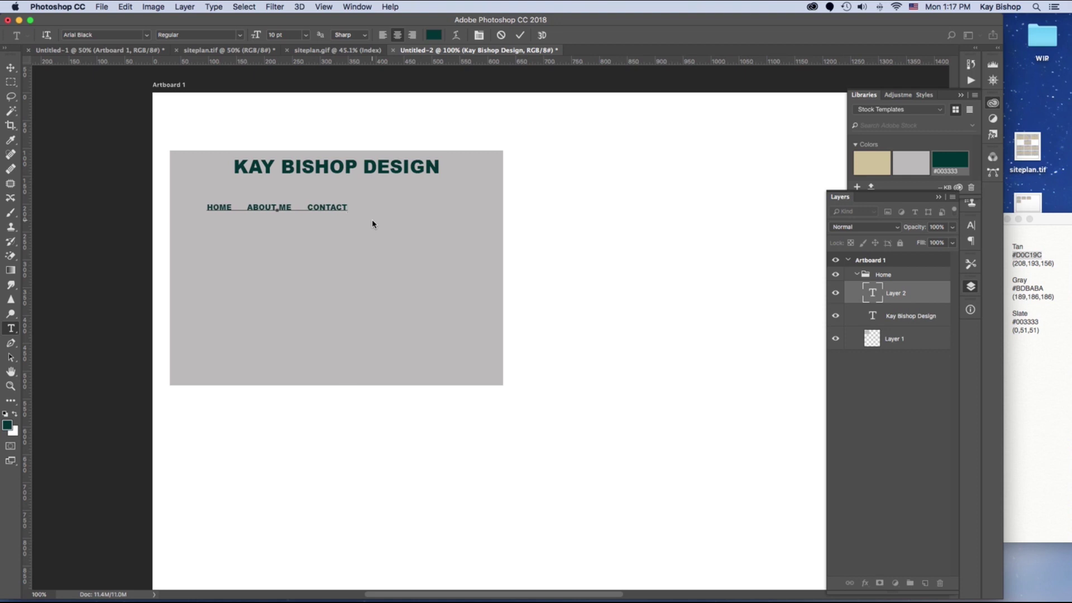
pyautogui.write('POTFOLIO')
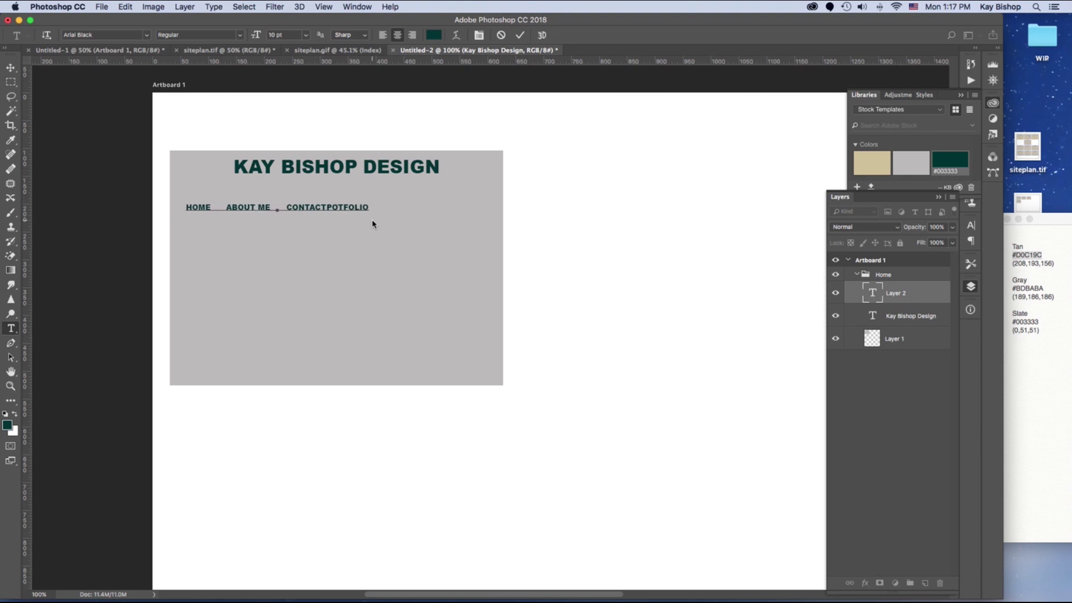
pyautogui.click(338, 208)
pyautogui.write('R')
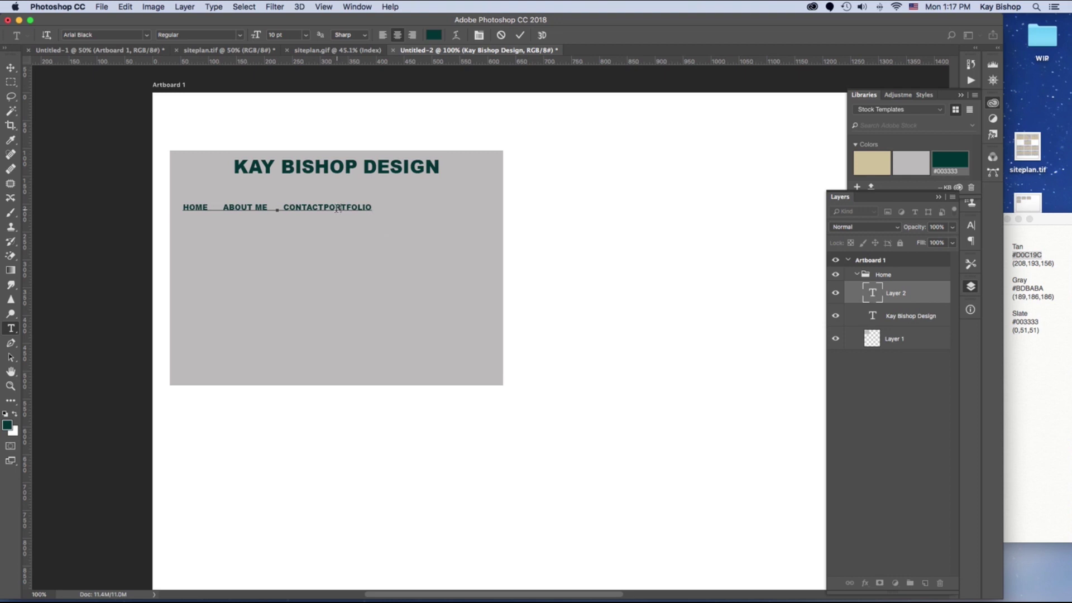
pyautogui.click(324, 208)
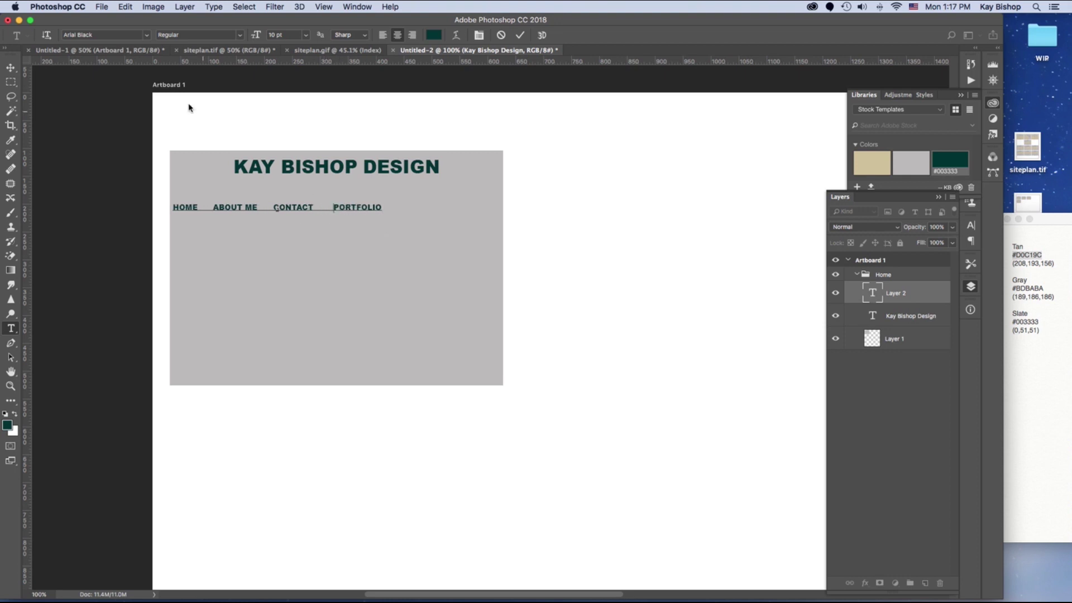
pyautogui.click(11, 67)
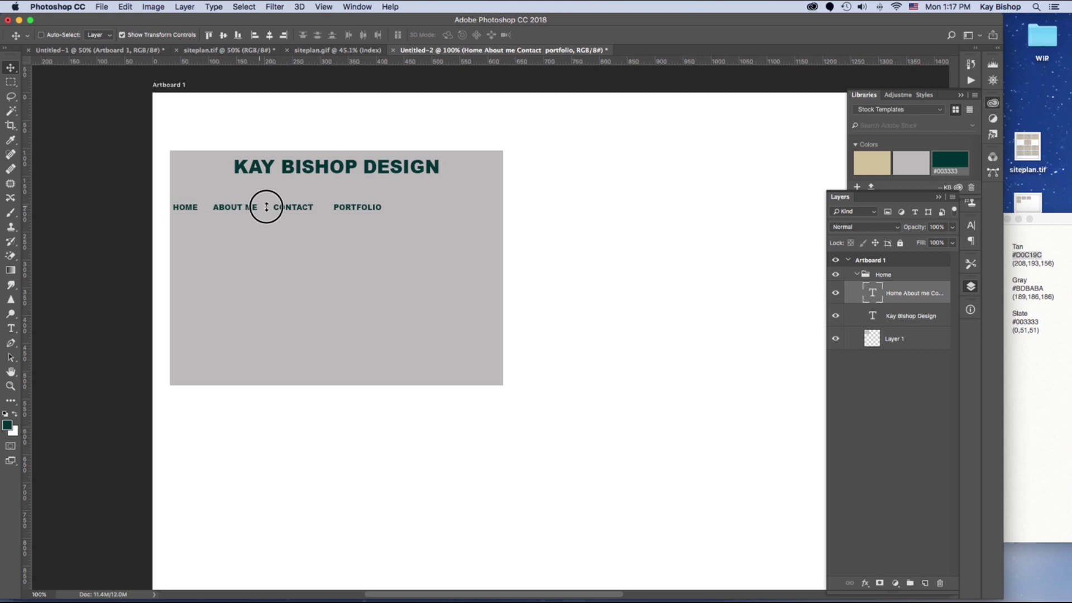
pyautogui.moveTo(266, 206); pyautogui.dragTo(315, 191)
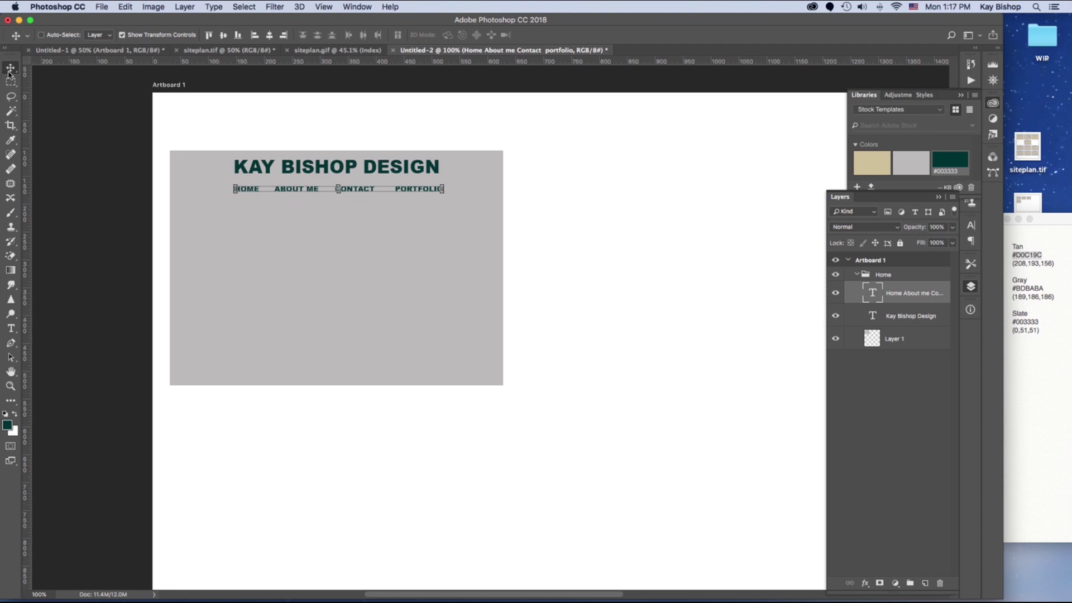
# Add a new empty layer and place it inside the Home group.
pyautogui.click(924, 411)
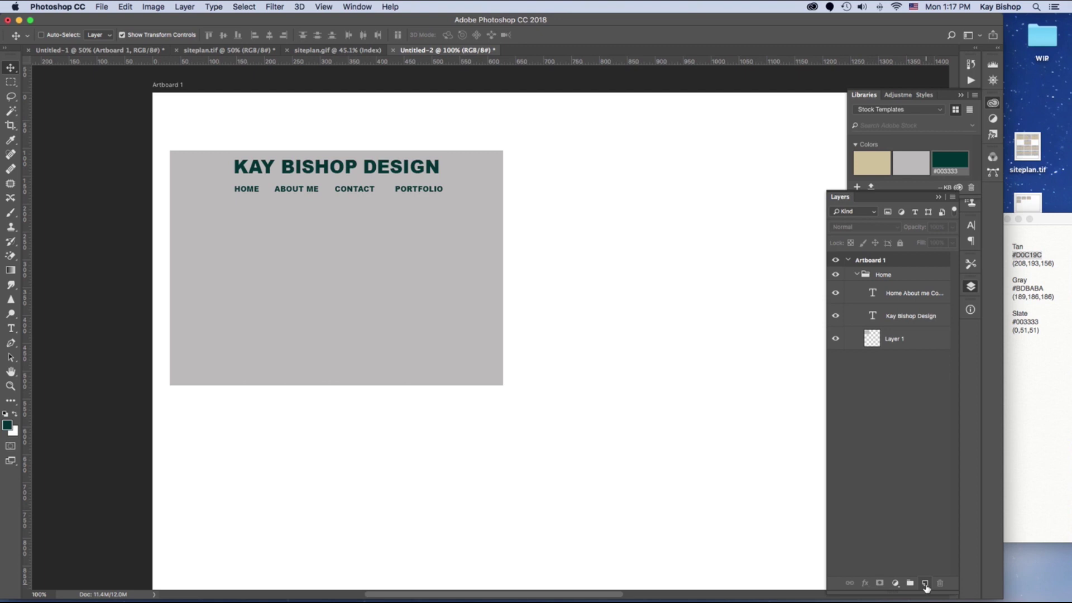
pyautogui.click(925, 584)
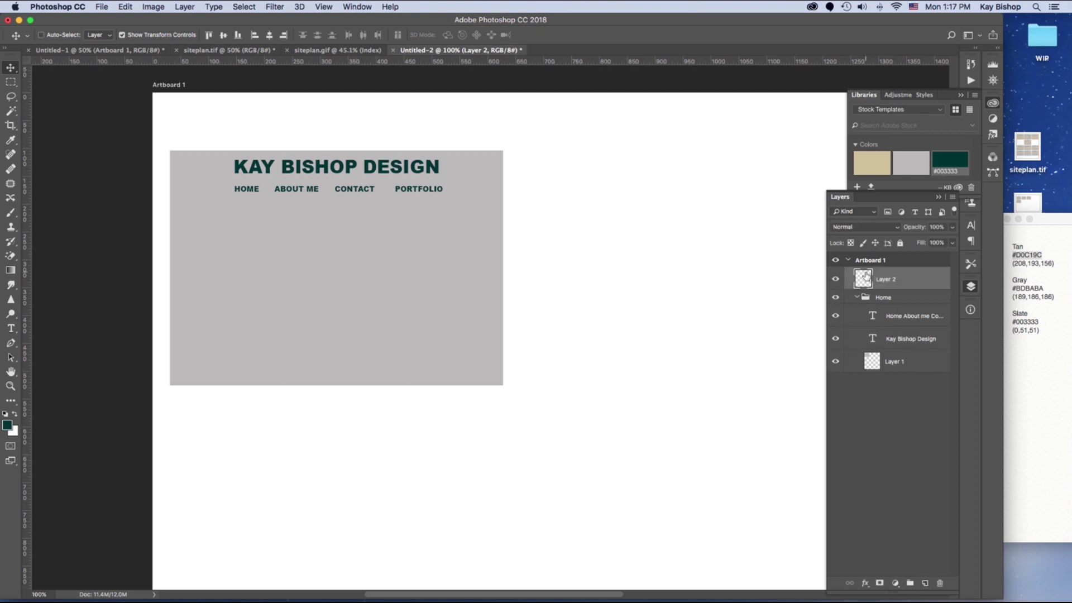
pyautogui.moveTo(865, 275); pyautogui.dragTo(884, 303)
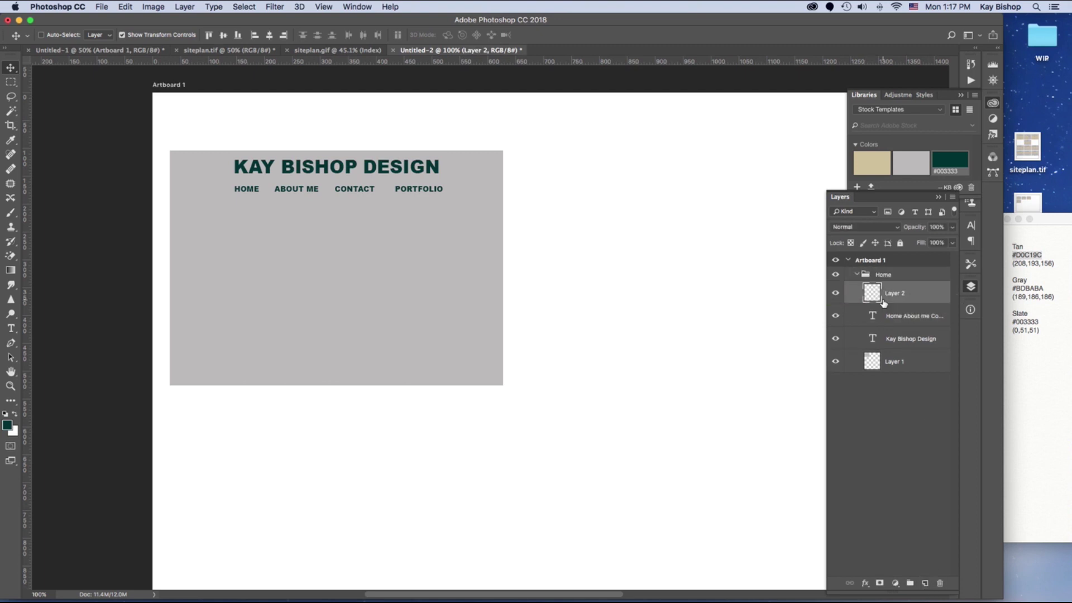
# Draw a tan #D0C19C rectangle on Layer 1 across the full width of the gray rectangle's middle, below the menu line.
pyautogui.click(10, 402)
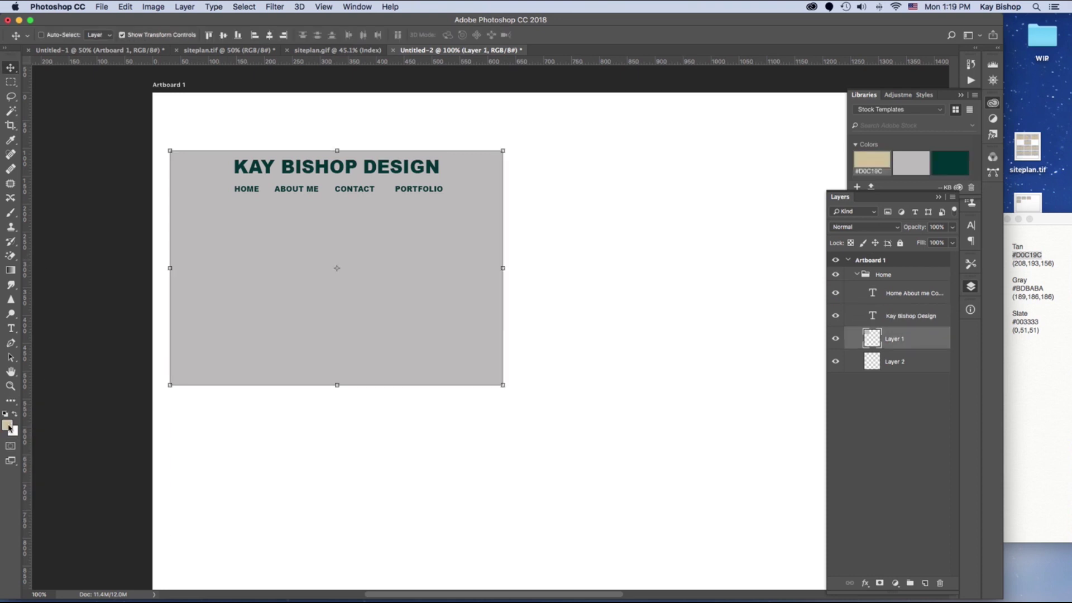
pyautogui.press('u')
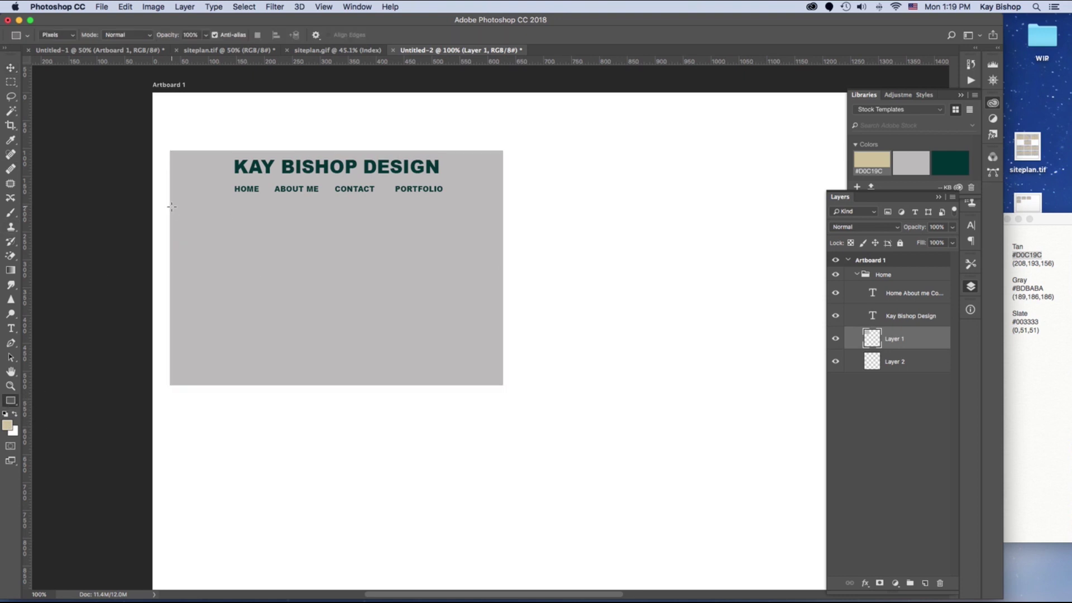
pyautogui.moveTo(169, 210); pyautogui.dragTo(503, 333)
pyautogui.click(10, 67)
pyautogui.click(387, 307)
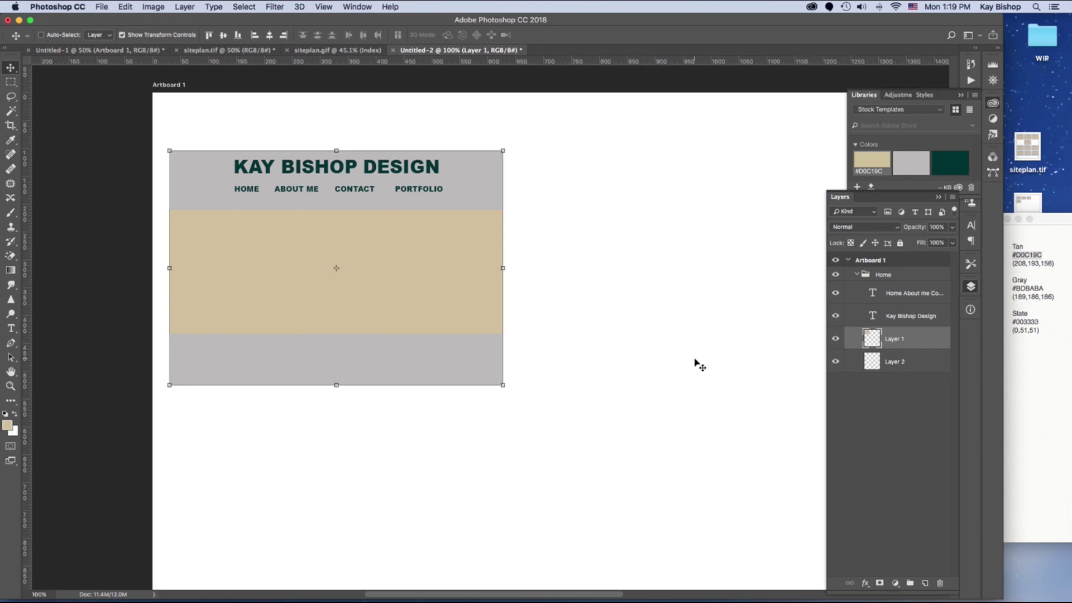
# Add the text "Photo goes here" inside the tan rectangle.
pyautogui.click(12, 329)
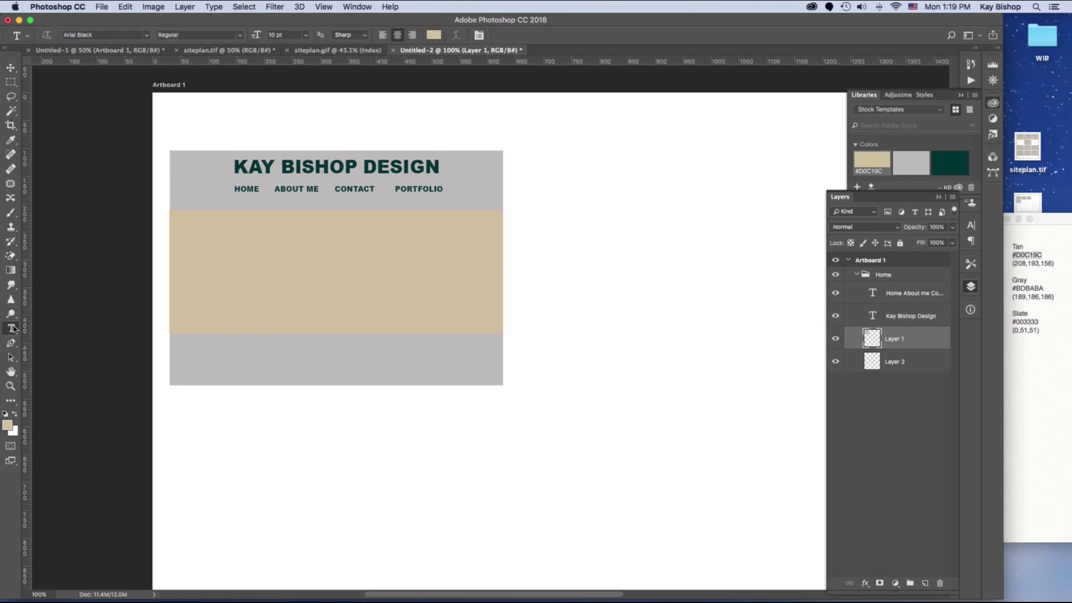
pyautogui.click(283, 254)
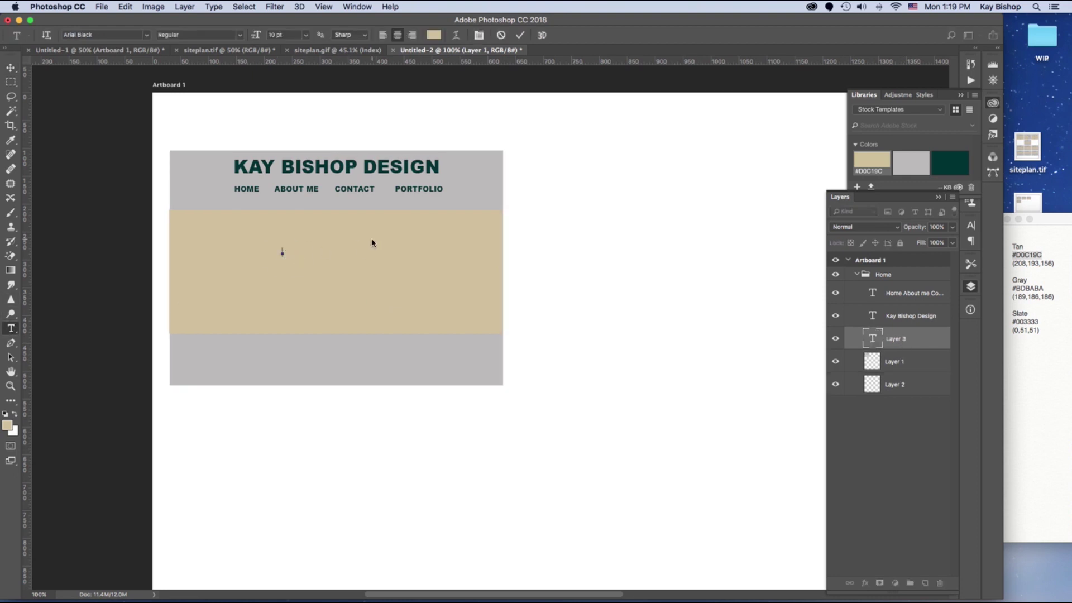
pyautogui.write('Welcome')
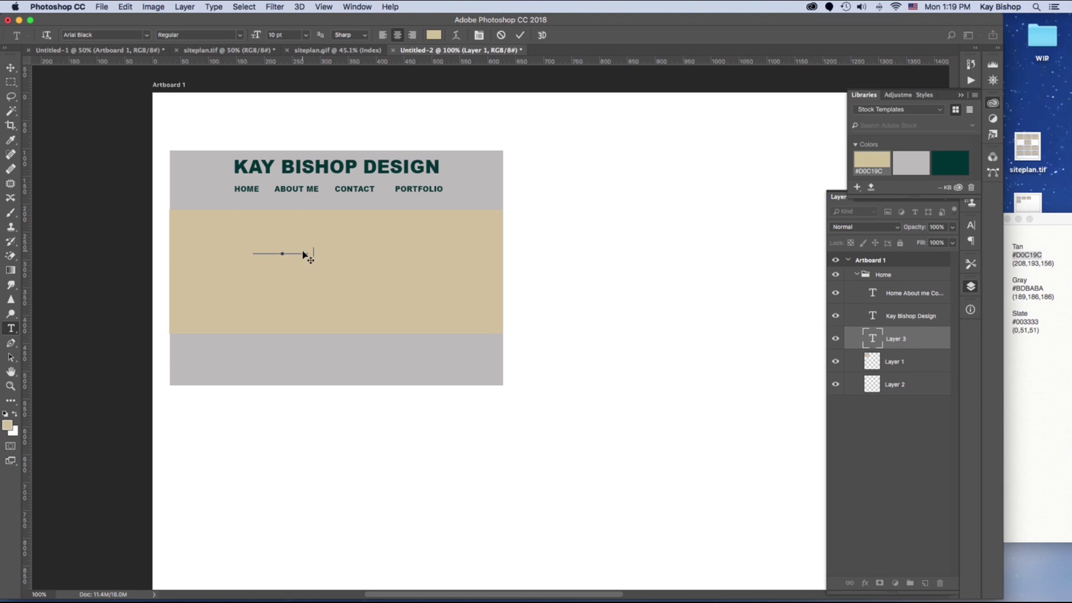
# Recolor the photo placeholder text to slate with RGB values 0, 51, 51.
pyautogui.press('super+a')
pyautogui.click(971, 225)
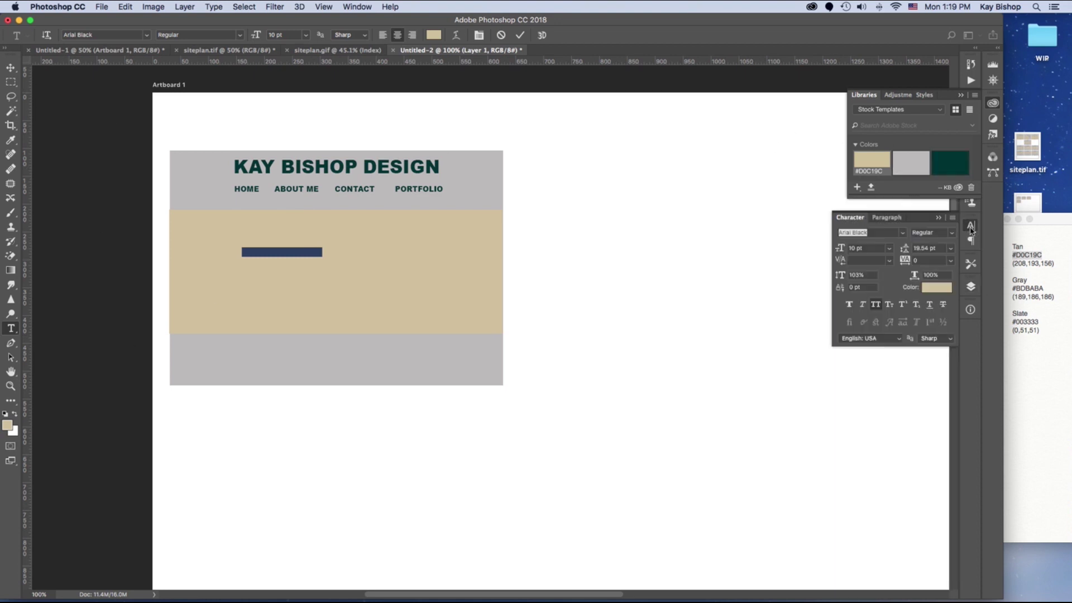
pyautogui.click(936, 287)
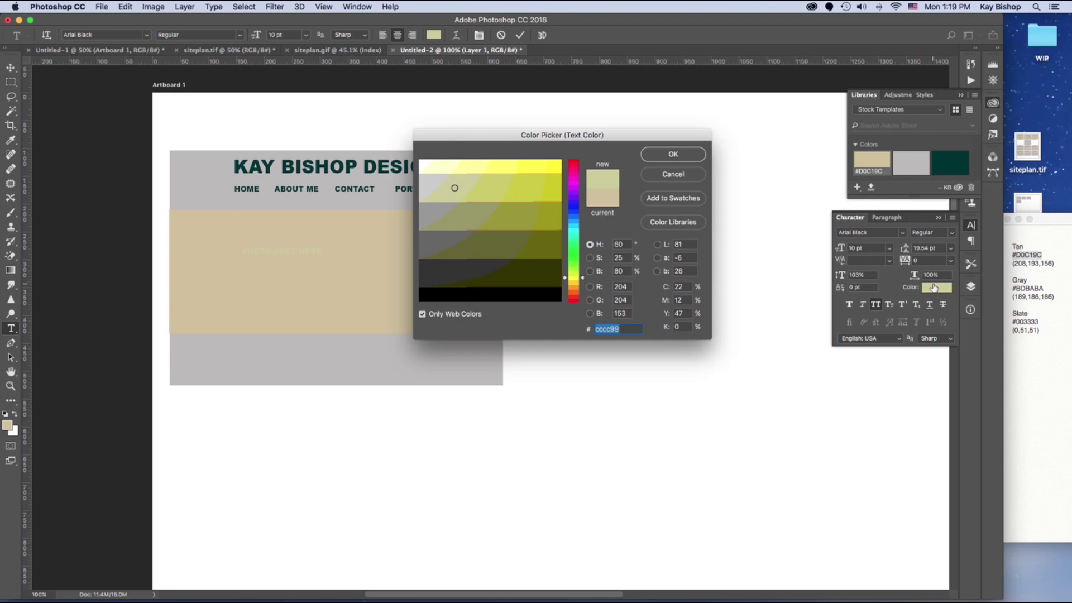
pyautogui.click(630, 287)
pyautogui.write('0')
pyautogui.press('Tab')
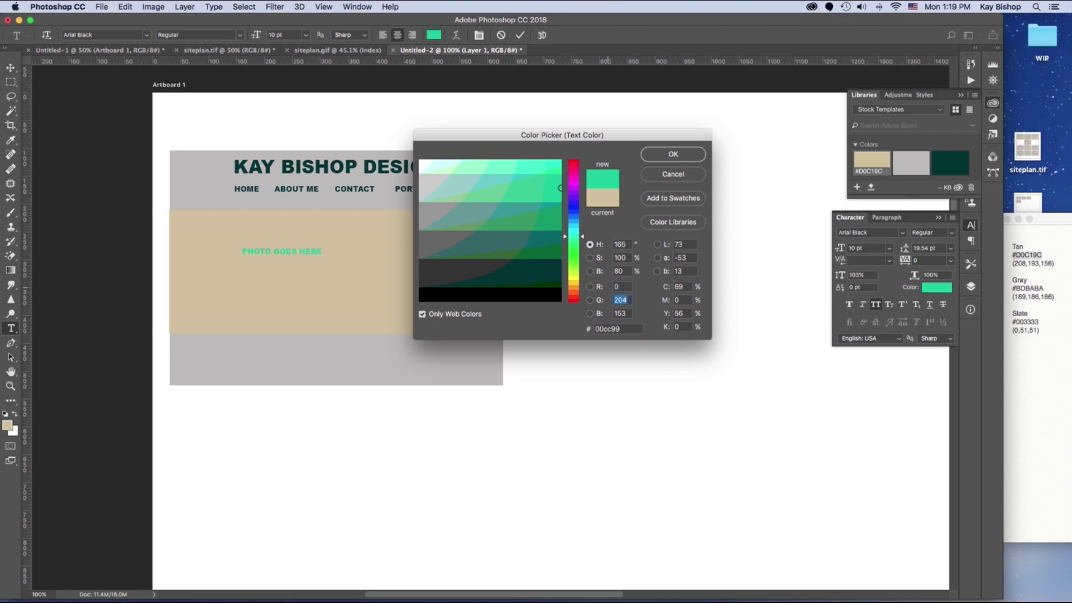
pyautogui.write('51')
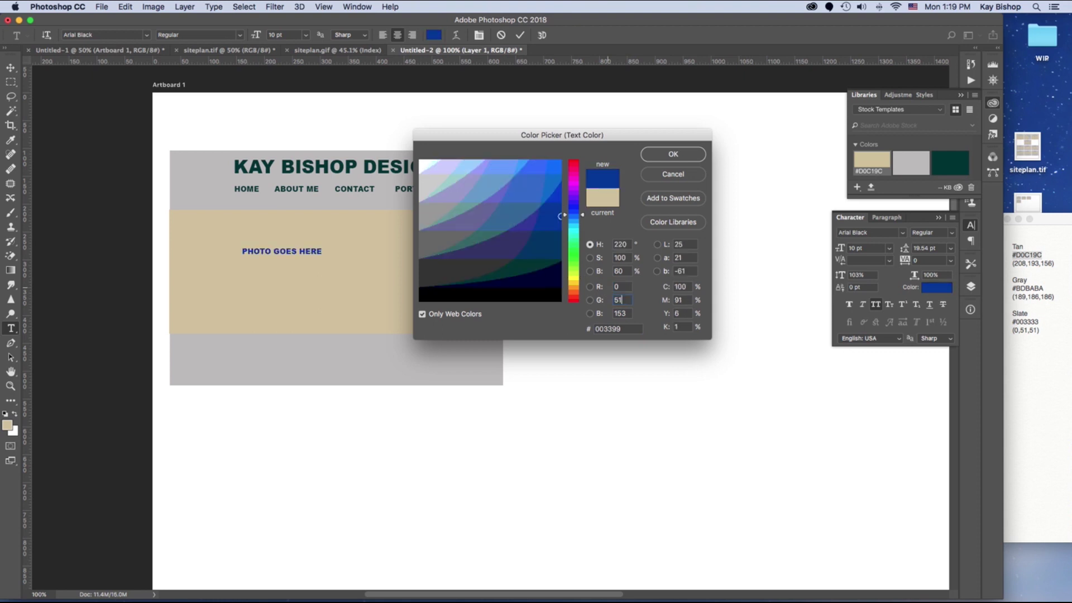
pyautogui.press('Tab')
pyautogui.write('51')
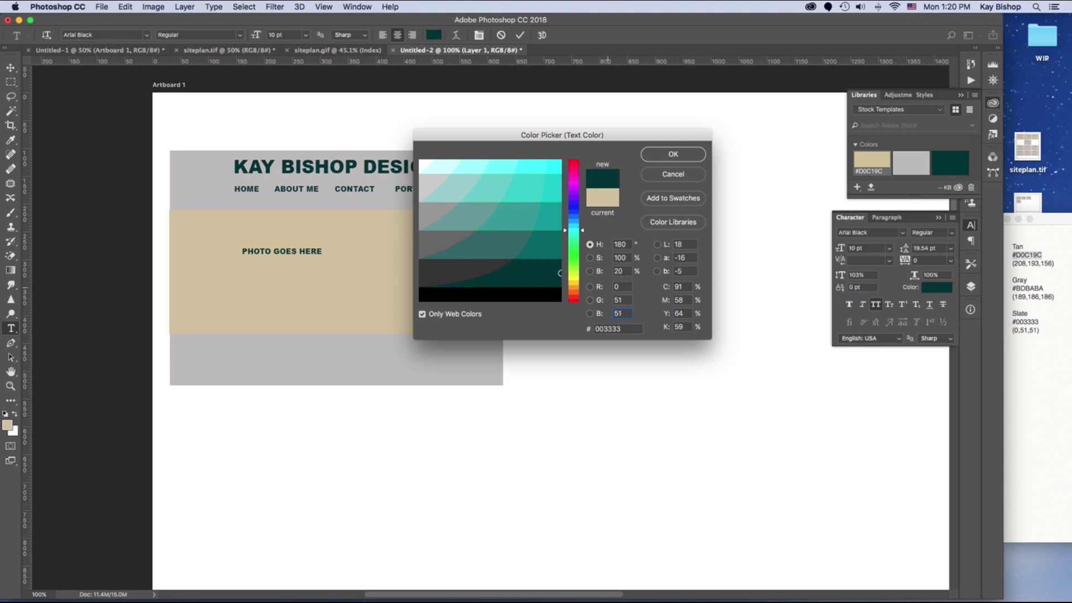
pyautogui.press('Return')
# Move the photo placeholder text to the center of the tan rectangle and display the layer list.
pyautogui.click(11, 66)
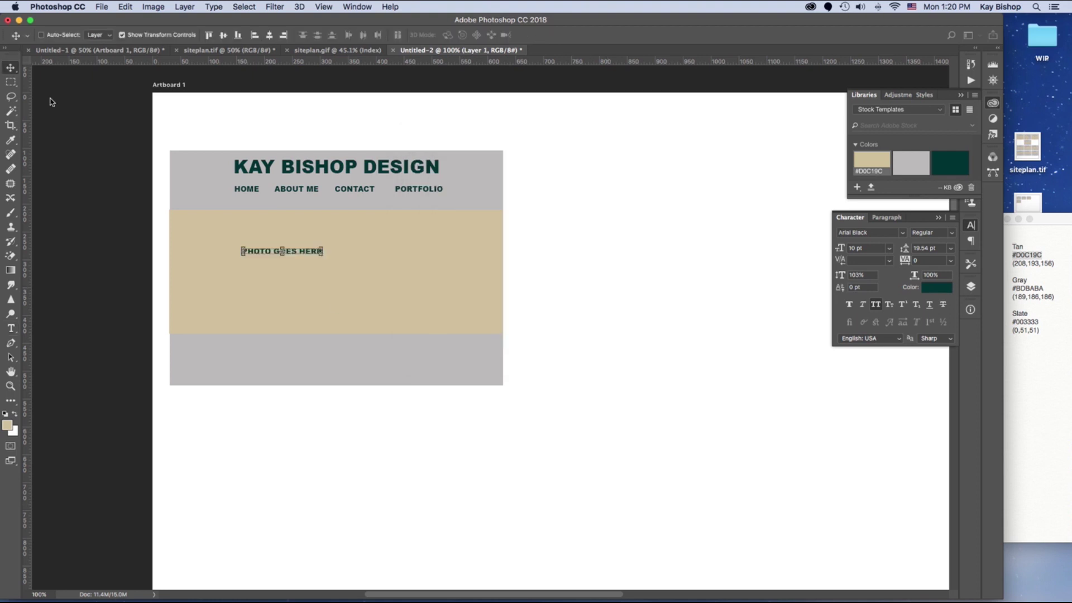
pyautogui.moveTo(310, 253); pyautogui.dragTo(349, 262)
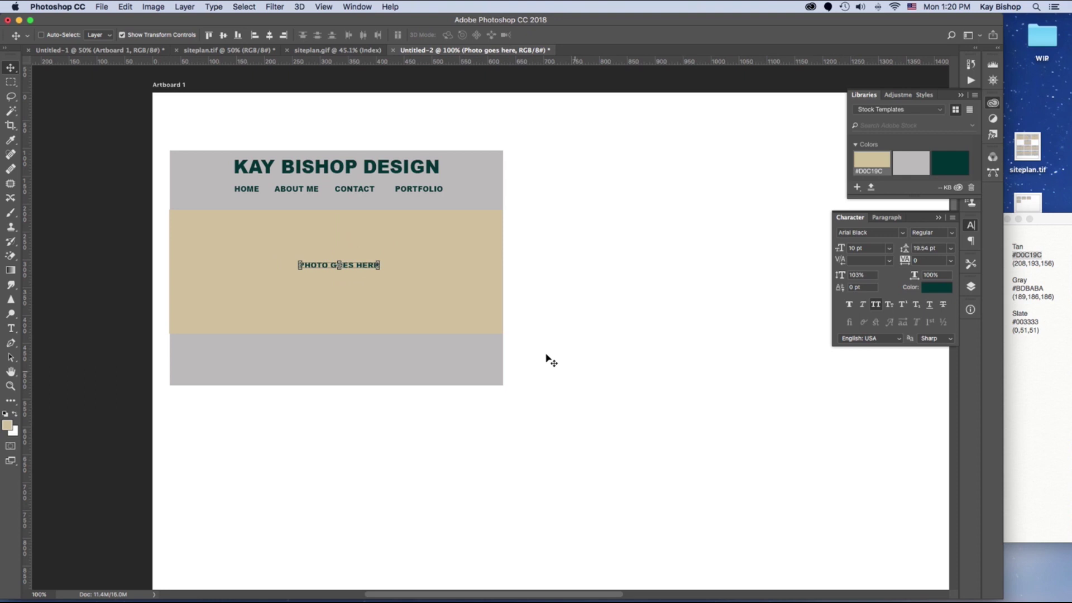
pyautogui.click(619, 409)
pyautogui.click(971, 287)
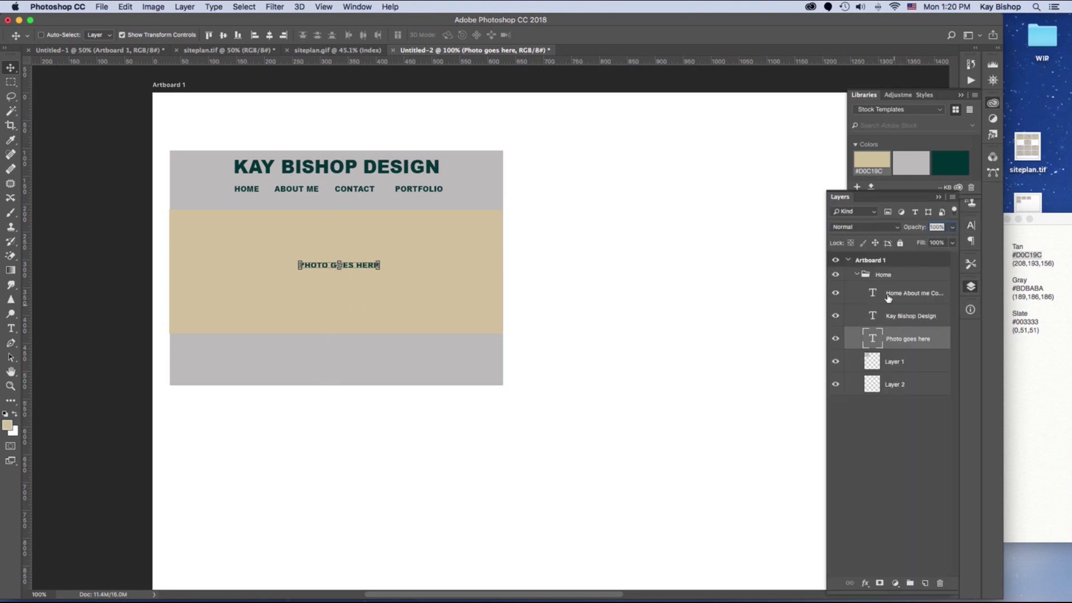
pyautogui.click(883, 275)
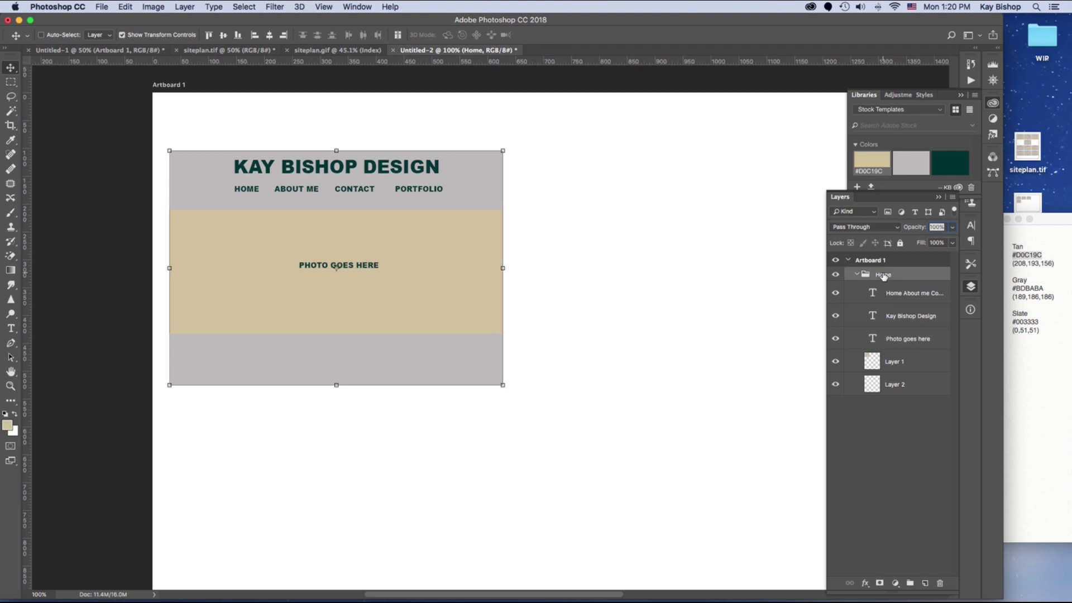
pyautogui.click(895, 386)
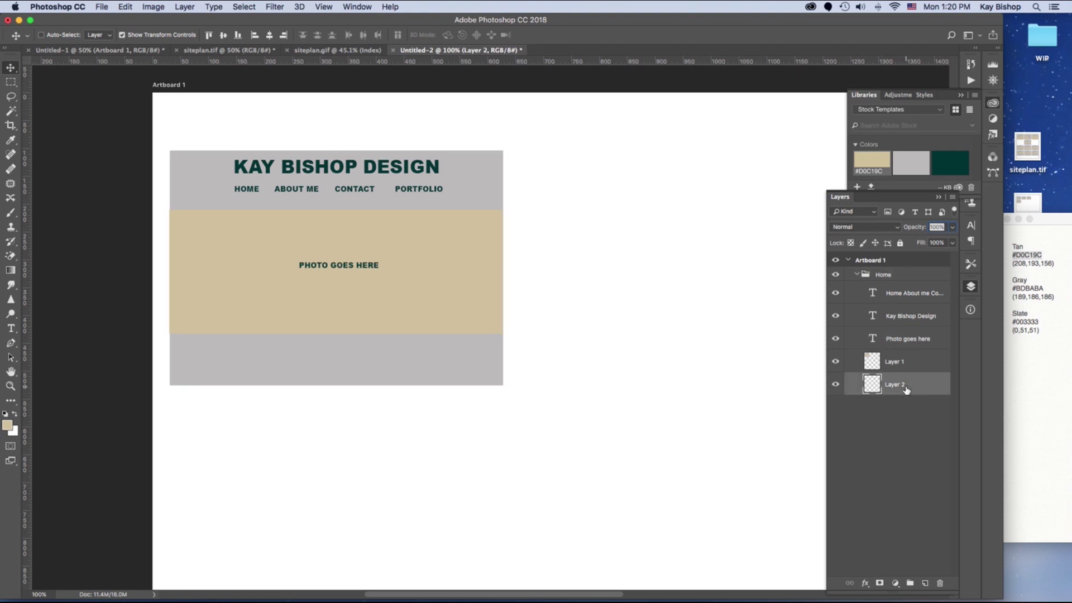
pyautogui.click(10, 328)
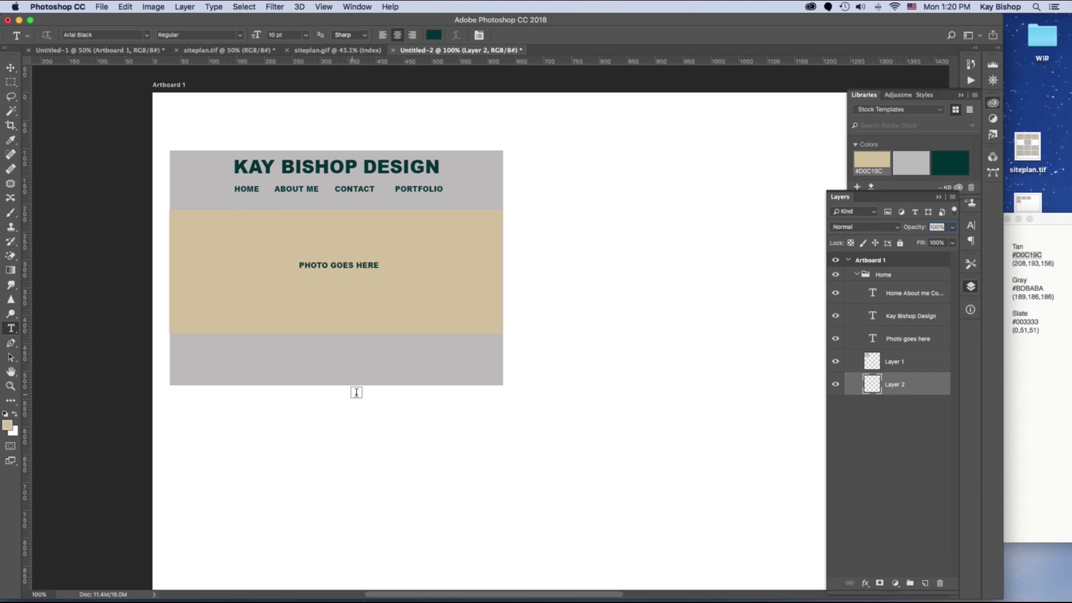
pyautogui.click(305, 372)
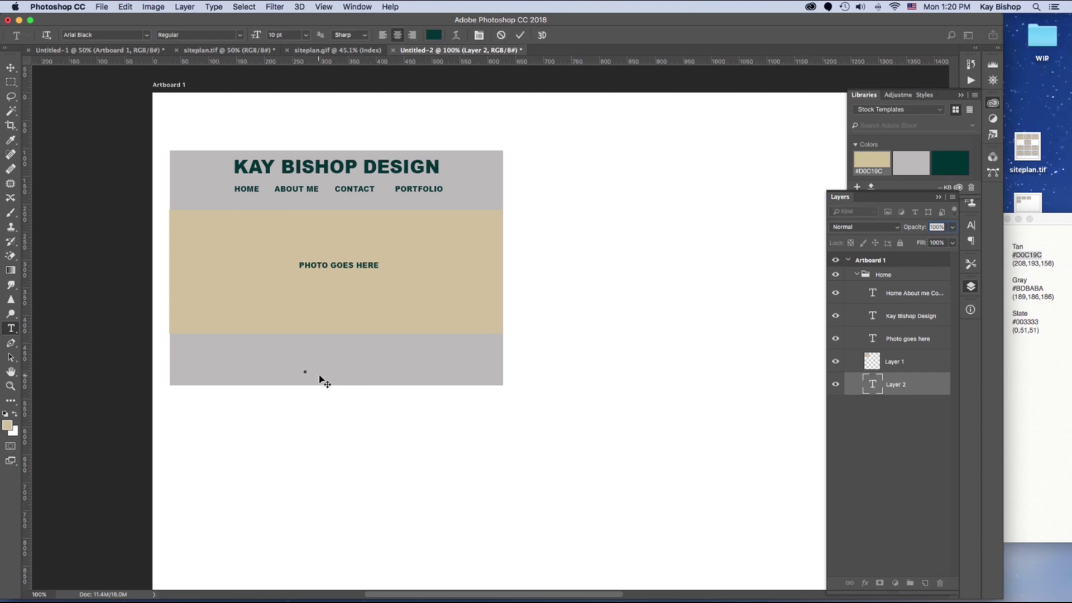
pyautogui.click(9, 425)
pyautogui.click(656, 179)
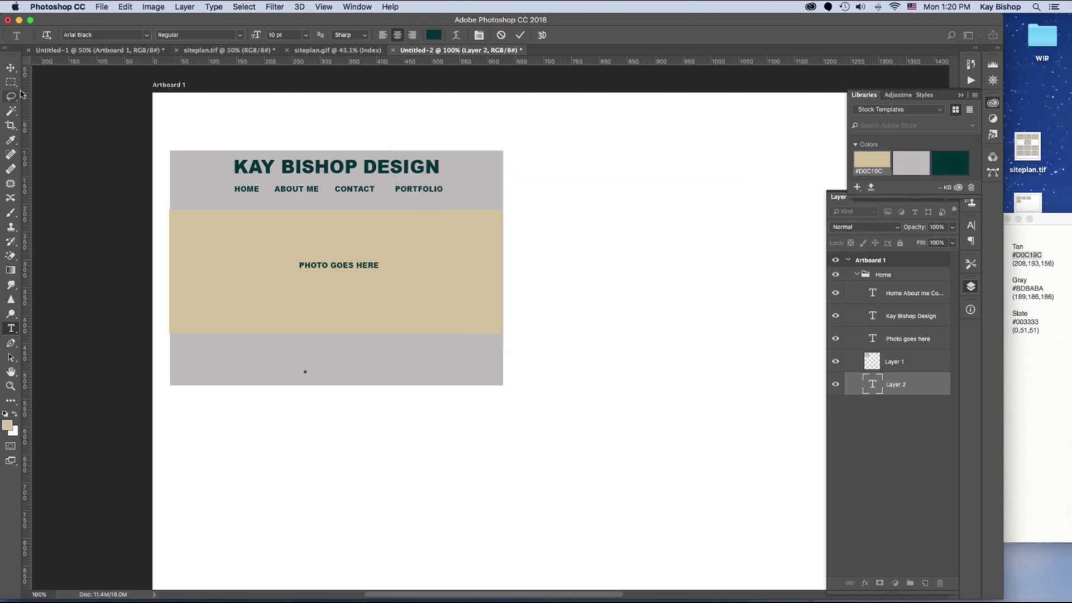
# Set the foreground color to the slate library swatch #003333.
pyautogui.click(10, 68)
pyautogui.click(17, 427)
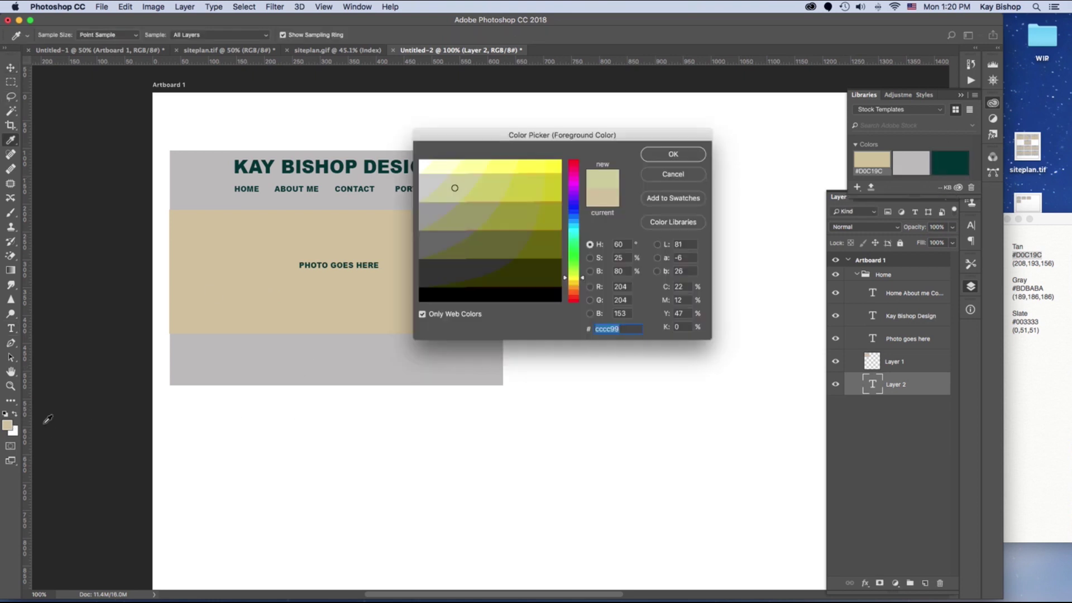
pyautogui.click(672, 152)
pyautogui.click(955, 168)
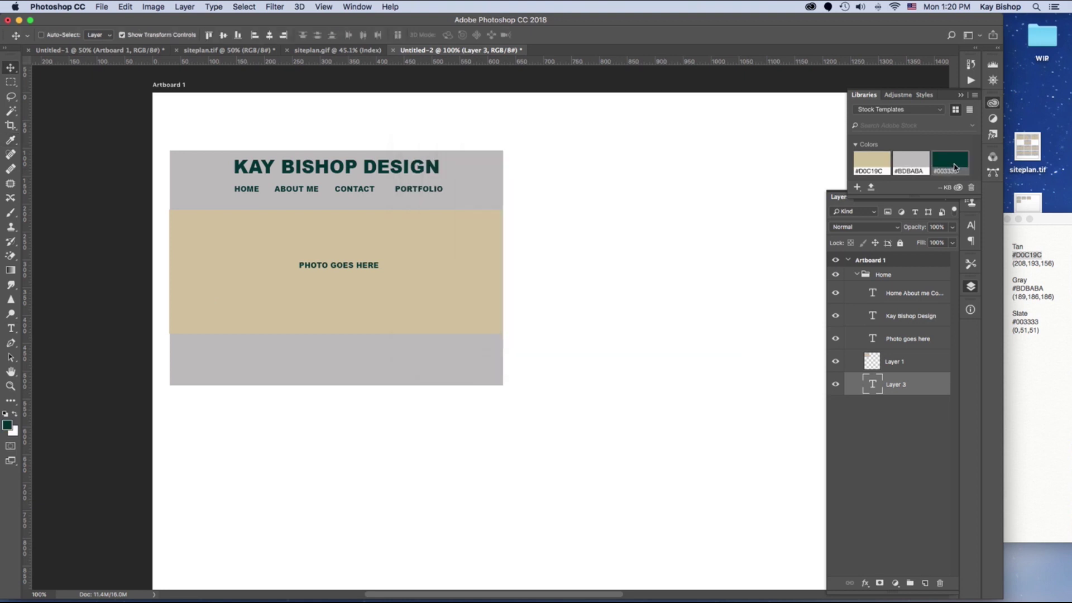
# Add the design business name as text in the lower gray band and move its layer above Layer 1.
pyautogui.click(10, 328)
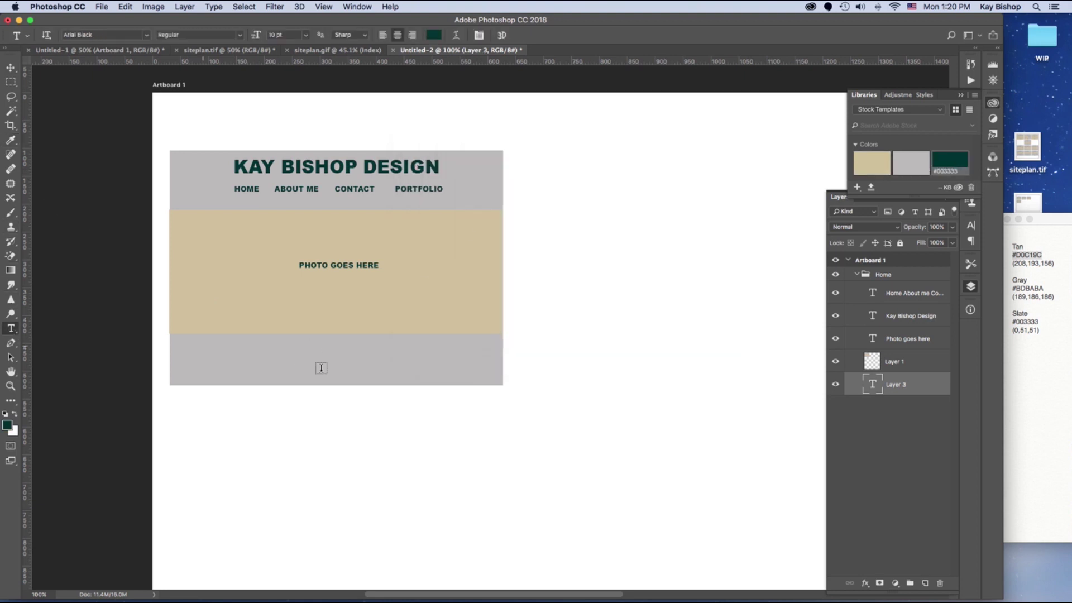
pyautogui.click(309, 371)
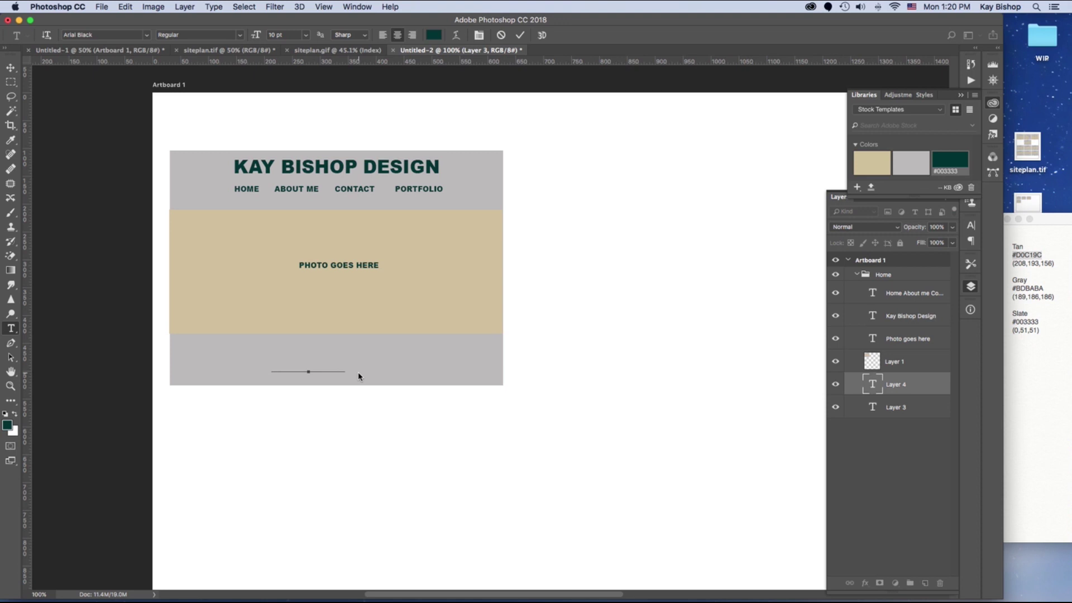
pyautogui.hotkey('ctrl', 'a')
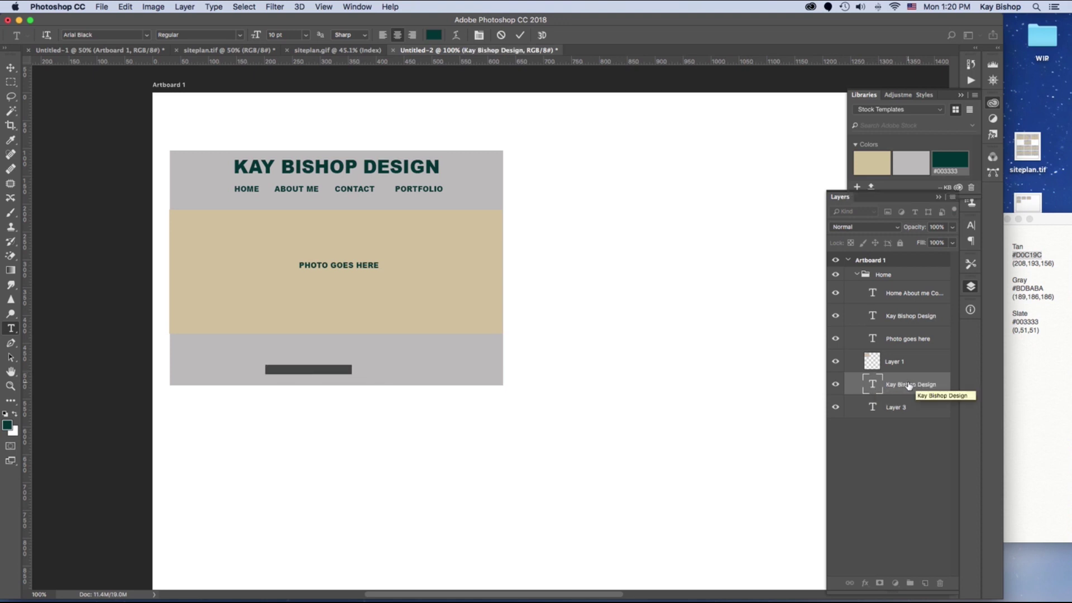
pyautogui.click(909, 385)
pyautogui.moveTo(909, 386); pyautogui.dragTo(908, 352)
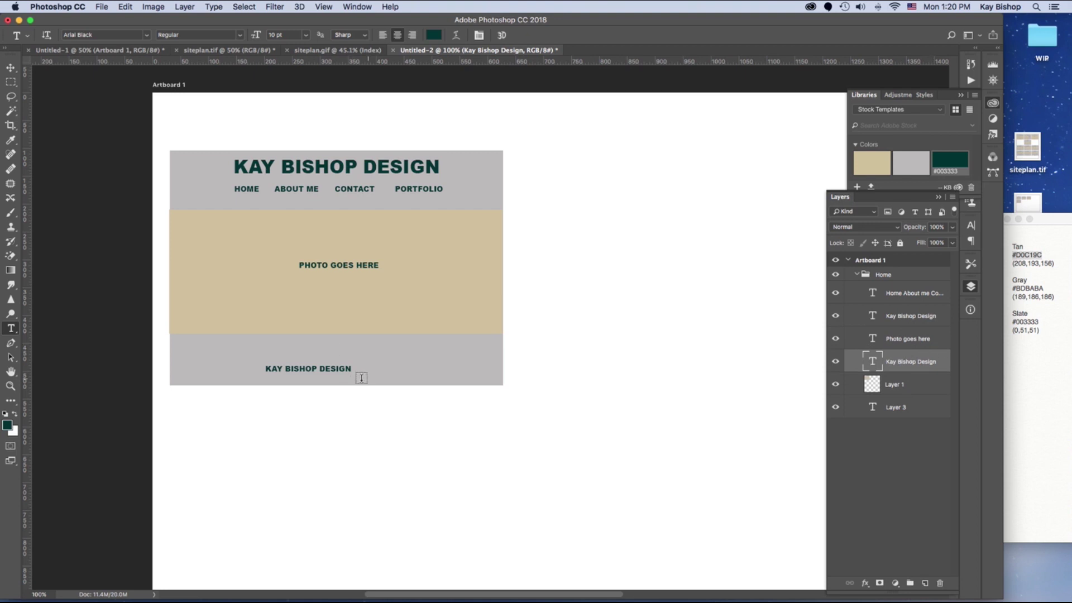
# Turn off All Caps for the text in the lower gray band and set its size to 8 pt.
pyautogui.click(973, 226)
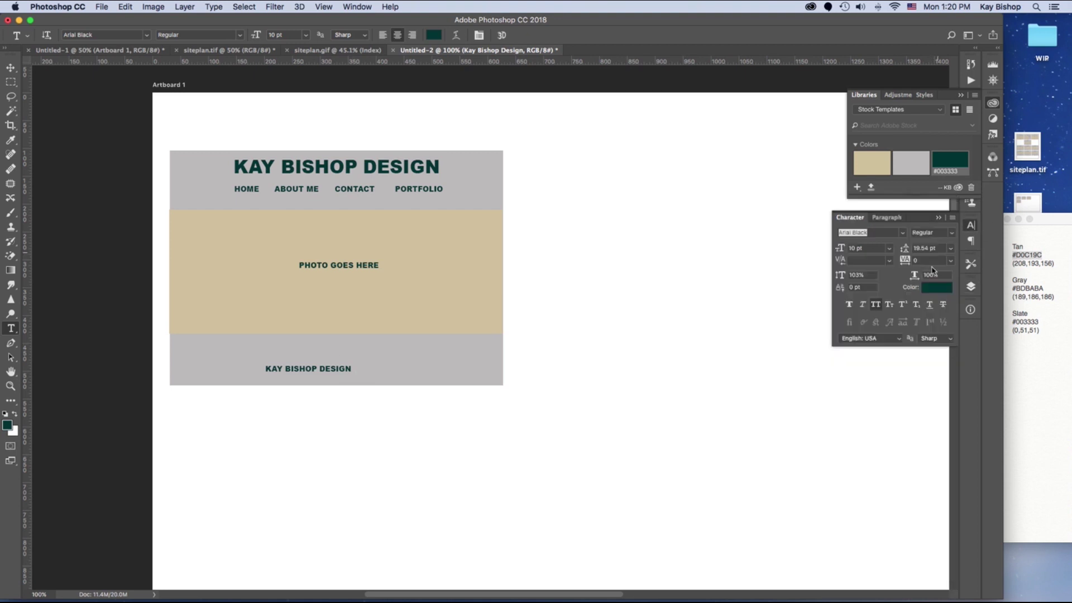
pyautogui.press('super+a')
pyautogui.press('F7')
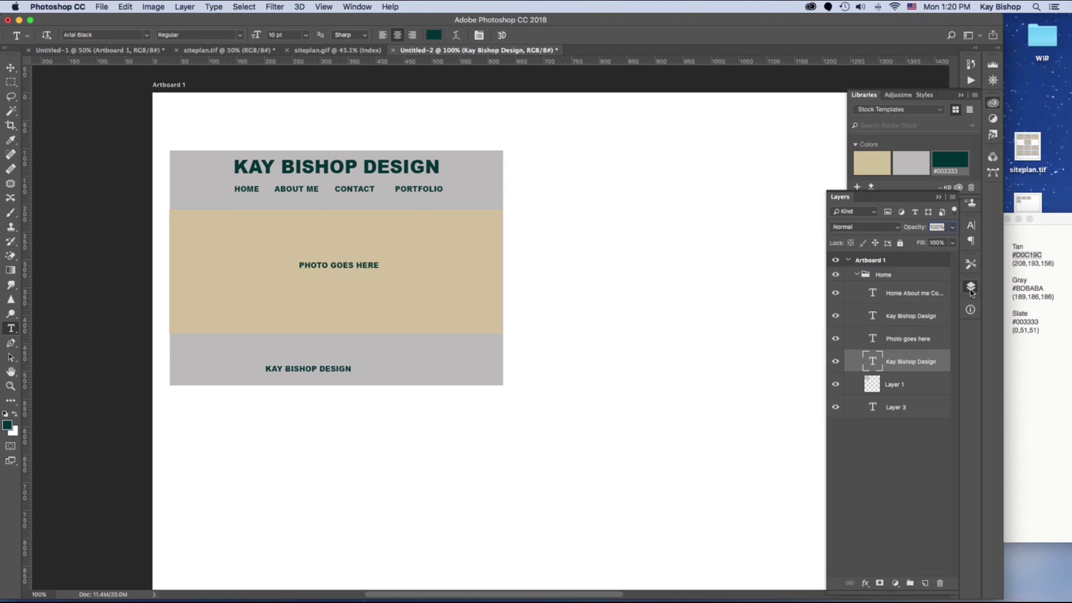
pyautogui.doubleClick(873, 361)
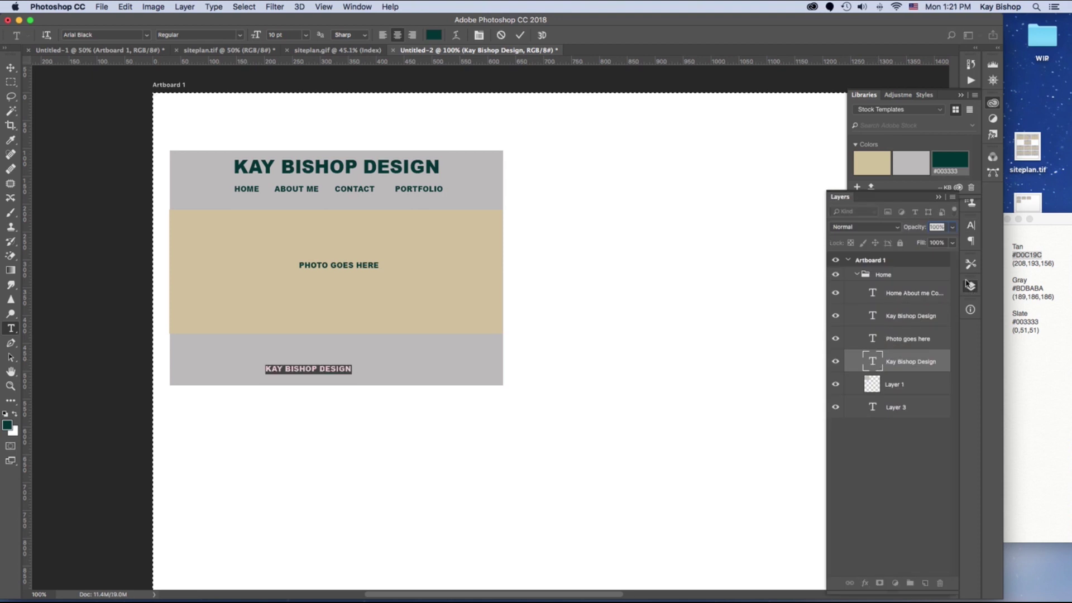
pyautogui.click(972, 226)
pyautogui.click(953, 215)
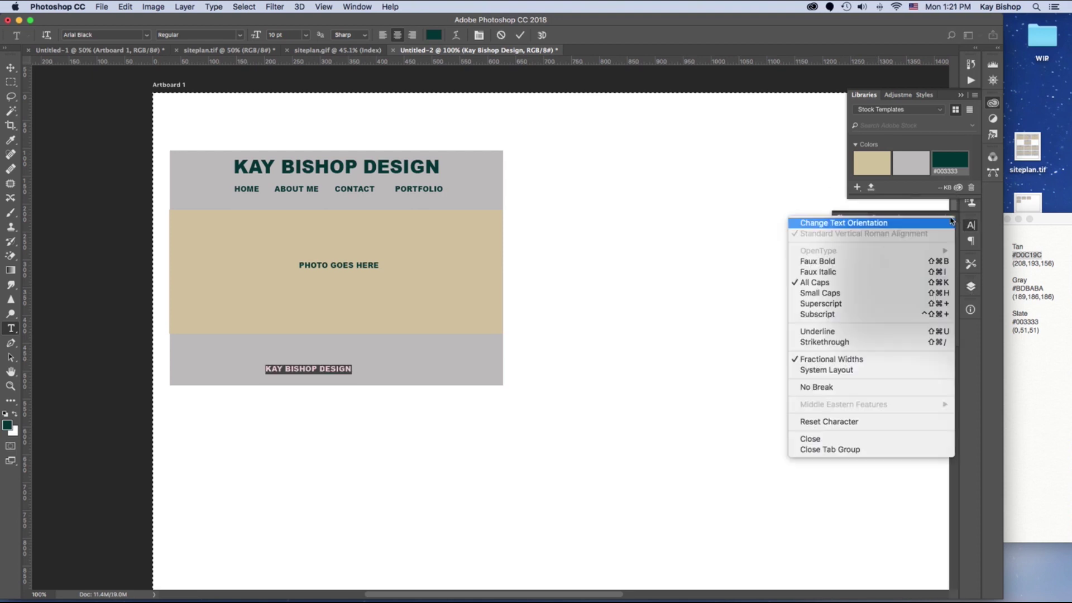
pyautogui.click(852, 283)
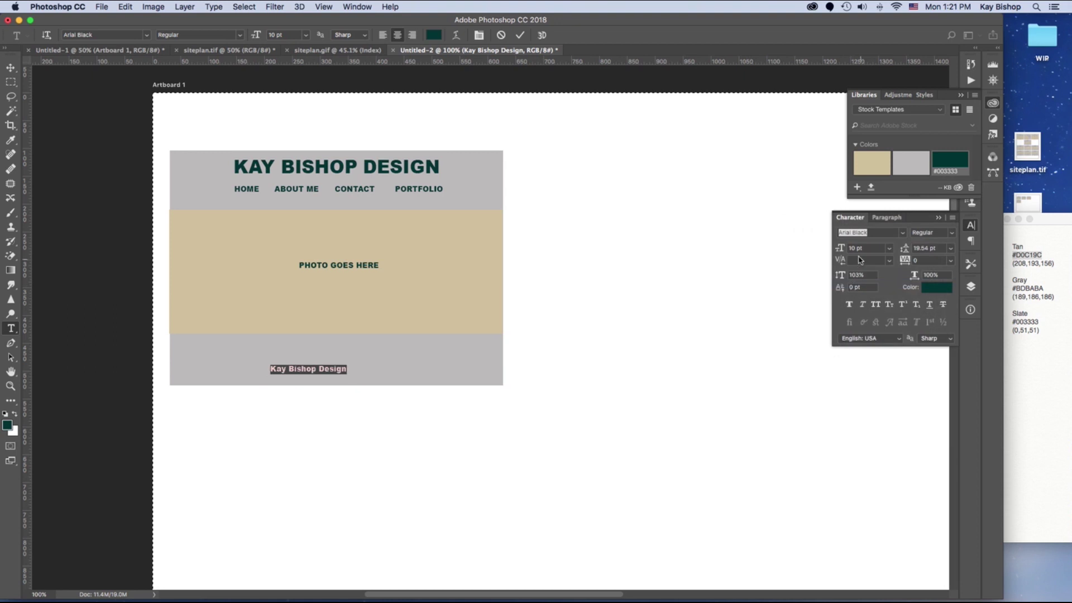
pyautogui.click(890, 248)
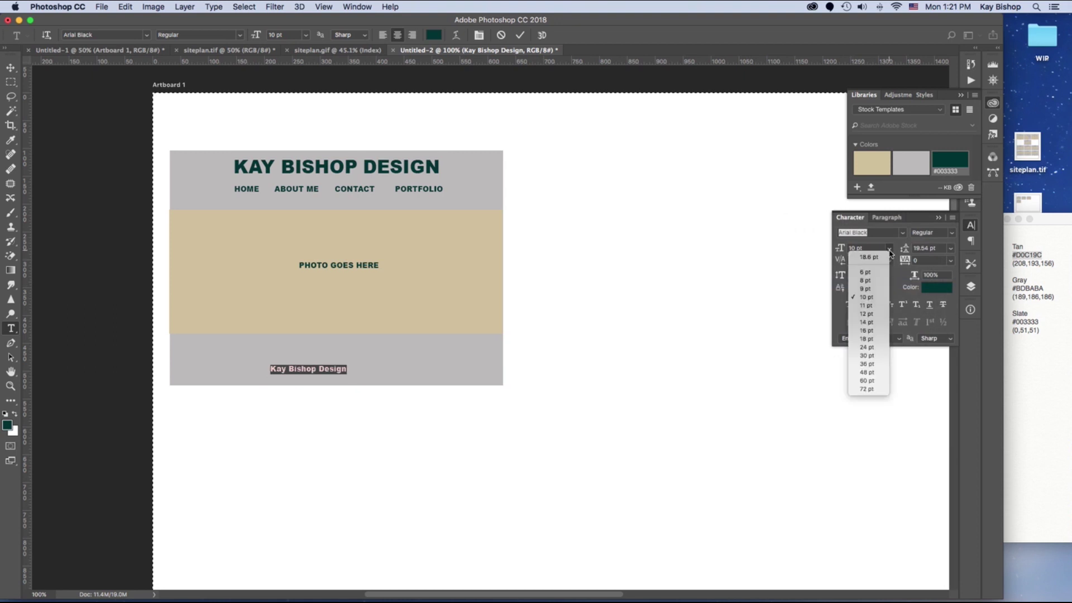
pyautogui.click(869, 281)
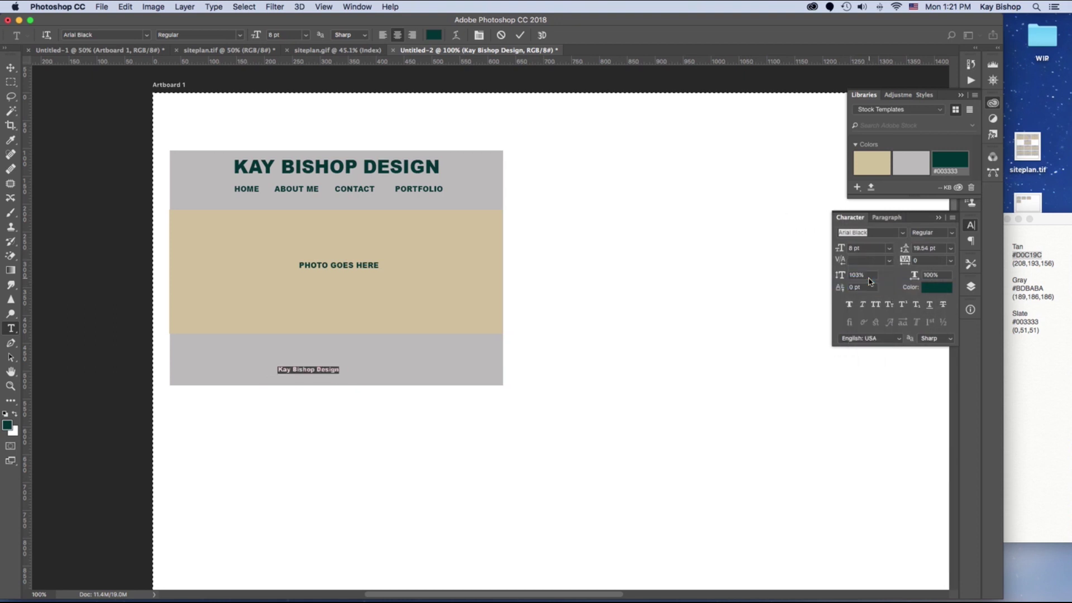
# Append the word "footer" to the name of the text layer used in the lower gray band.
pyautogui.click(971, 287)
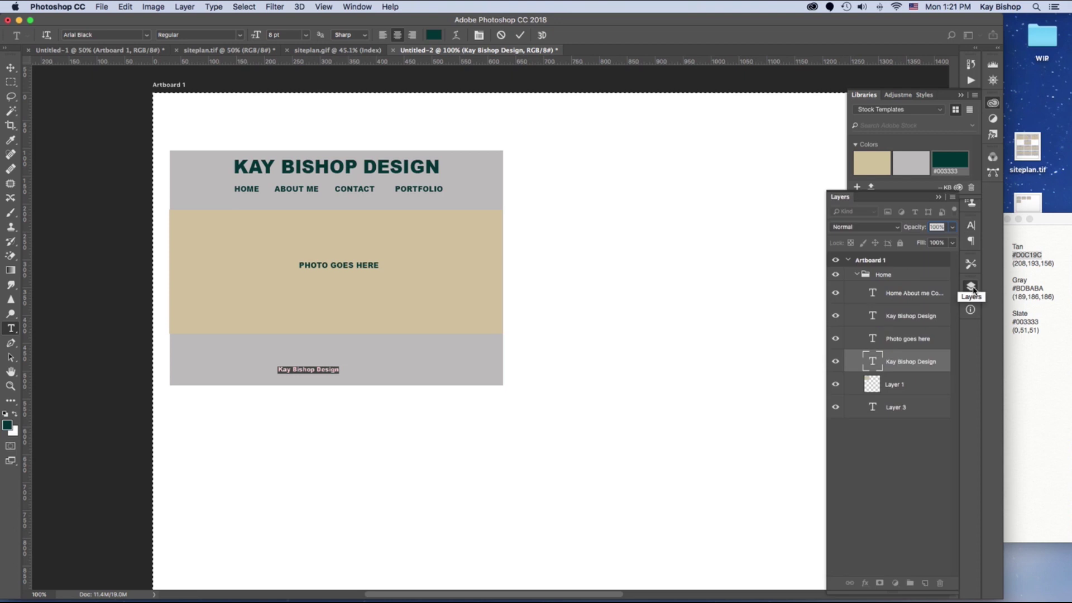
pyautogui.doubleClick(912, 362)
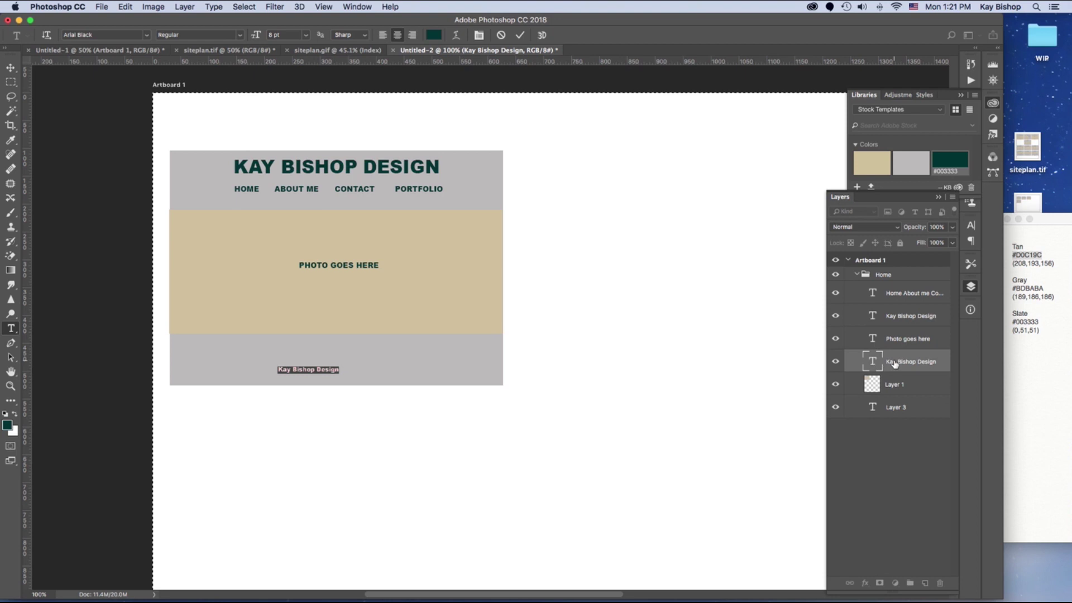
pyautogui.click(941, 363)
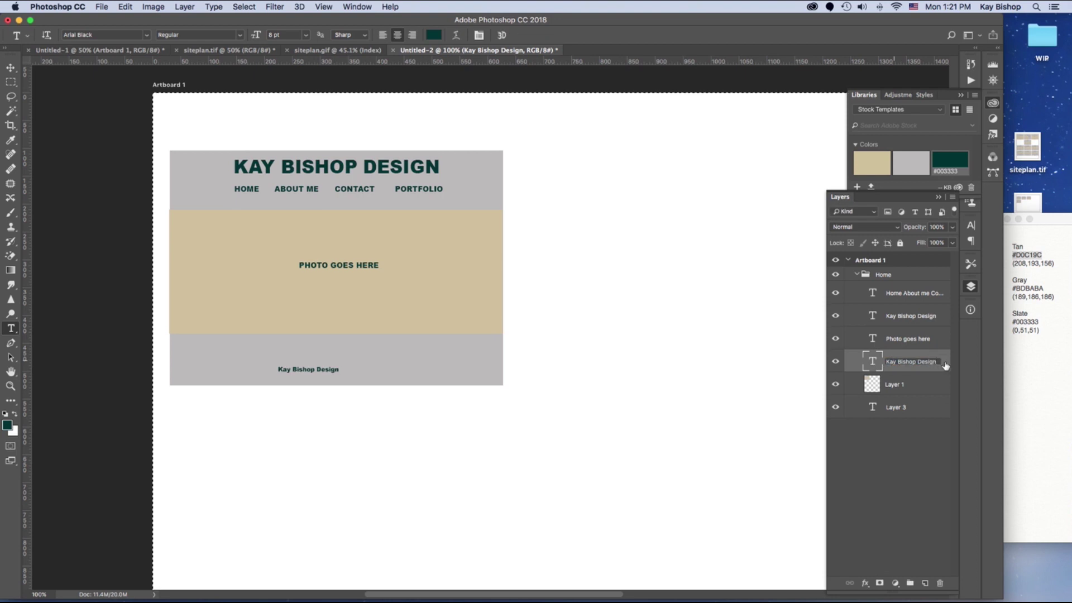
pyautogui.write('footer')
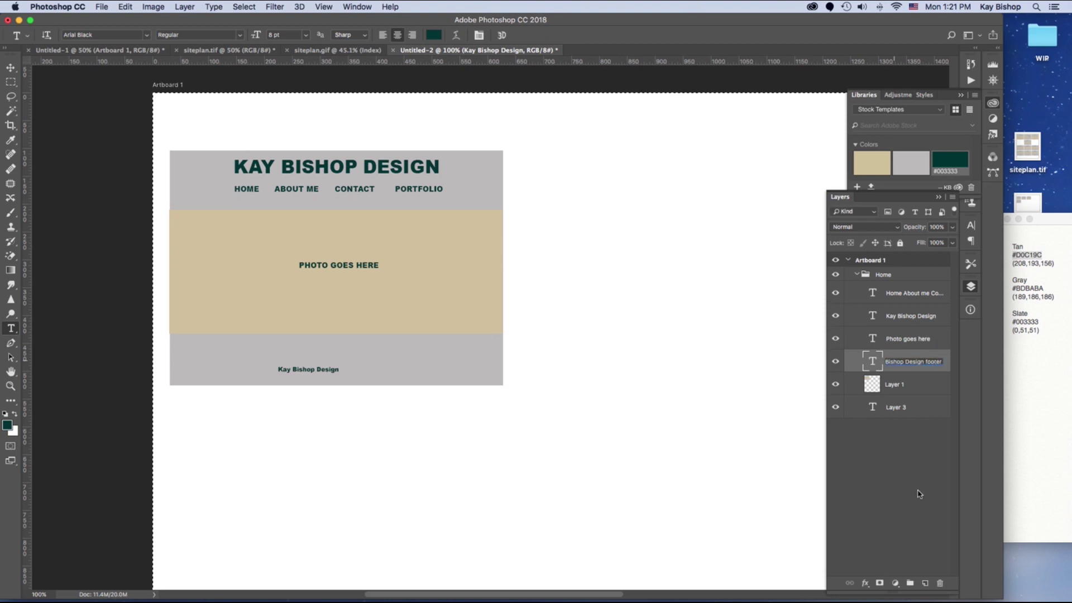
pyautogui.click(919, 494)
# Append the word "header" to the name of the large title's text layer.
pyautogui.click(902, 323)
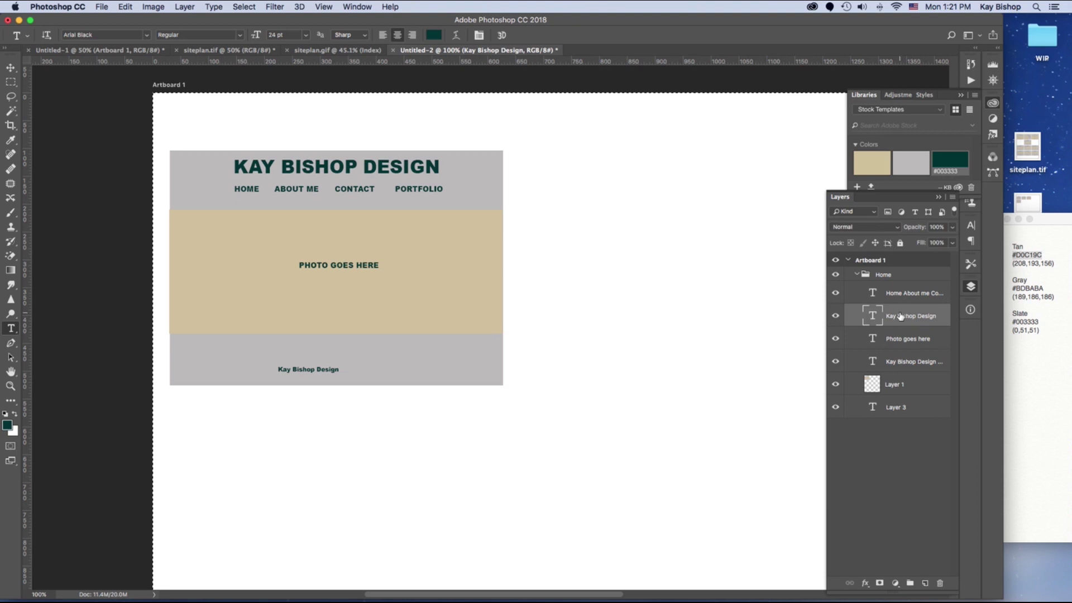
pyautogui.doubleClick(900, 316)
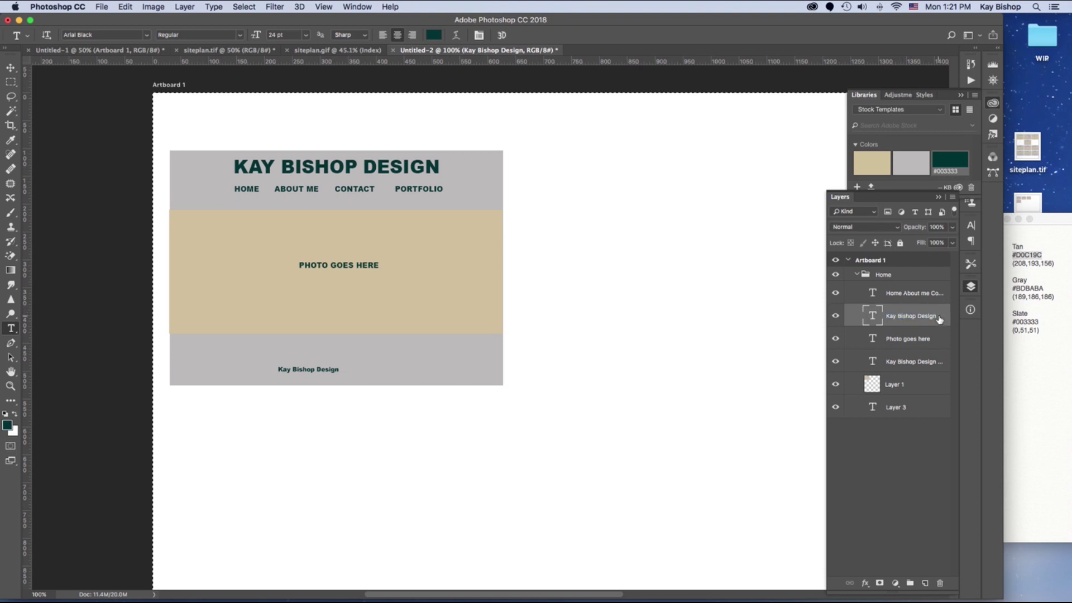
pyautogui.click(924, 316)
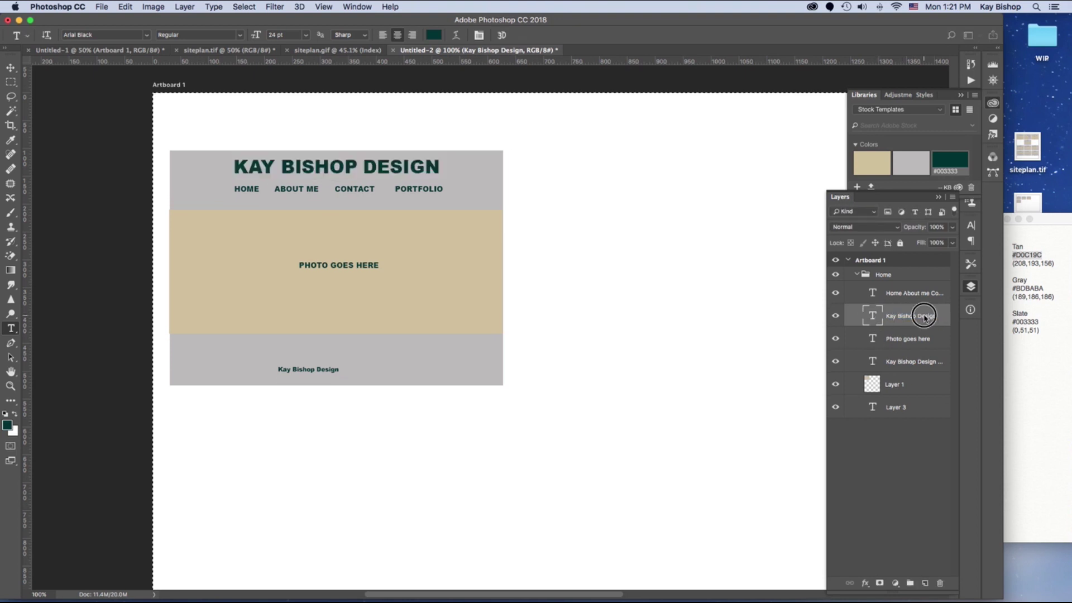
pyautogui.doubleClick(925, 316)
pyautogui.click(939, 316)
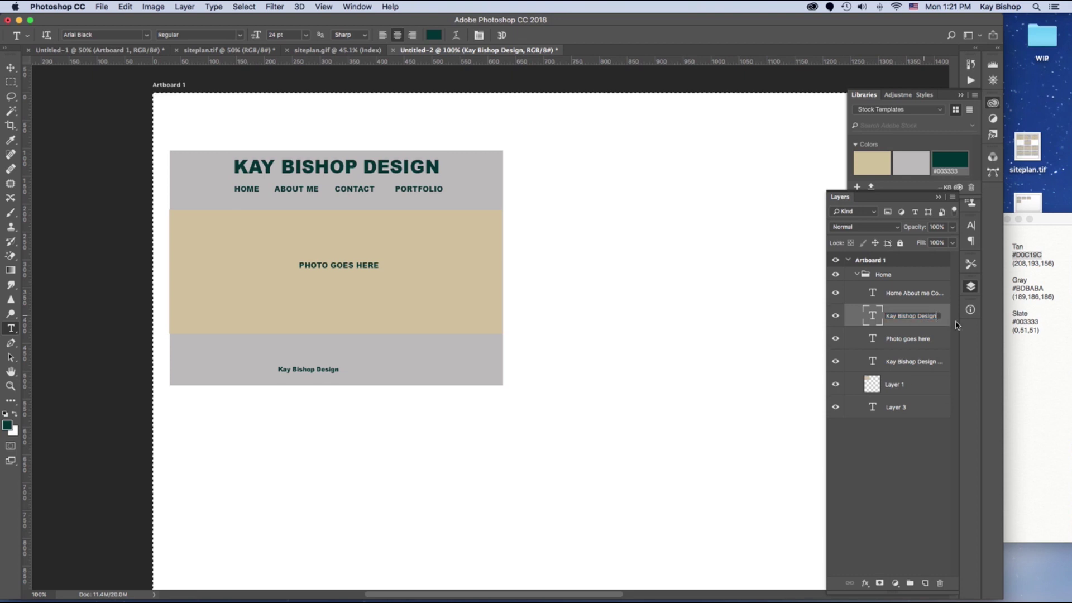
pyautogui.write('header')
pyautogui.click(895, 500)
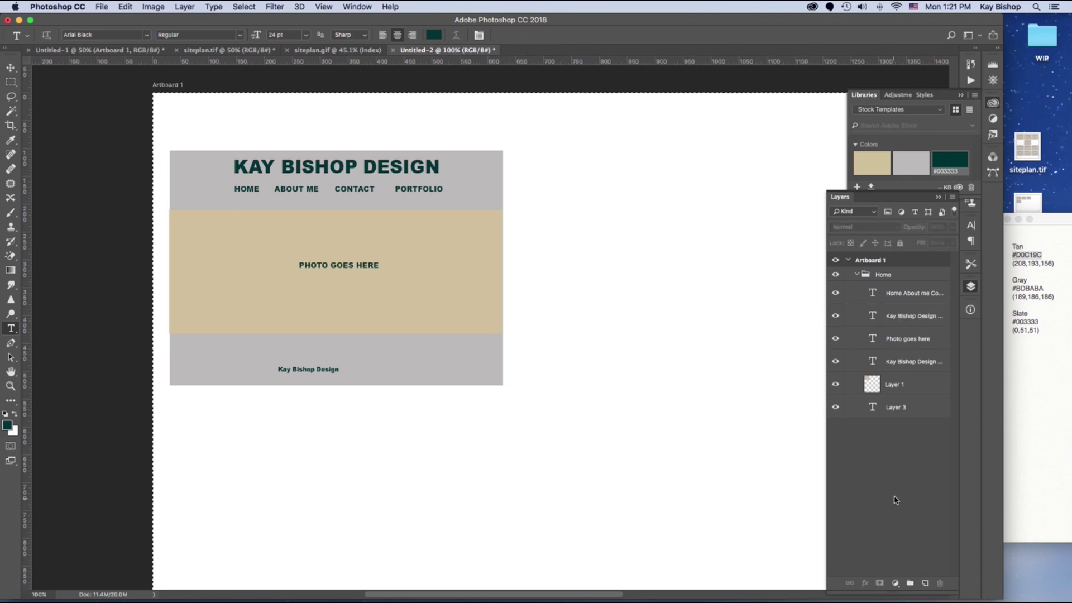
# Move the footer text sideways to the horizontal center of the lower gray band.
pyautogui.click(11, 67)
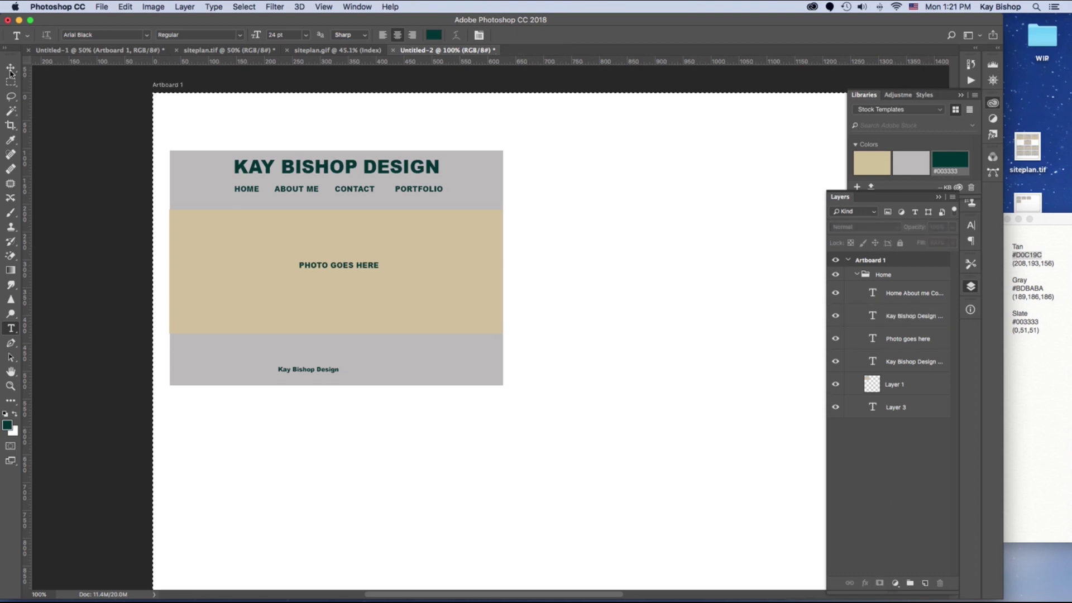
pyautogui.click(308, 369)
pyautogui.click(627, 210)
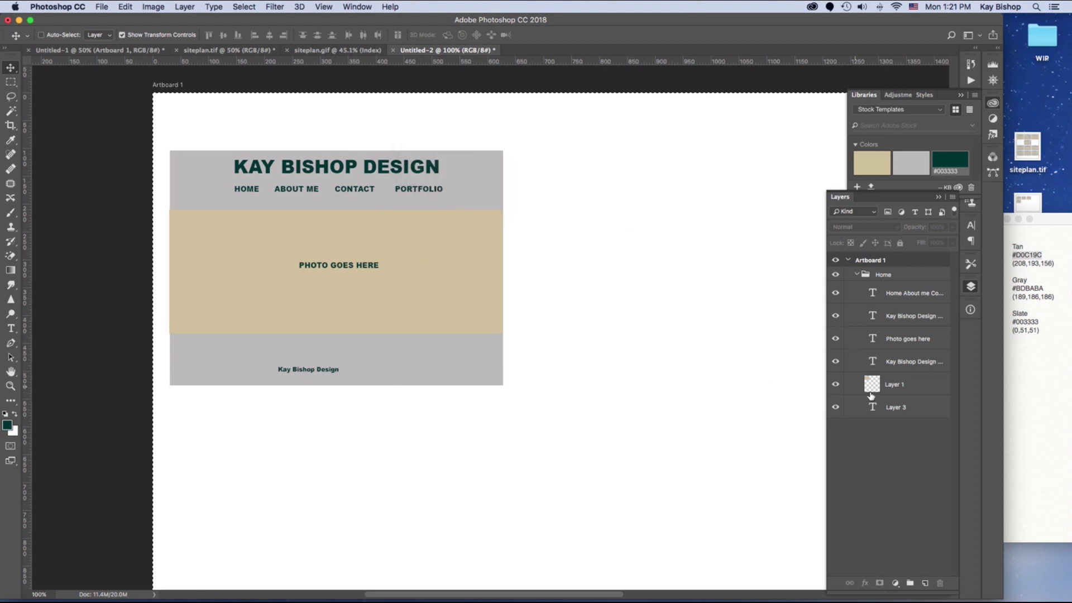
pyautogui.click(922, 363)
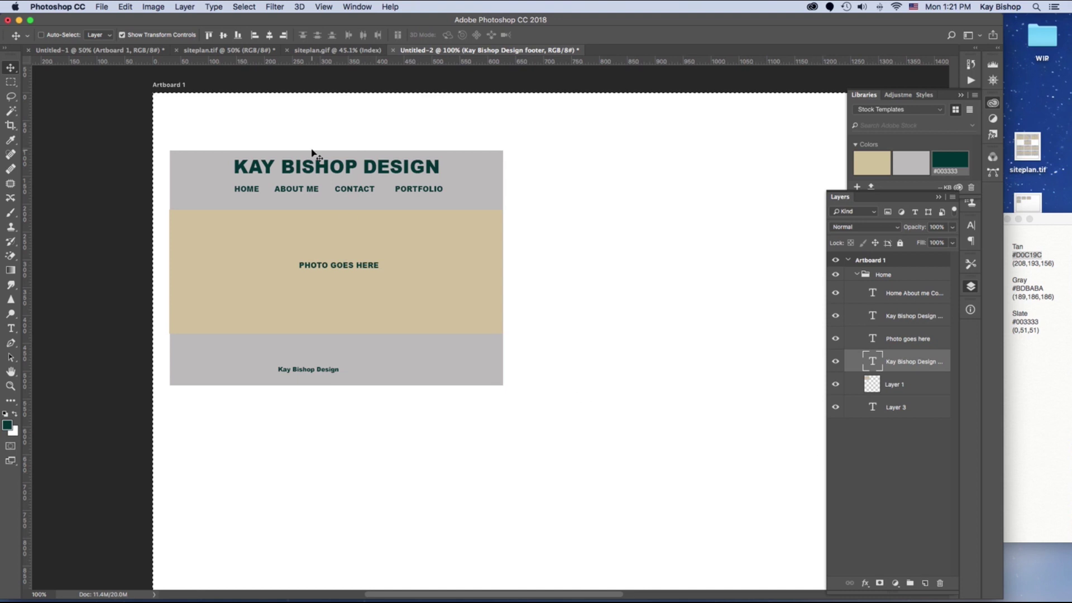
pyautogui.click(904, 468)
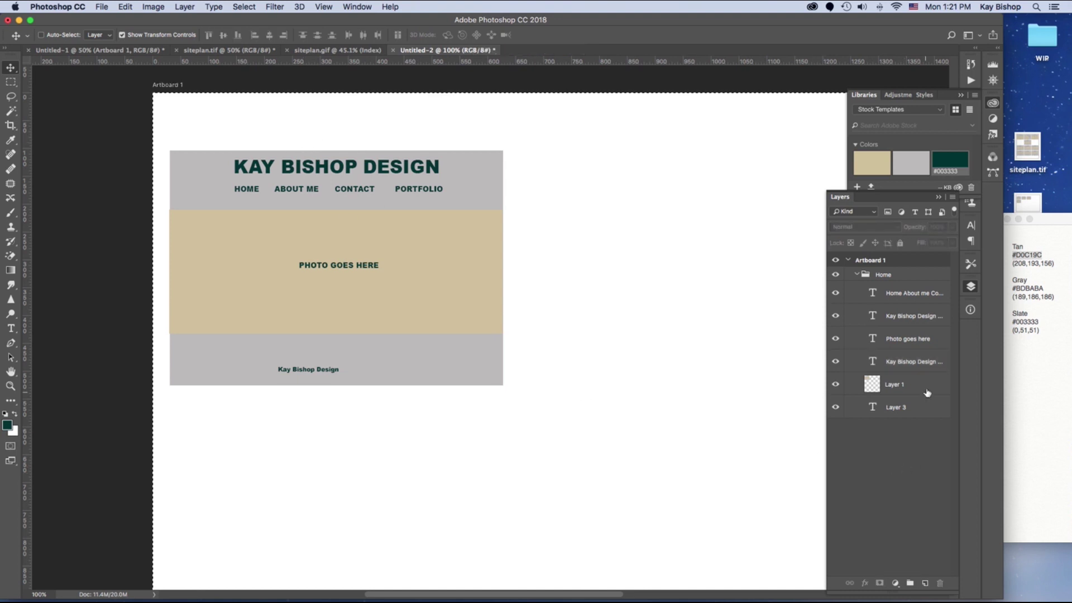
pyautogui.click(903, 366)
pyautogui.moveTo(325, 370); pyautogui.dragTo(357, 371)
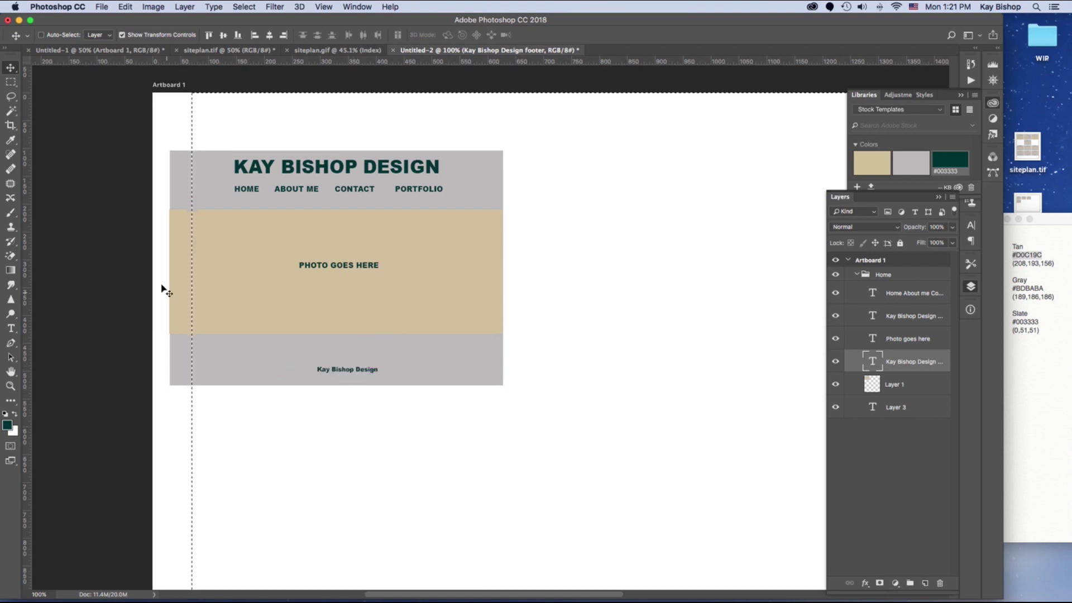
# Clear the canvas selection and enlarge the footer text area to 200%.
pyautogui.click(10, 82)
pyautogui.click(130, 114)
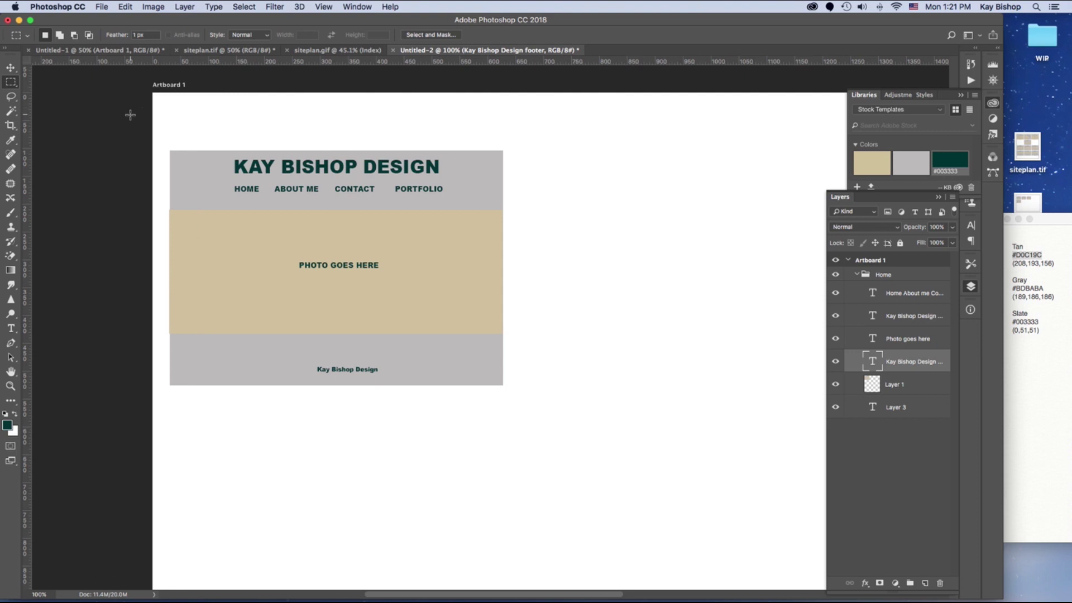
pyautogui.keyDown('super'); pyautogui.click(355, 368); pyautogui.keyUp('super')
pyautogui.press('space')
pyautogui.moveTo(314, 356); pyautogui.dragTo(494, 372)
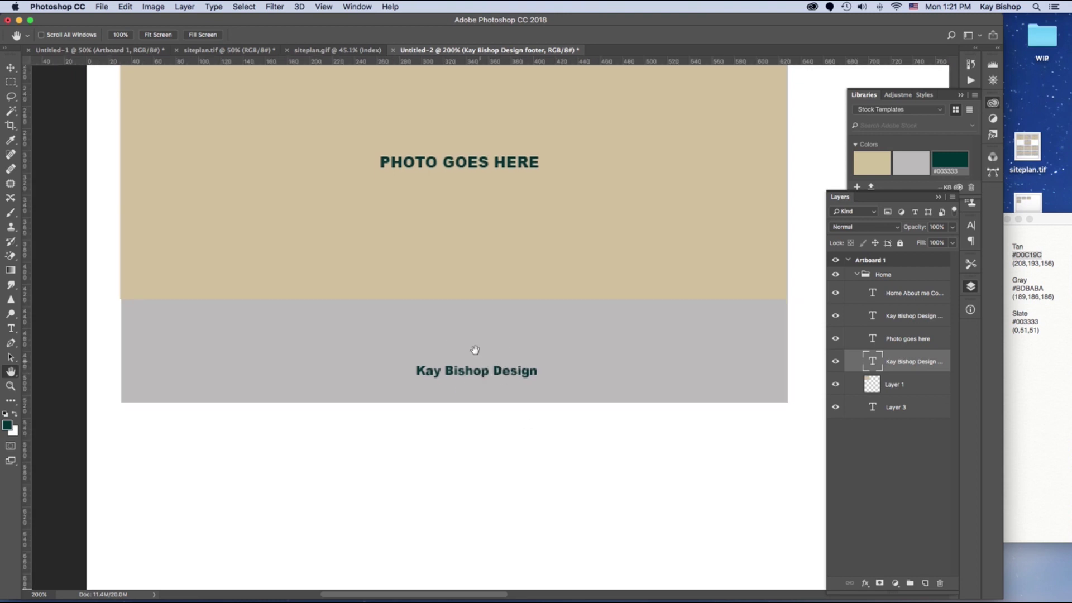
pyautogui.moveTo(421, 367); pyautogui.dragTo(385, 340)
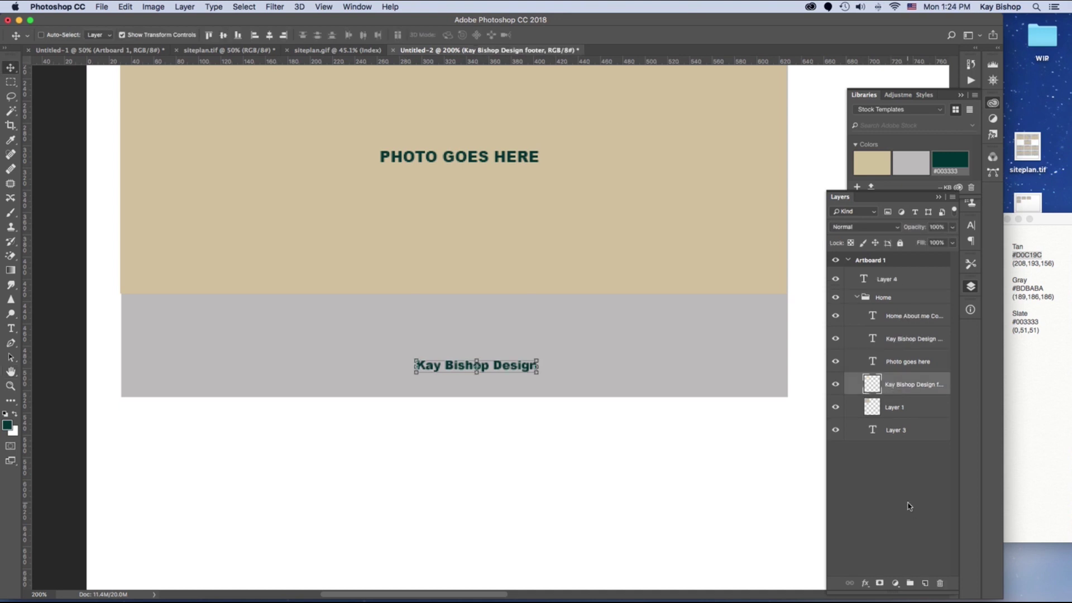
# Create a new layer named "copyright" inside the Home group, directly below the footer text's layer.
pyautogui.click(910, 507)
pyautogui.click(925, 583)
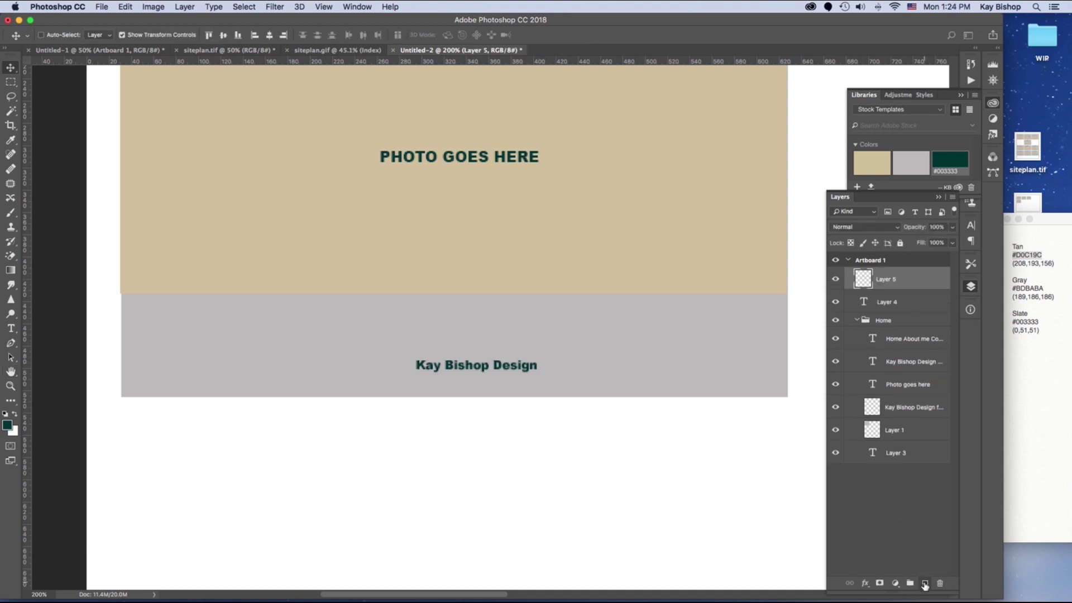
pyautogui.click(867, 280)
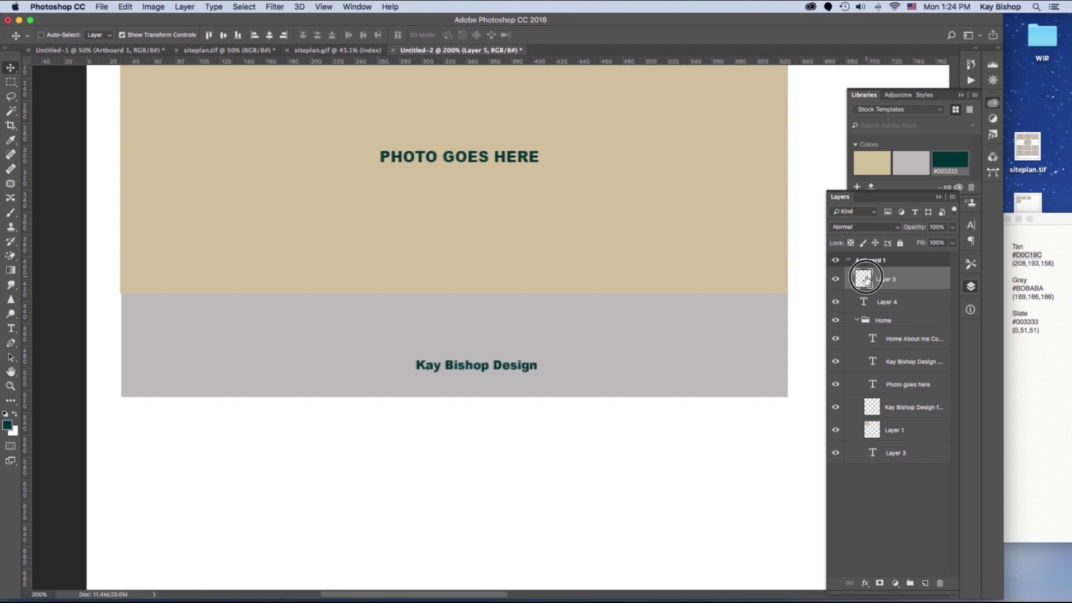
pyautogui.moveTo(867, 280); pyautogui.dragTo(892, 420)
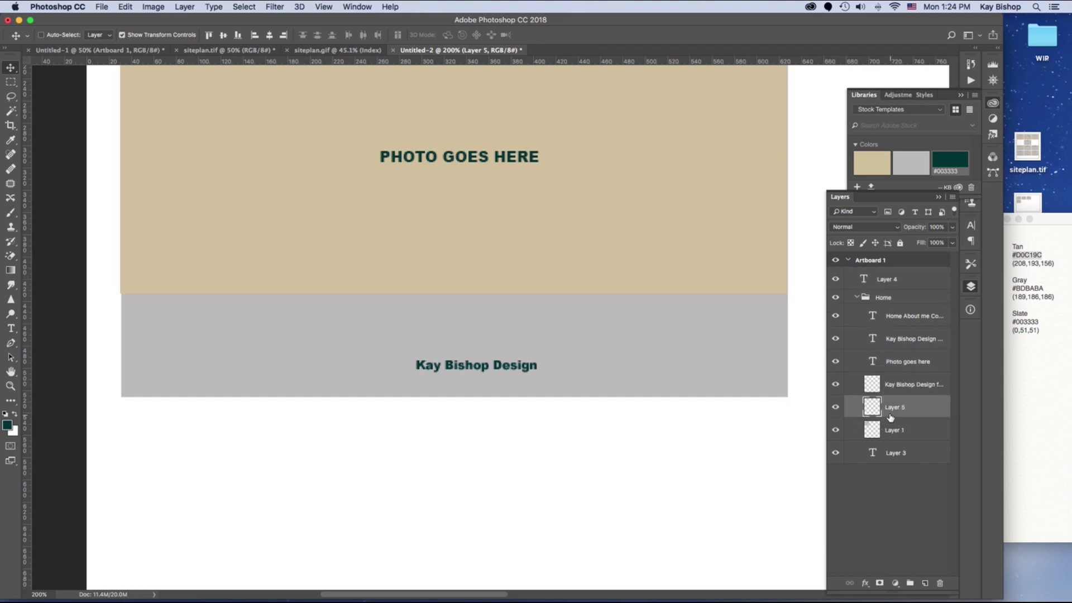
pyautogui.doubleClick(893, 407)
pyautogui.write('copyright')
pyautogui.press('Return')
# Add a 10 × 10 px copyright symbol custom shape to the copyright layer, just before the footer text.
pyautogui.click(11, 400)
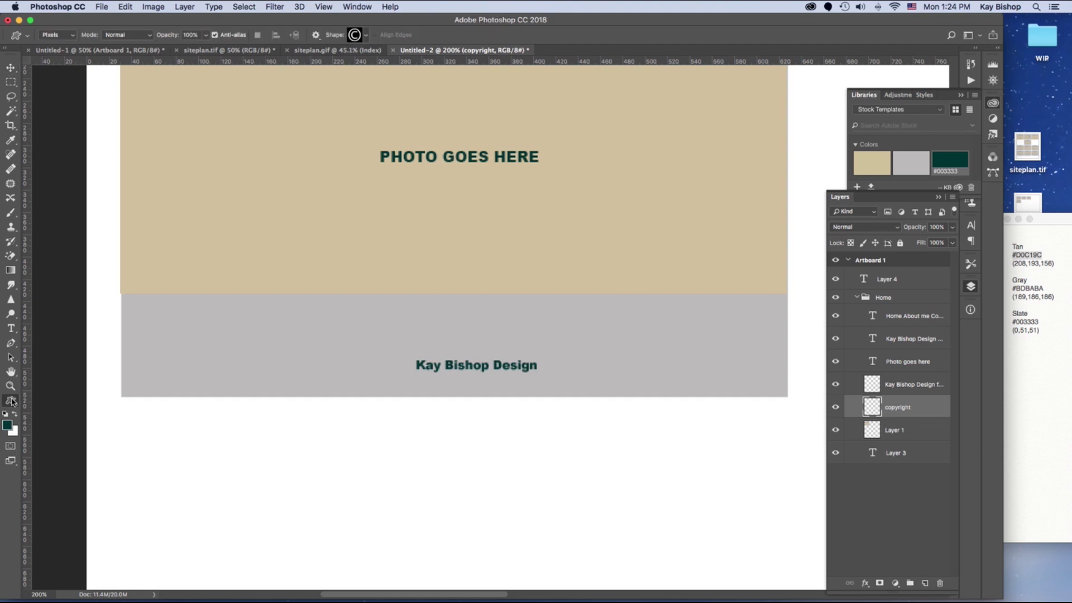
pyautogui.click(11, 402)
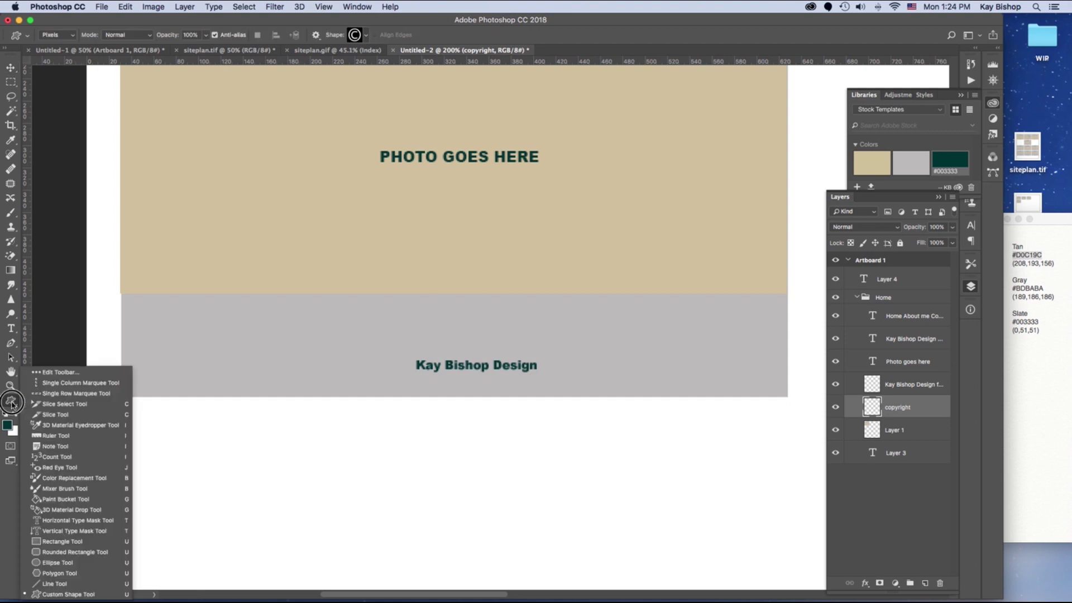
pyautogui.click(354, 34)
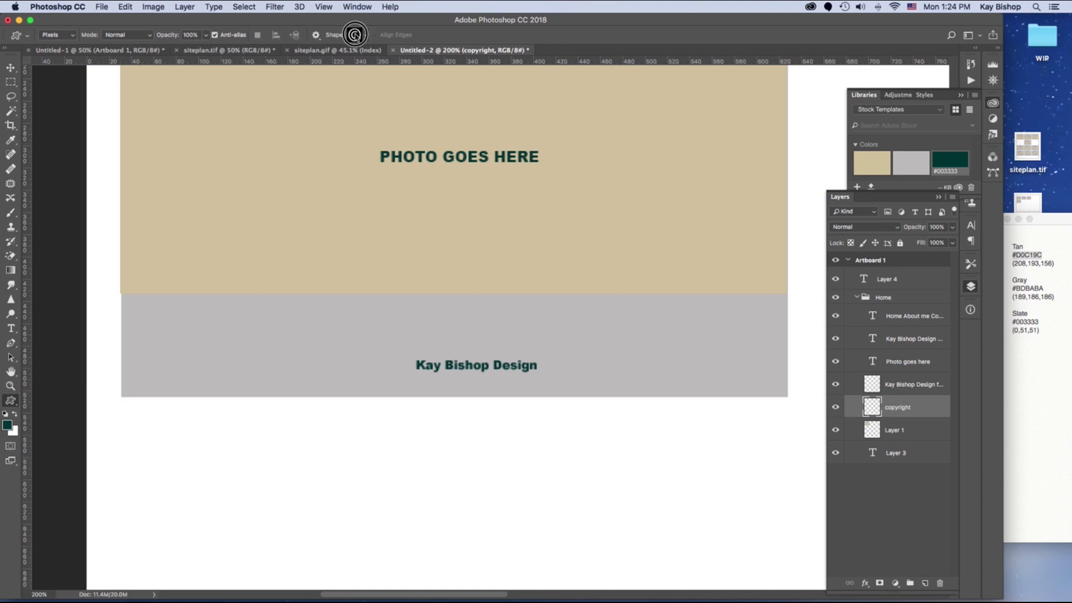
pyautogui.click(366, 36)
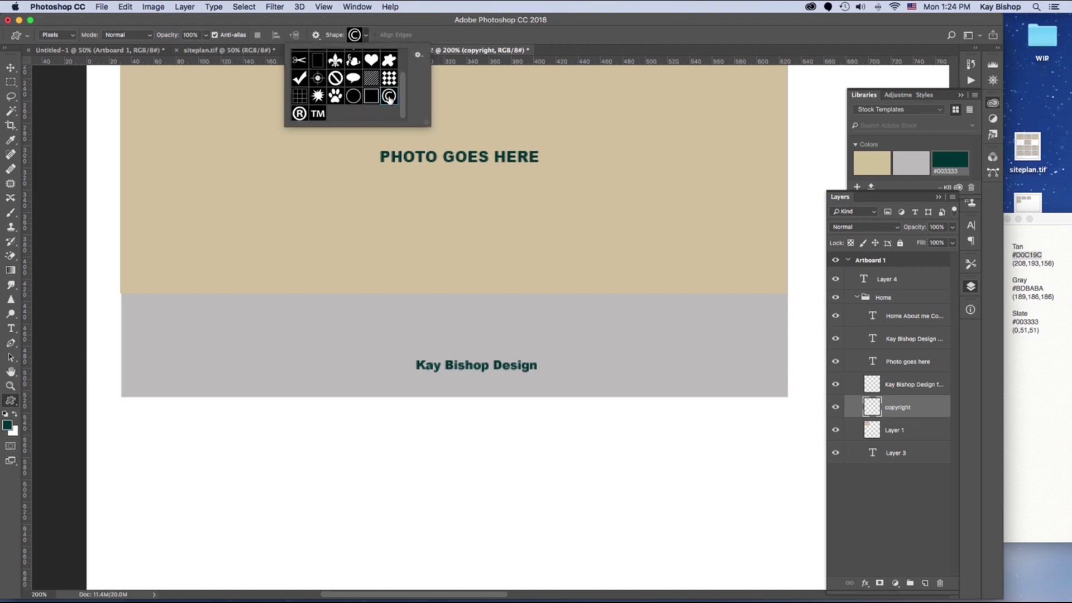
pyautogui.click(882, 410)
pyautogui.click(390, 367)
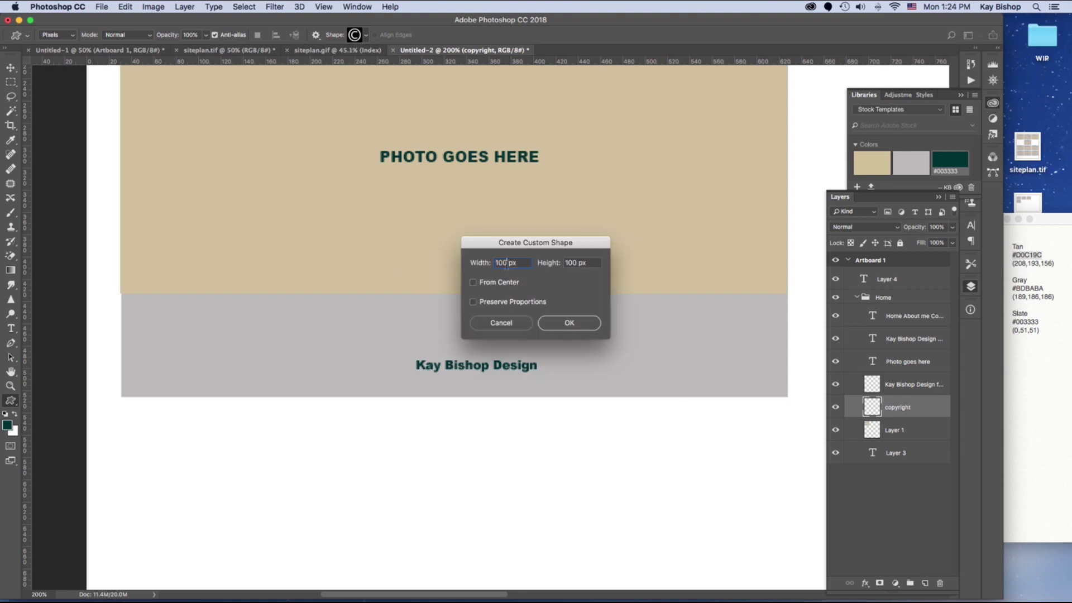
pyautogui.press('BackSpace')
pyautogui.write('10')
pyautogui.press('Tab')
pyautogui.write('10')
pyautogui.press('Return')
# Move the copyright symbol about 11 px right and 5 px up so it sits beside the footer text, and deselect its layer.
pyautogui.press('v')
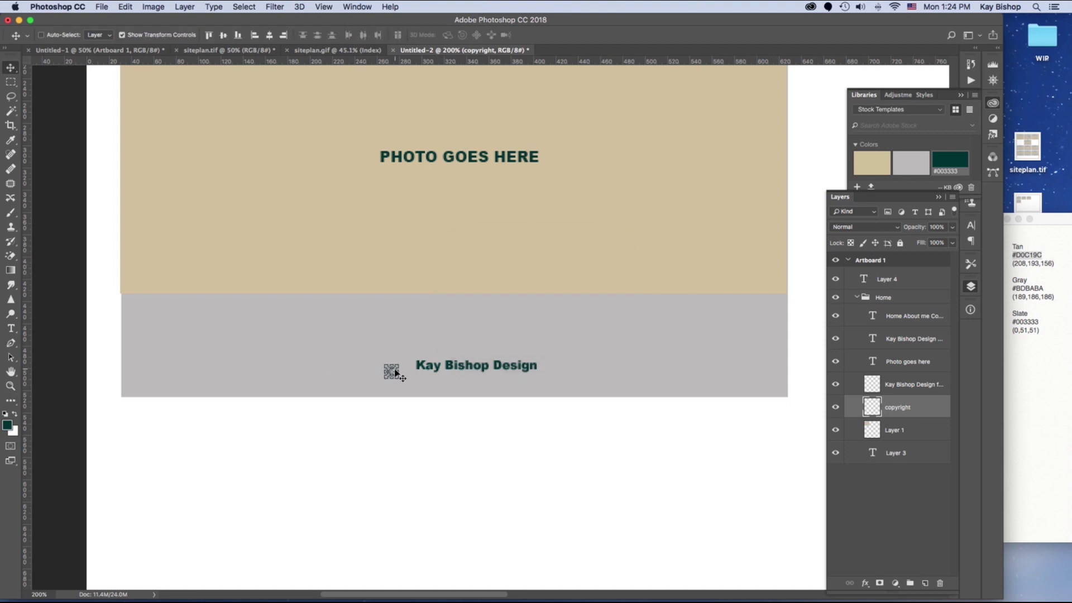
pyautogui.moveTo(393, 374); pyautogui.dragTo(405, 368)
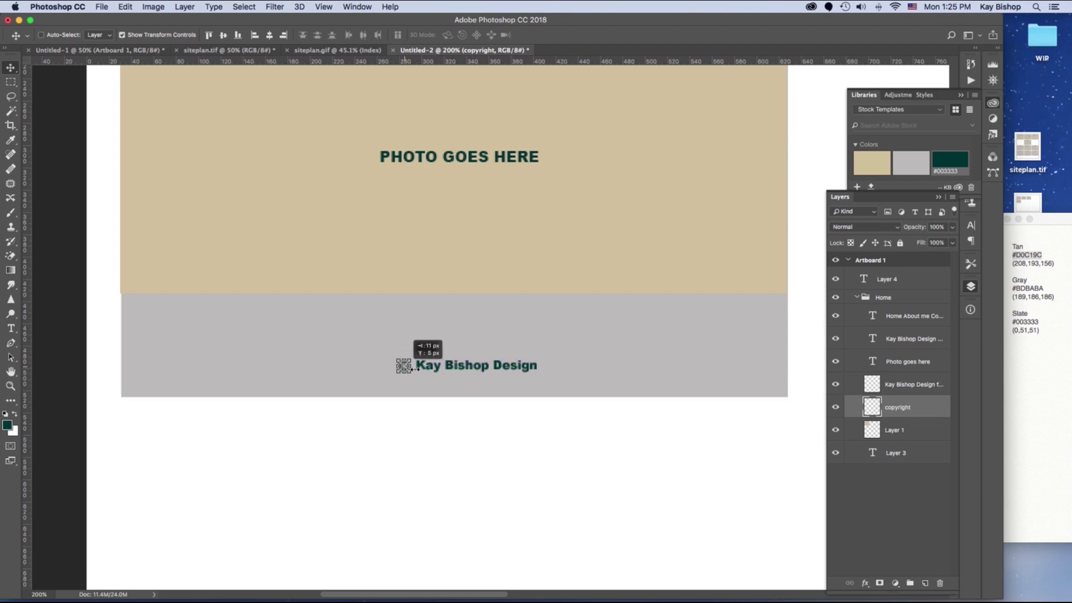
pyautogui.click(924, 515)
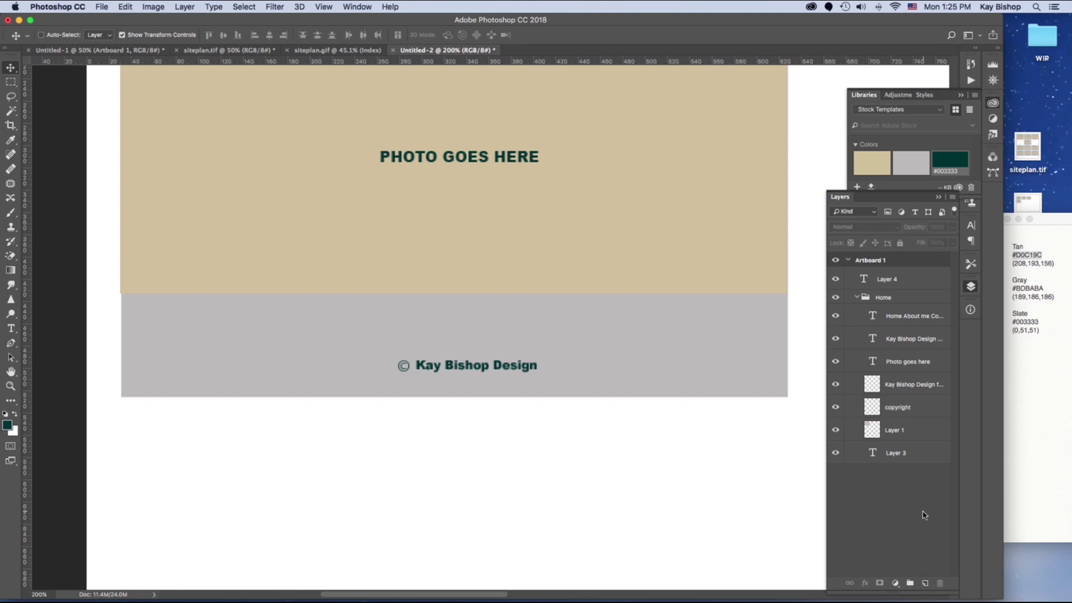
# Review the whole artboard and frame the complete Home mockup at 100% zoom.
pyautogui.press('super+minus')
pyautogui.press('super+minus')
pyautogui.press('super+minus')
pyautogui.press('super+minus')
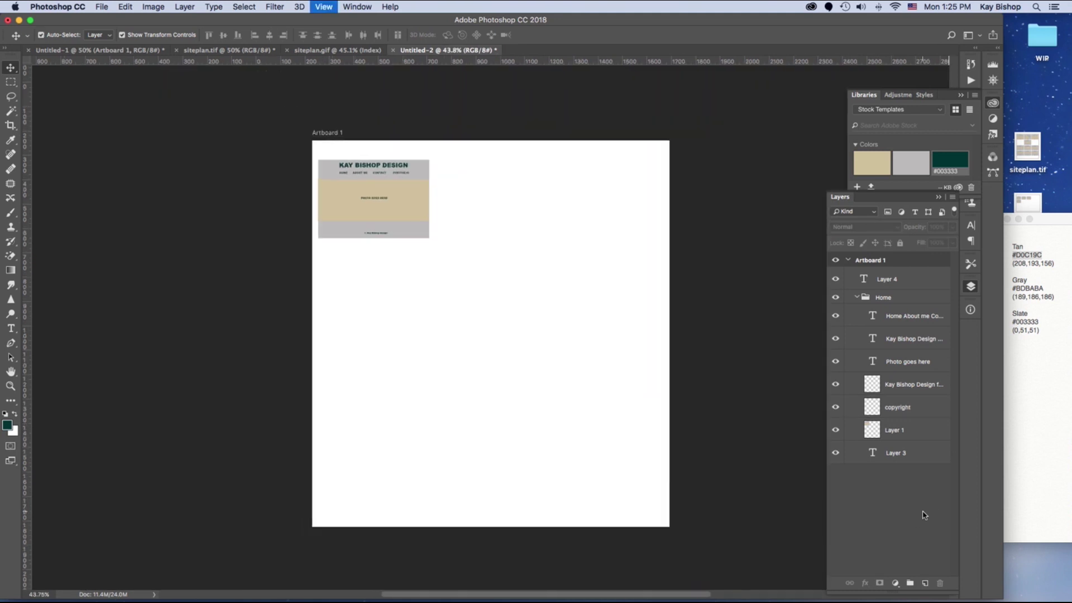
pyautogui.press('z')
pyautogui.click(391, 210)
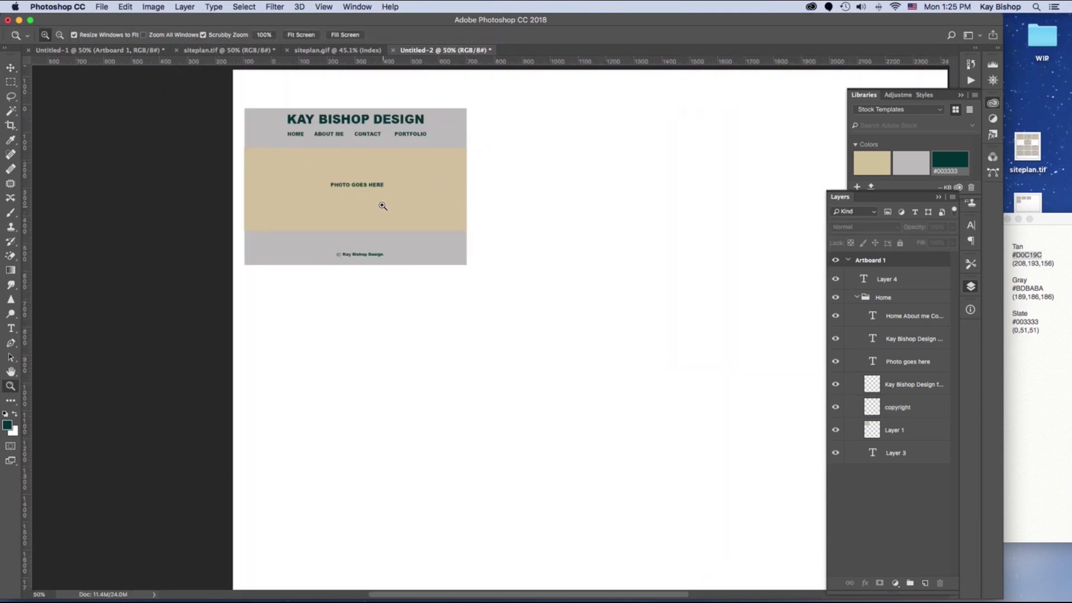
pyautogui.click(439, 199)
pyautogui.press('h')
pyautogui.moveTo(481, 211); pyautogui.dragTo(471, 333)
pyautogui.press('super+r')
pyautogui.press('v')
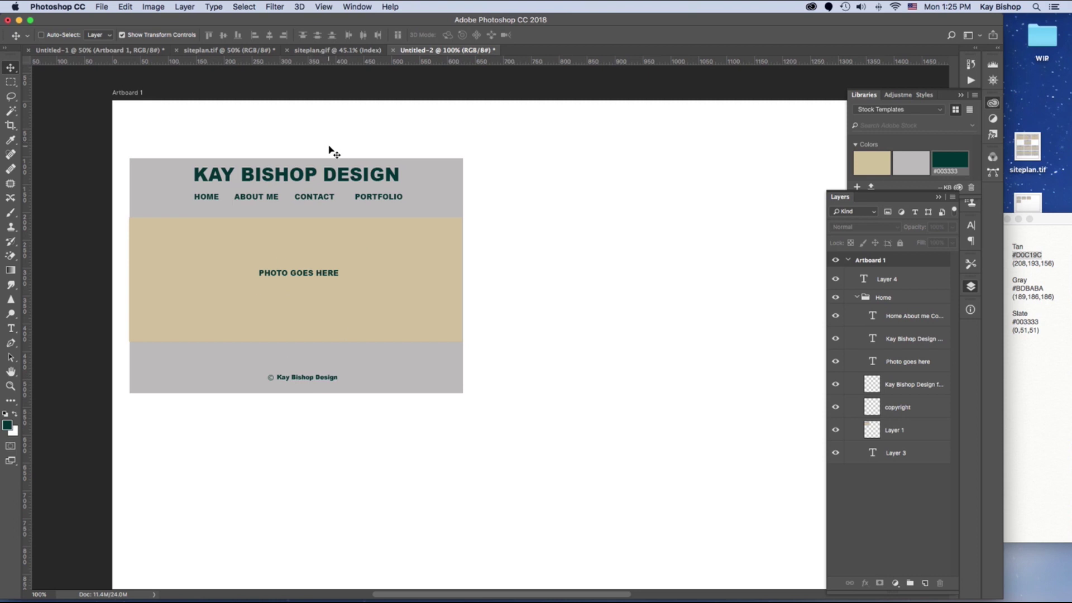
# Remove the empty Layer 4 above the Home group and duplicate the Home group as "About" on Artboard 1.
pyautogui.click(869, 298)
pyautogui.click(857, 275)
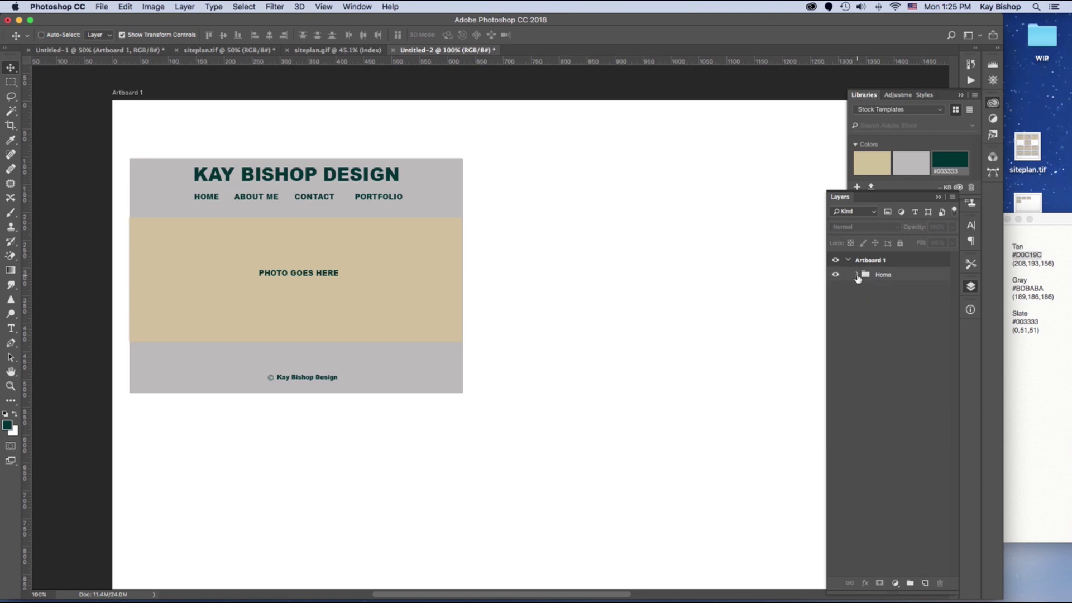
pyautogui.click(890, 276)
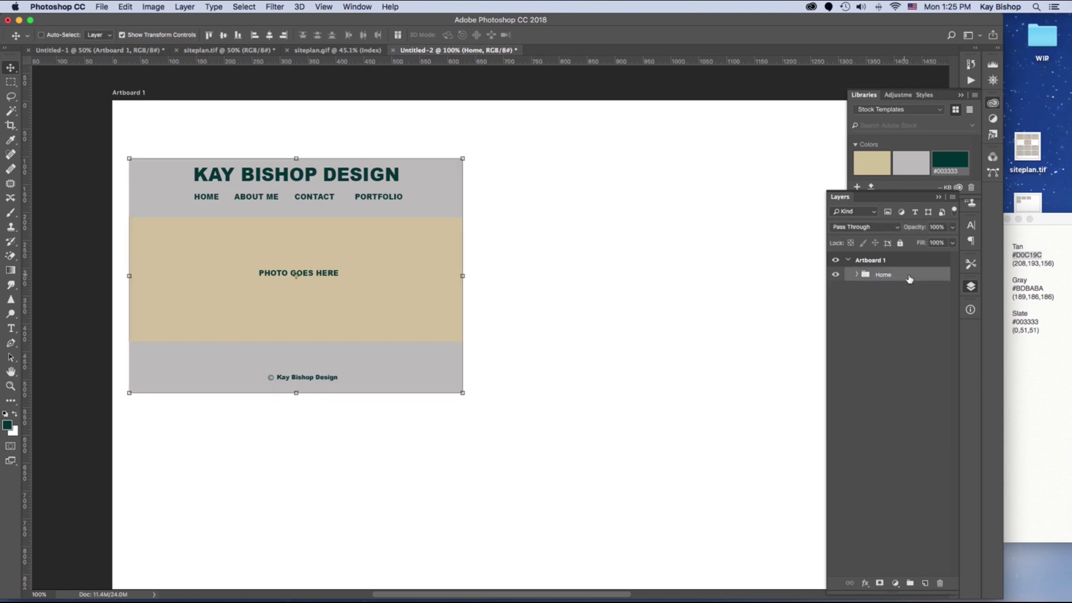
pyautogui.click(953, 199)
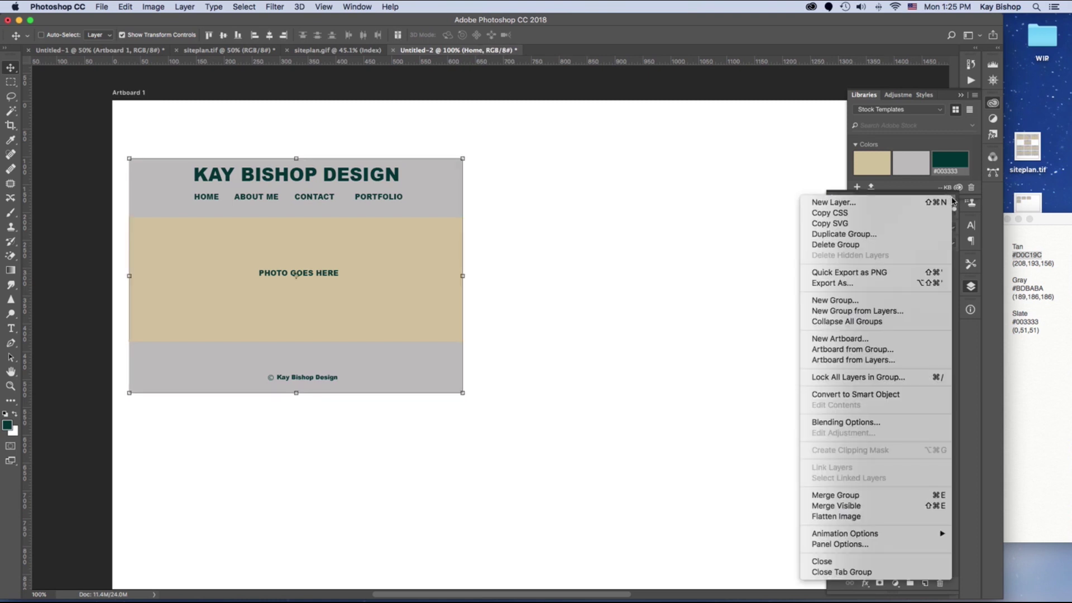
pyautogui.click(899, 234)
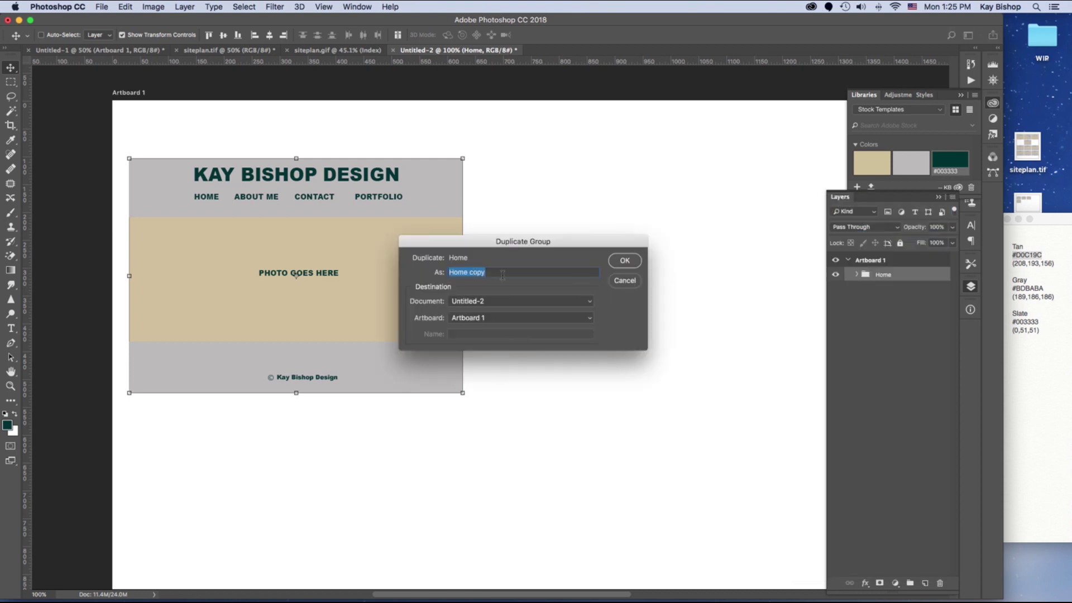
pyautogui.write('About')
pyautogui.press('Return')
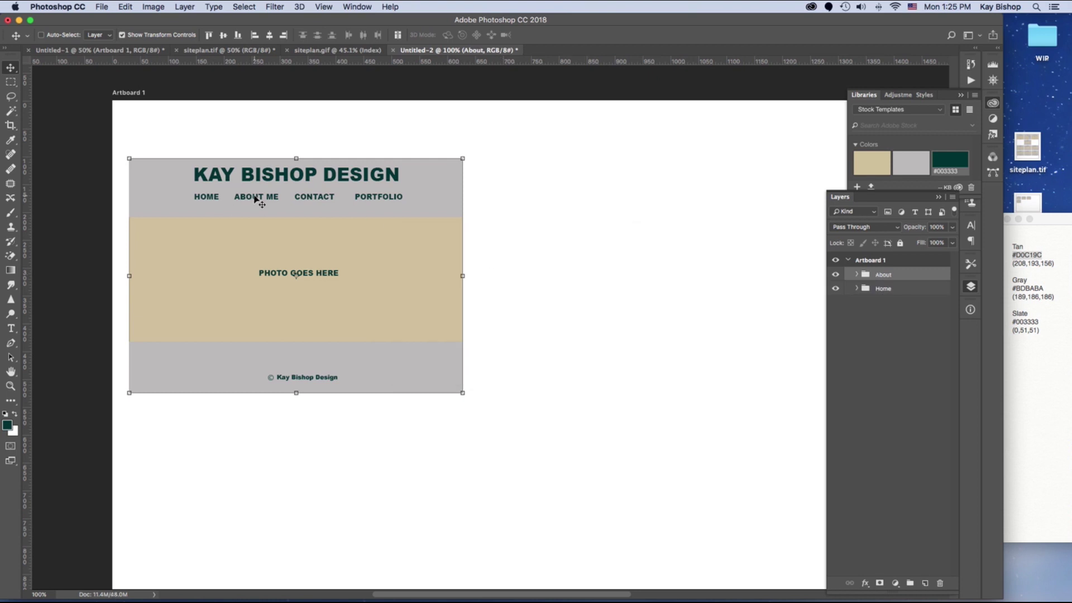
# Color the word HOME white in the Home group's menu text.
pyautogui.click(856, 288)
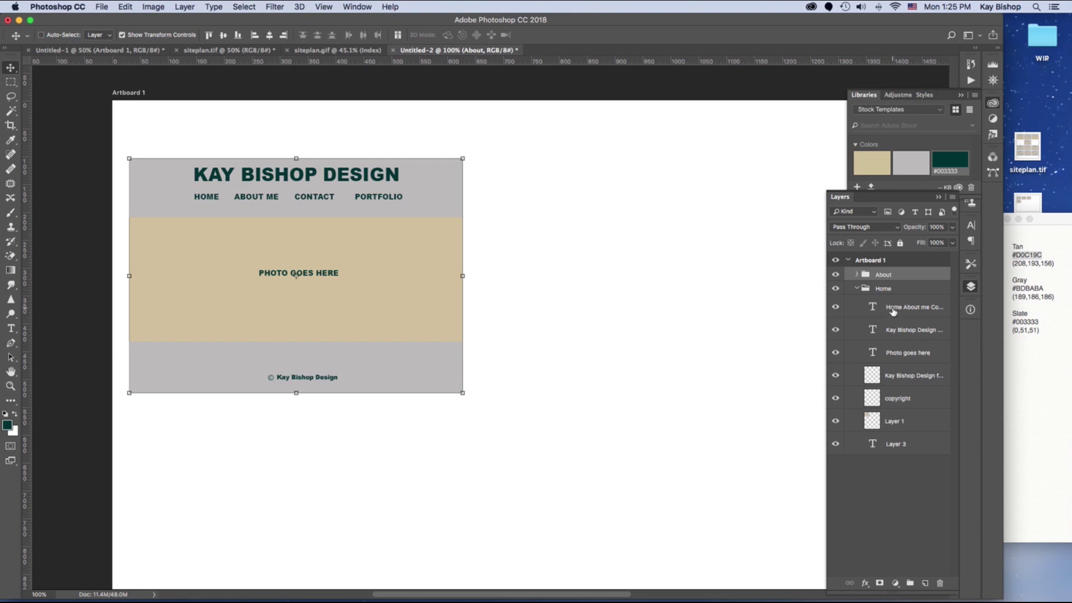
pyautogui.click(893, 311)
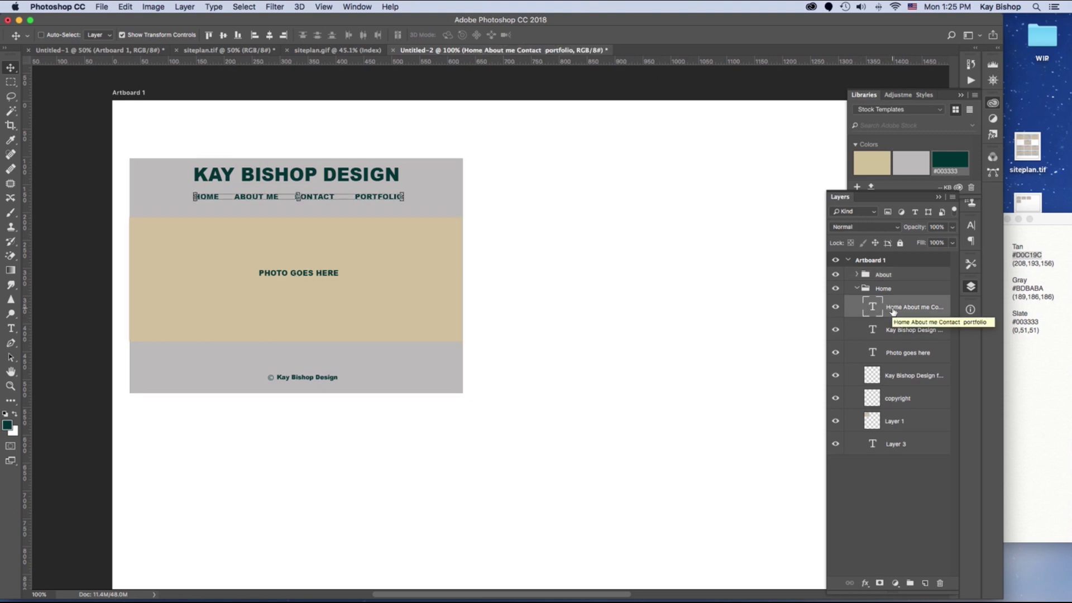
pyautogui.doubleClick(880, 310)
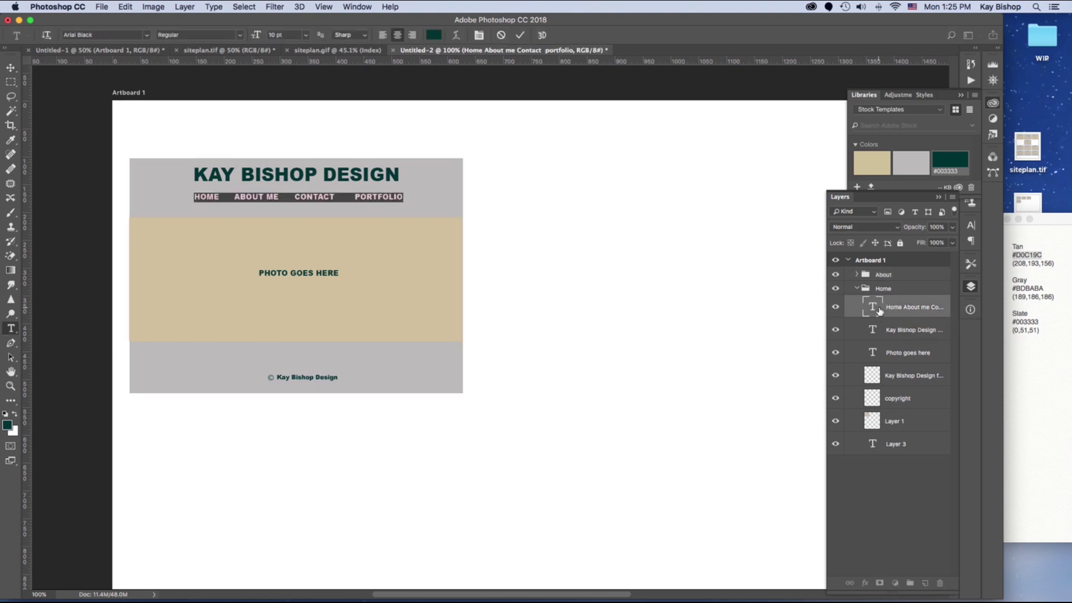
pyautogui.doubleClick(208, 196)
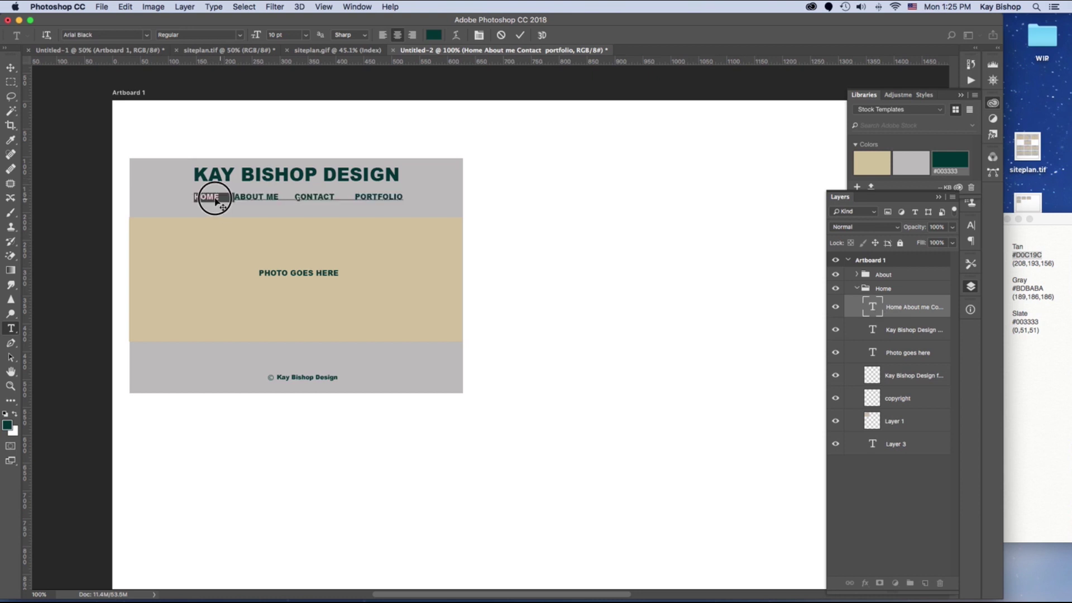
pyautogui.click(15, 413)
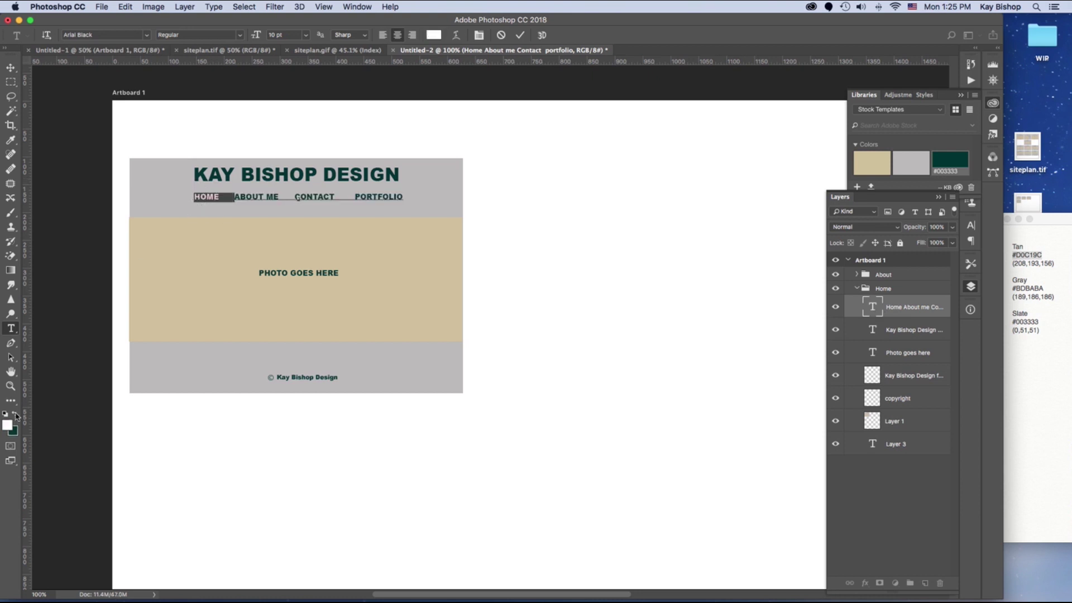
pyautogui.click(13, 424)
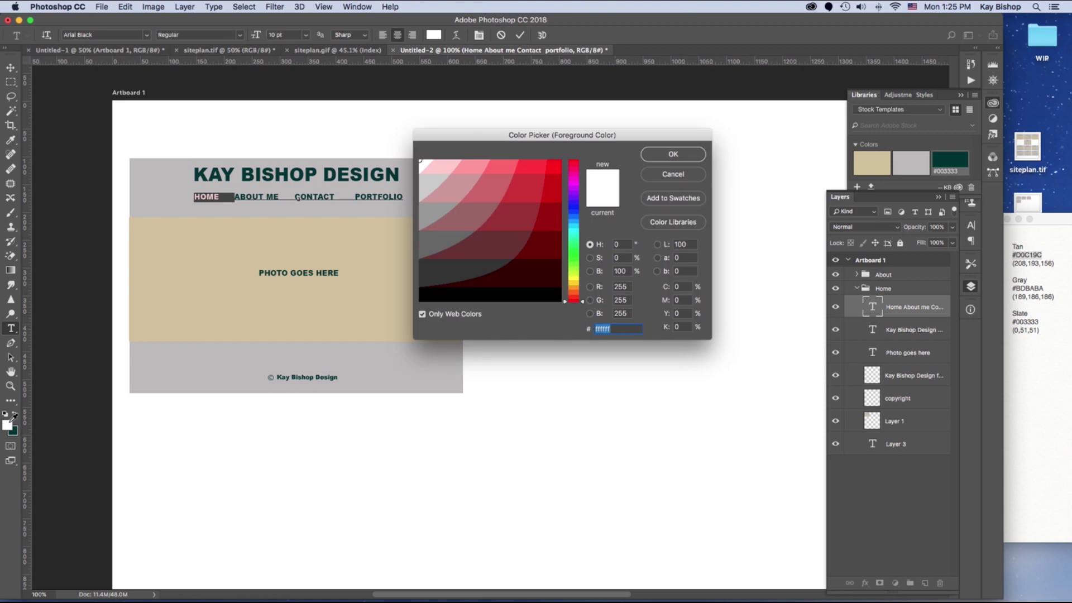
pyautogui.click(669, 155)
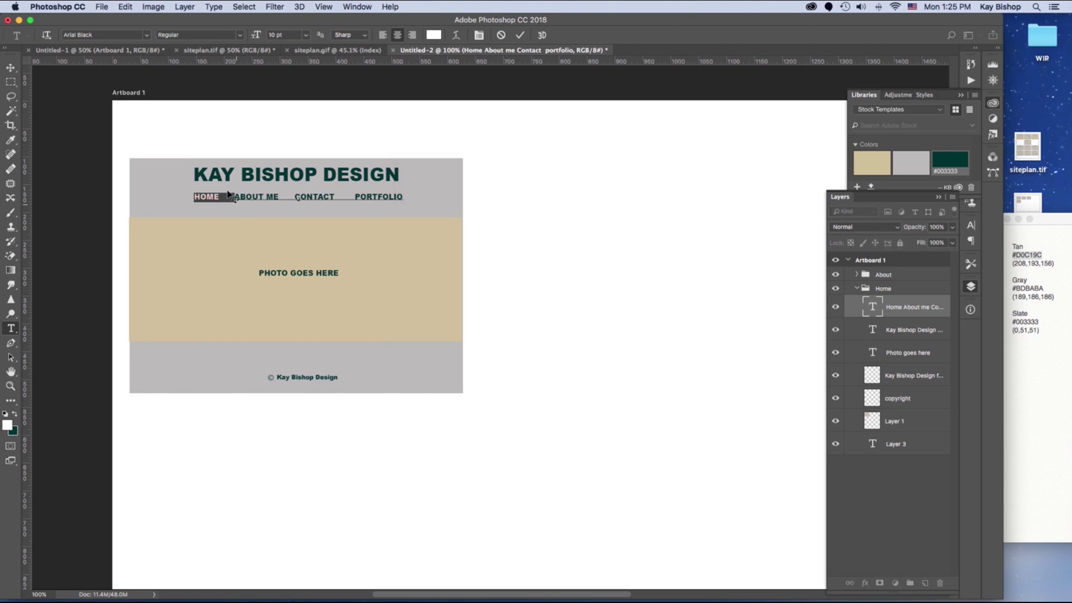
pyautogui.click(10, 67)
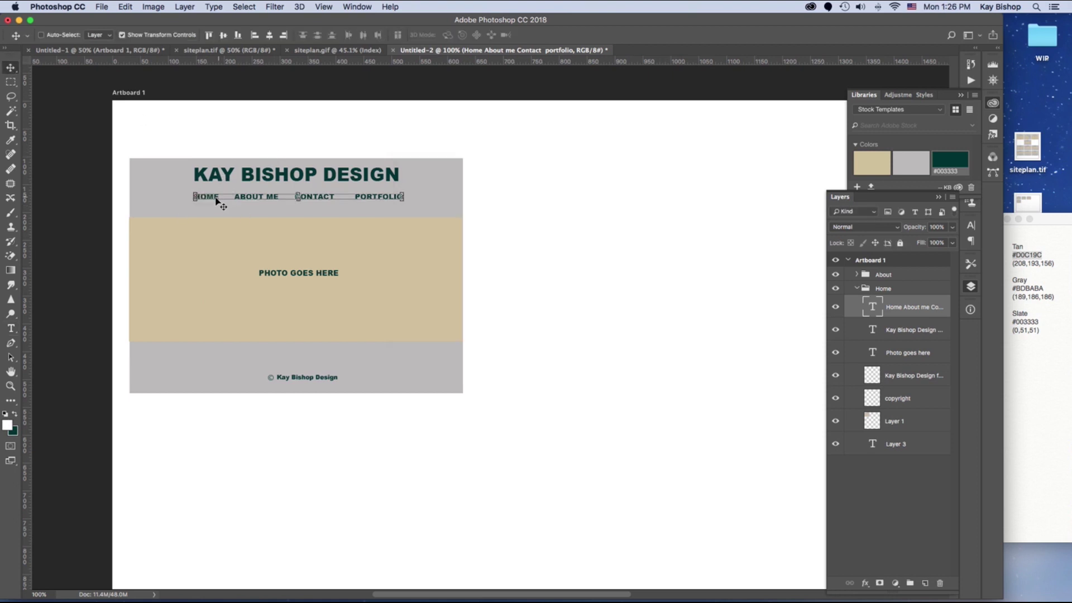
# Color the word HOME white in the About group's menu text.
pyautogui.press('t')
pyautogui.moveTo(215, 198); pyautogui.dragTo(181, 196)
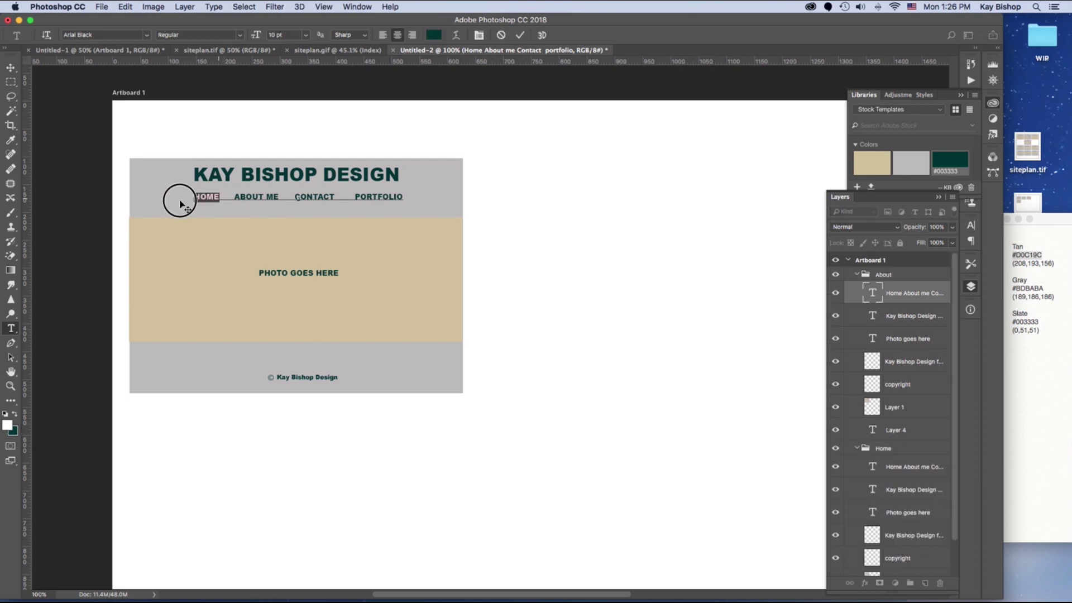
pyautogui.click(9, 427)
pyautogui.click(673, 152)
pyautogui.click(664, 161)
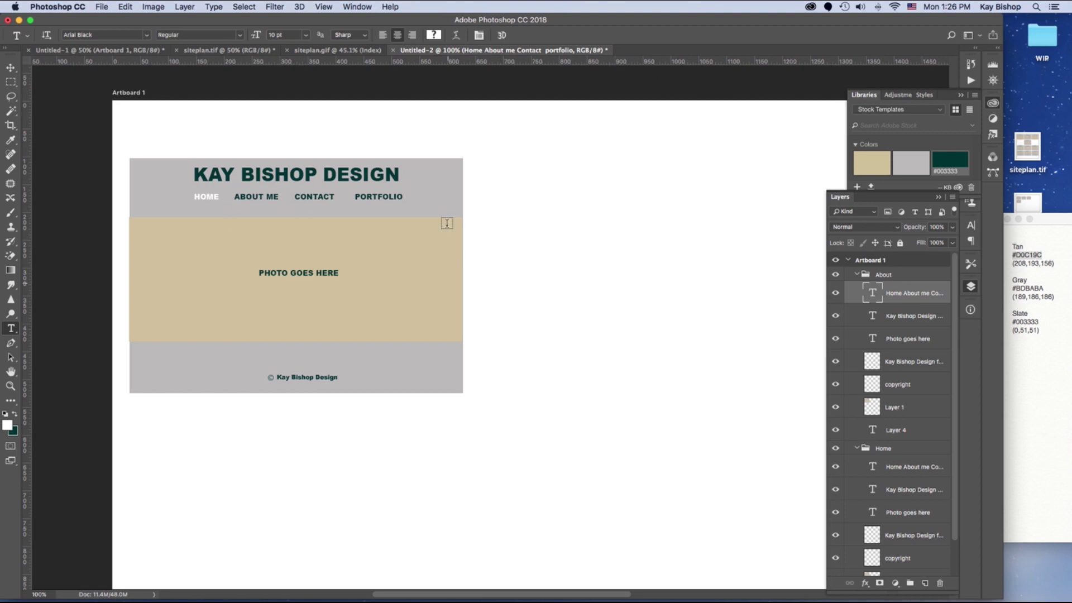
# Move the About group horizontally to the right of the Home mockup and collapse only the Home group's layers.
pyautogui.press('v')
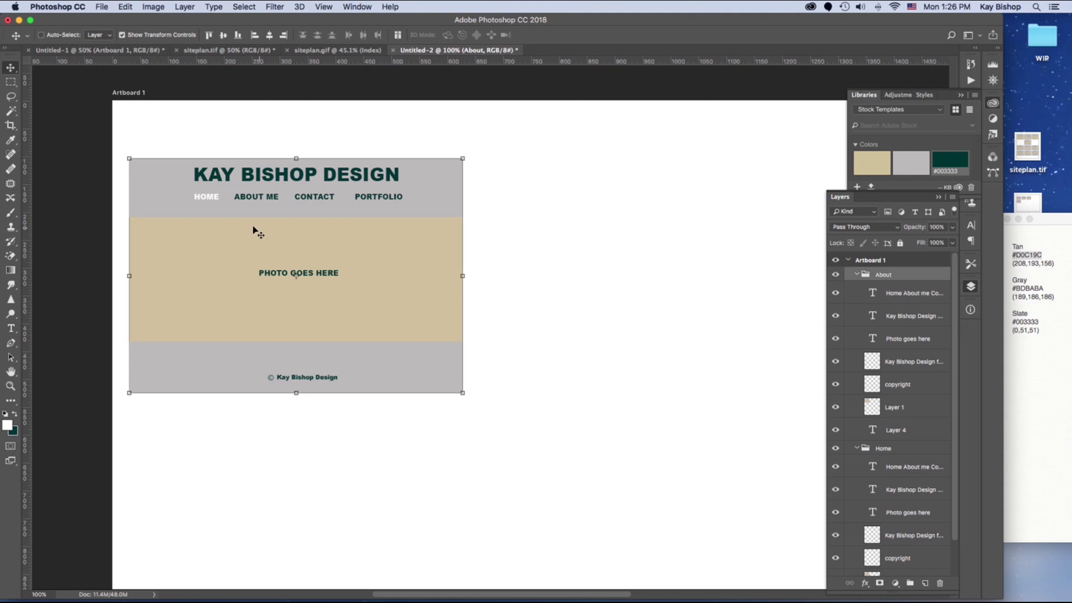
pyautogui.moveTo(162, 212); pyautogui.dragTo(517, 212)
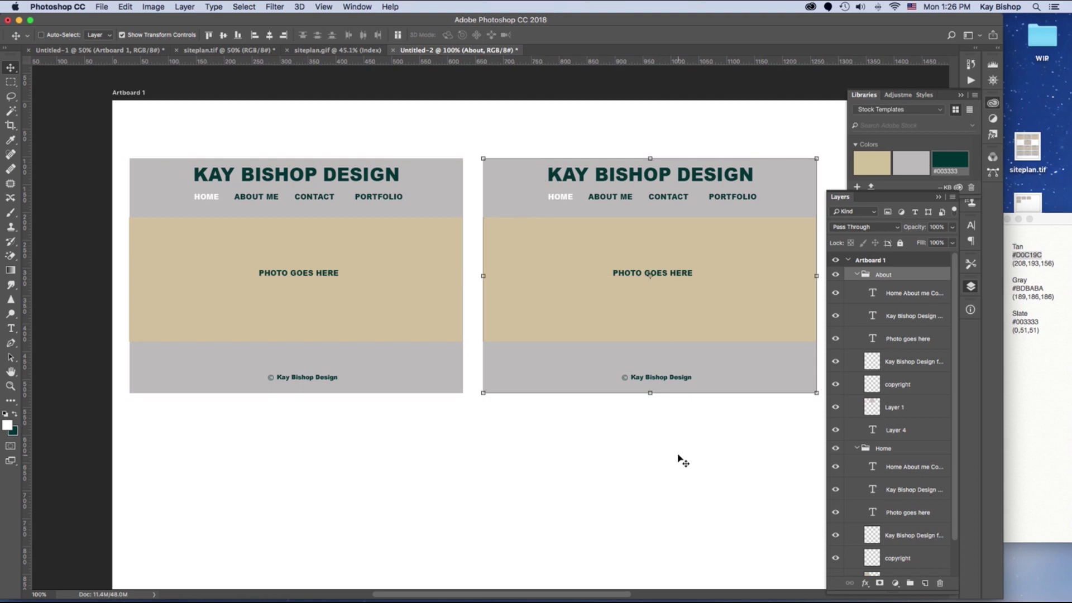
pyautogui.click(857, 274)
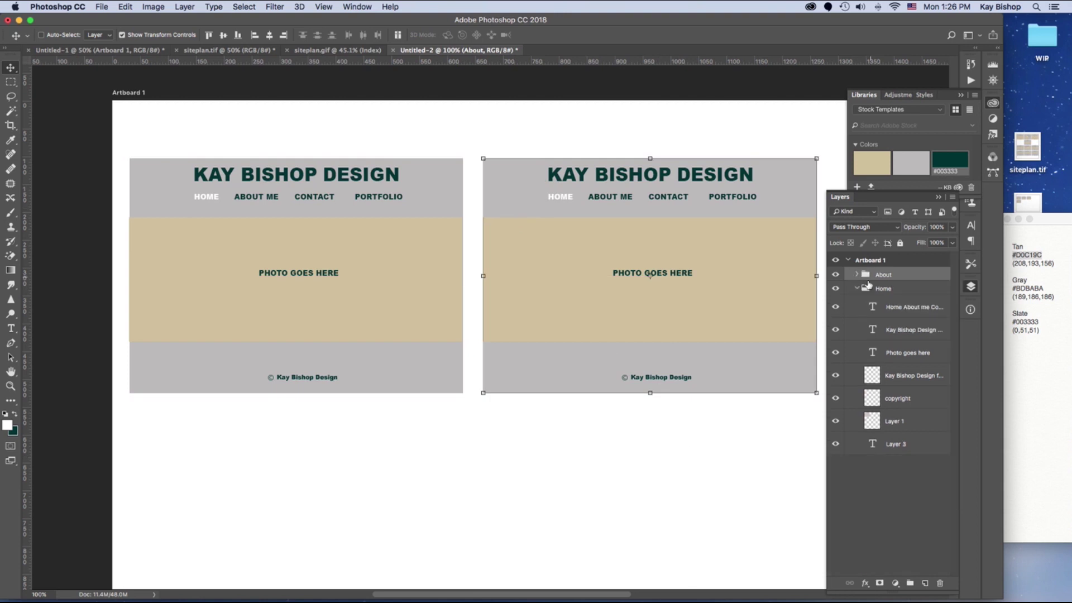
pyautogui.click(857, 289)
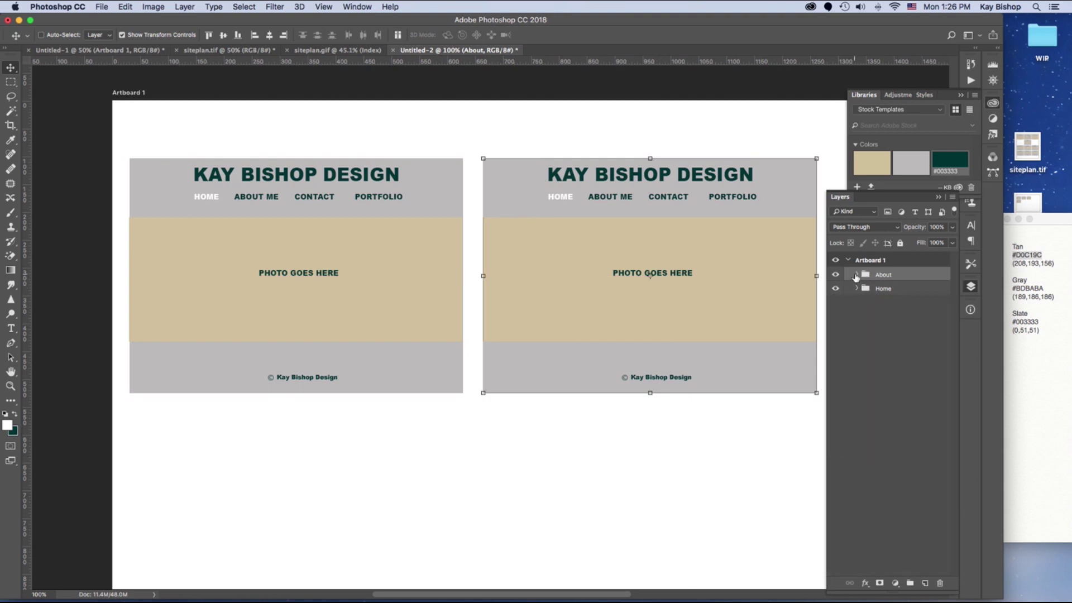
pyautogui.click(856, 275)
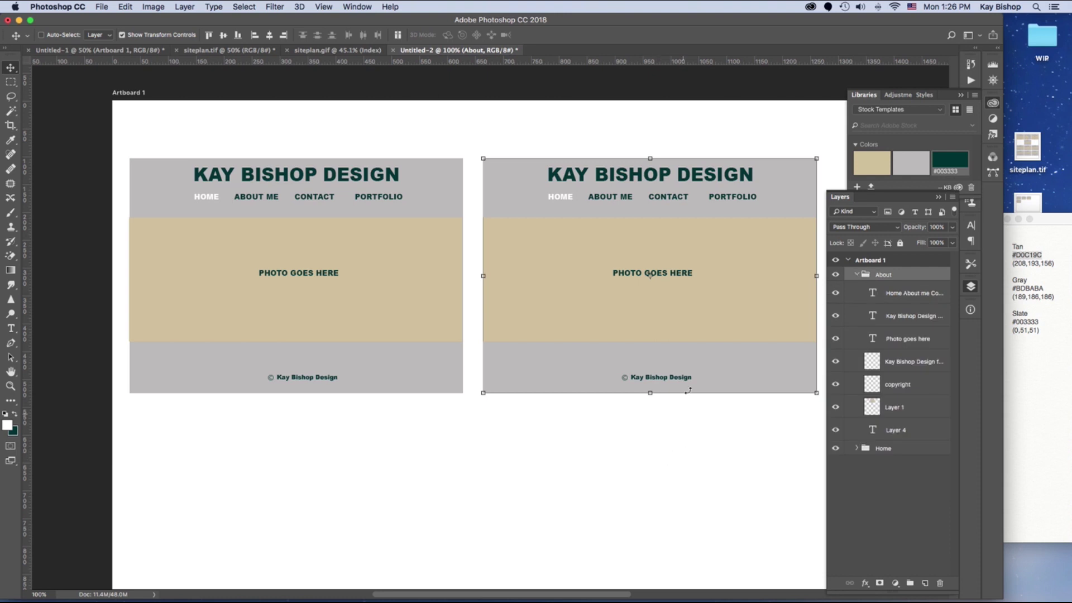
pyautogui.press('h')
pyautogui.moveTo(586, 291); pyautogui.dragTo(495, 290)
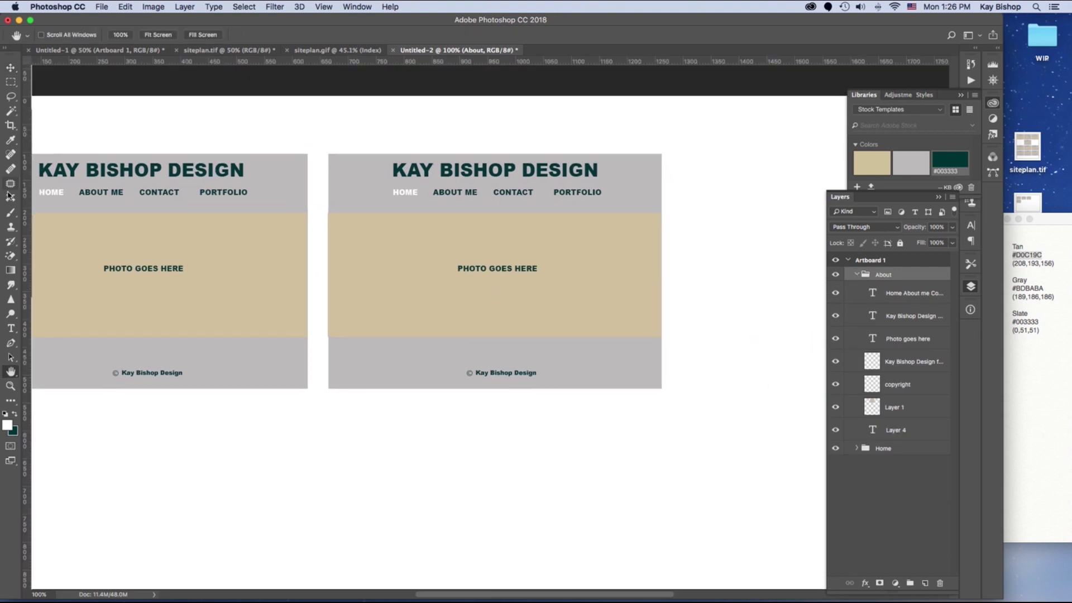
# Color the word HOME slate in the About group's menu text.
pyautogui.click(905, 294)
pyautogui.doubleClick(900, 295)
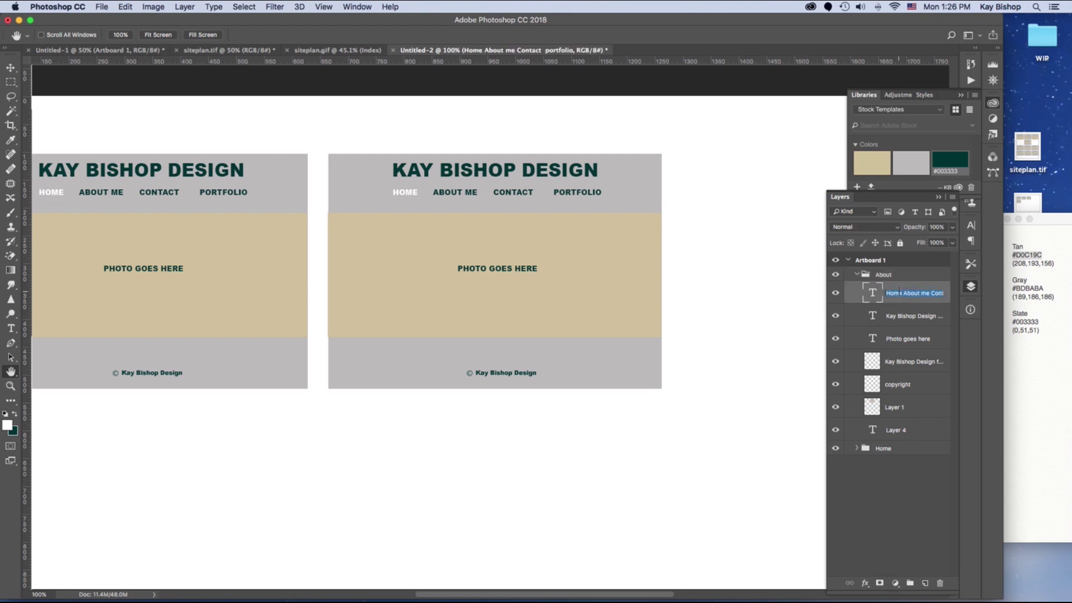
pyautogui.doubleClick(872, 293)
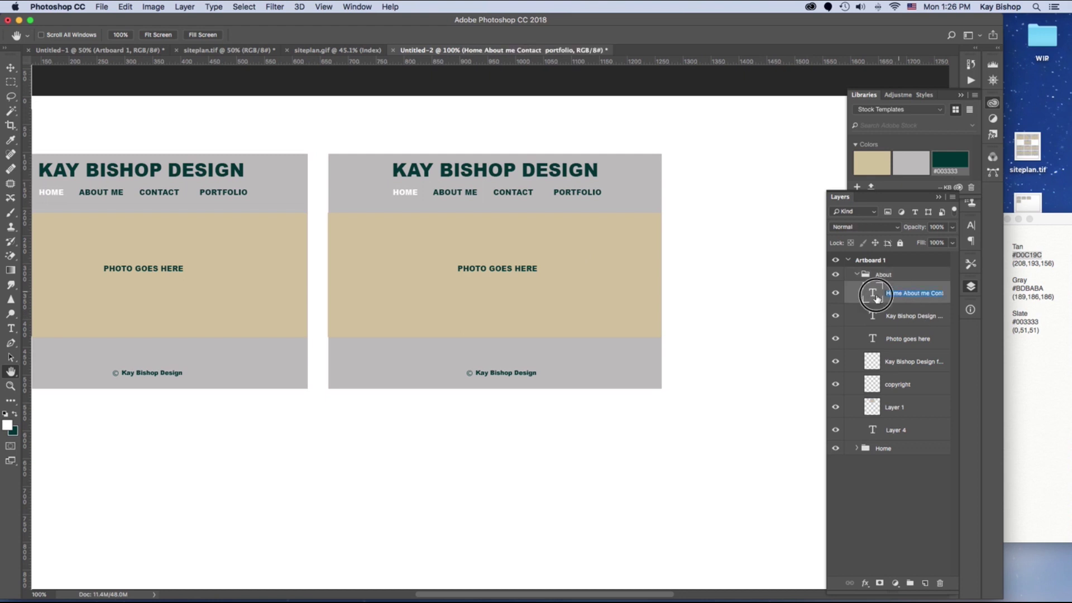
pyautogui.click(413, 193)
pyautogui.moveTo(418, 192); pyautogui.dragTo(391, 192)
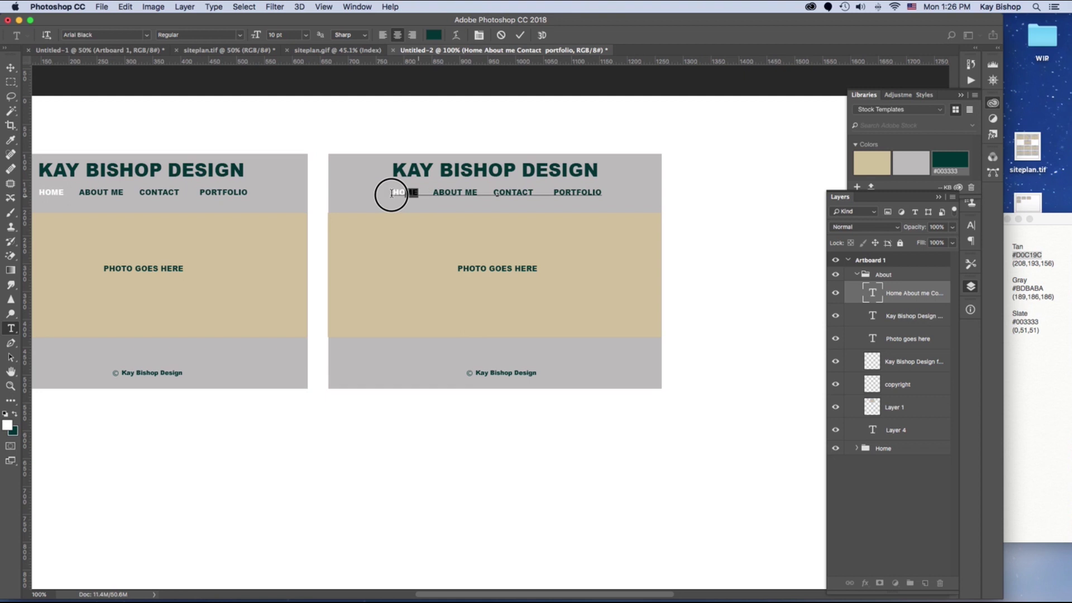
pyautogui.click(12, 416)
pyautogui.click(7, 426)
pyautogui.click(673, 155)
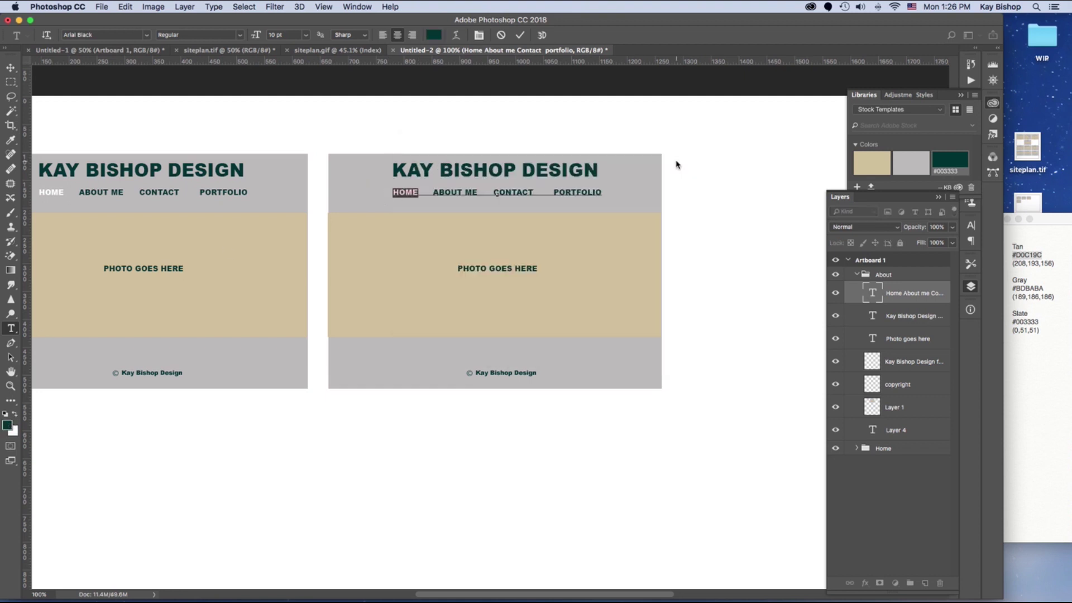
# Color the words ABOUT ME white in the About group's menu text and commit the text edit.
pyautogui.moveTo(430, 194); pyautogui.dragTo(479, 192)
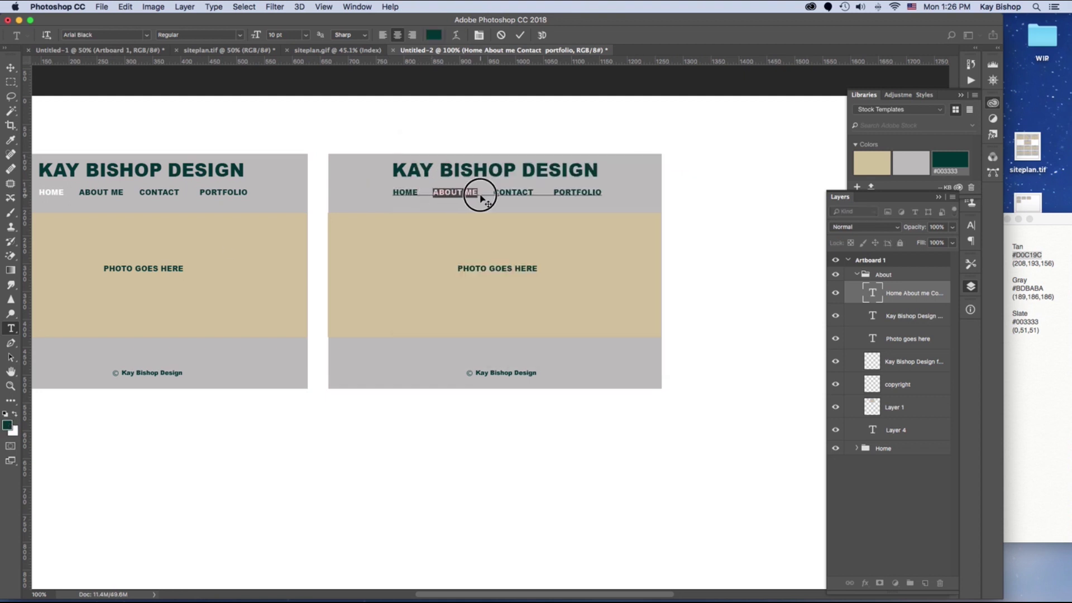
pyautogui.click(14, 415)
pyautogui.click(8, 426)
pyautogui.click(673, 154)
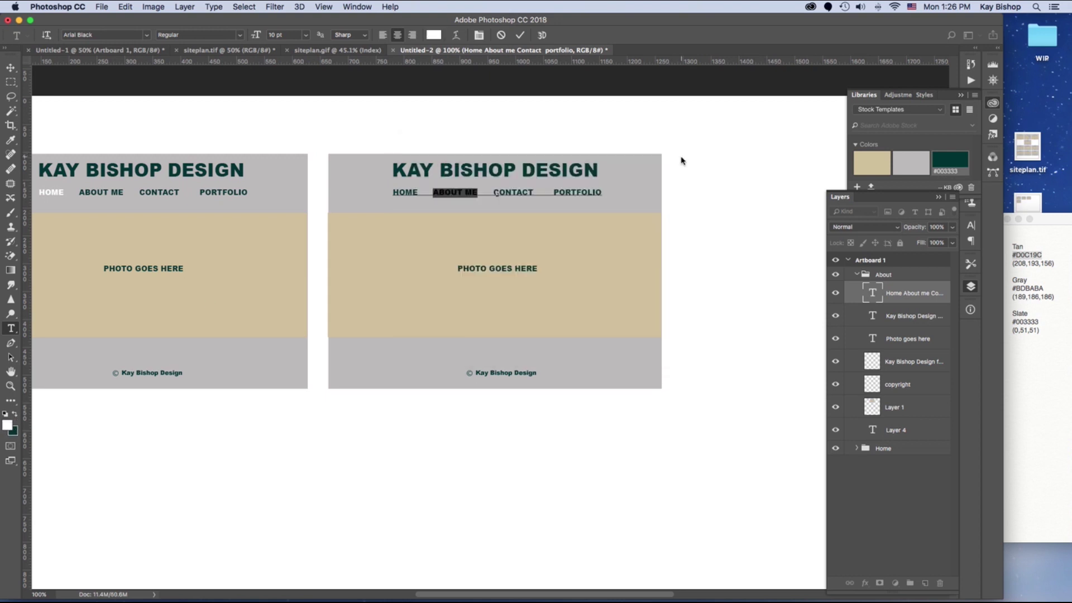
pyautogui.hotkey('ctrl', 'Return')
pyautogui.press('h')
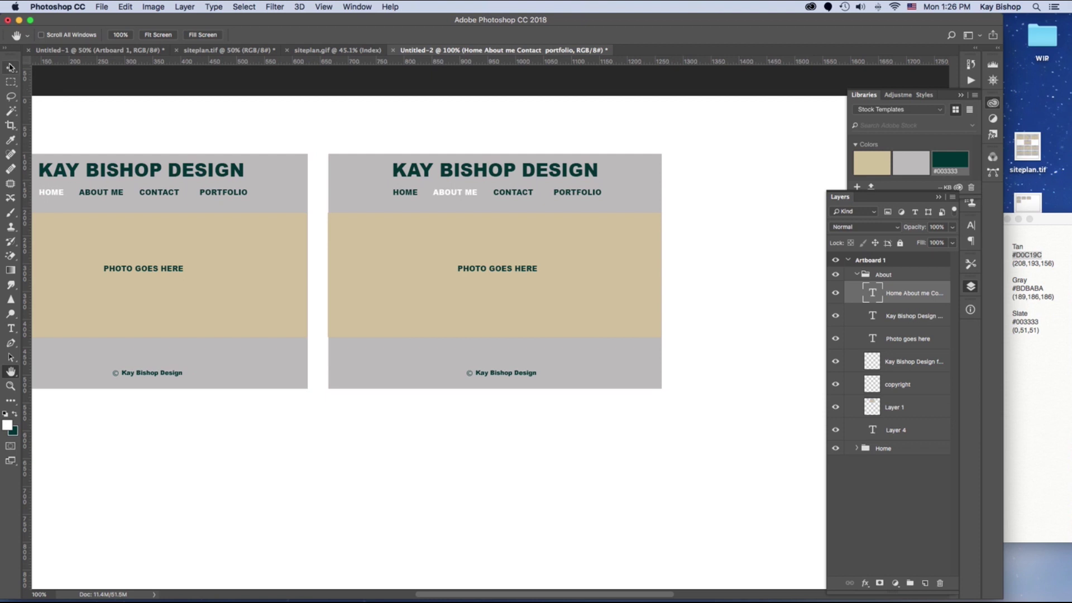
# Select Layer 1, the page background in the About group, with the Move tool.
pyautogui.click(11, 67)
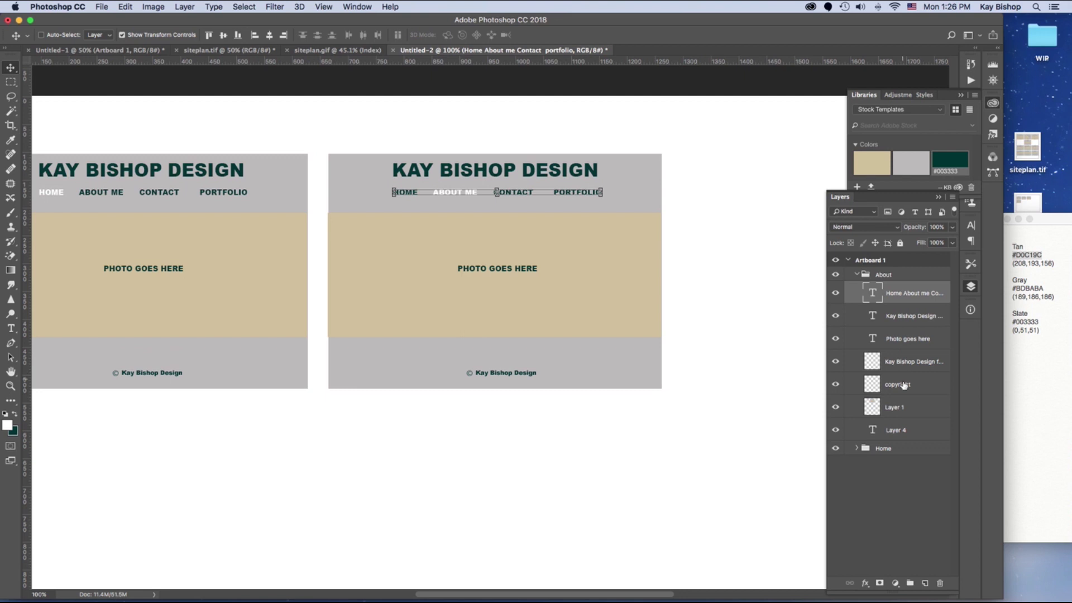
pyautogui.click(909, 409)
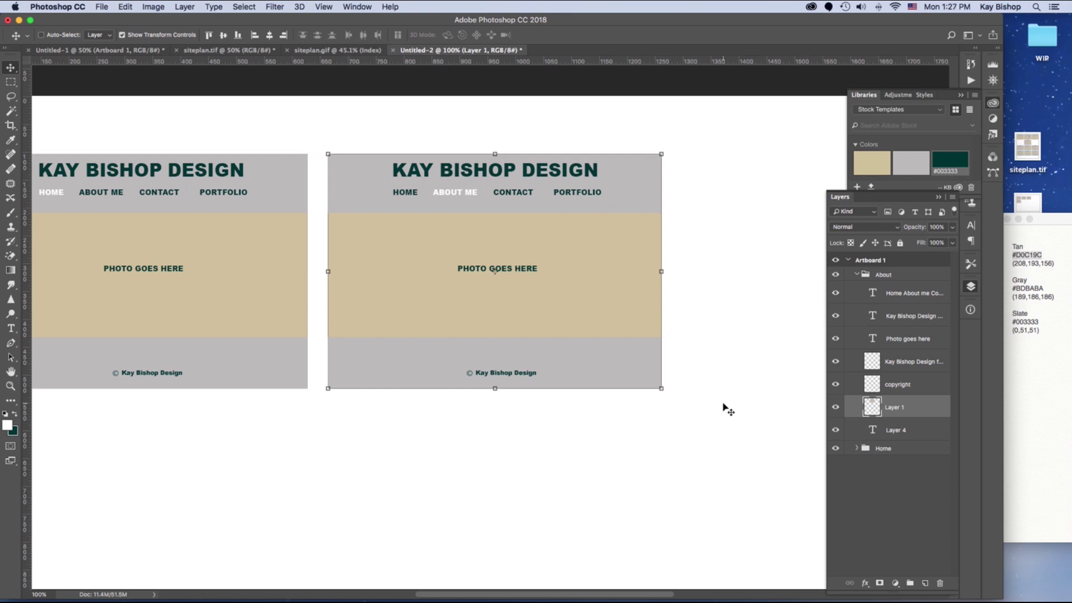
pyautogui.press('super+minus')
pyautogui.press('super+0')
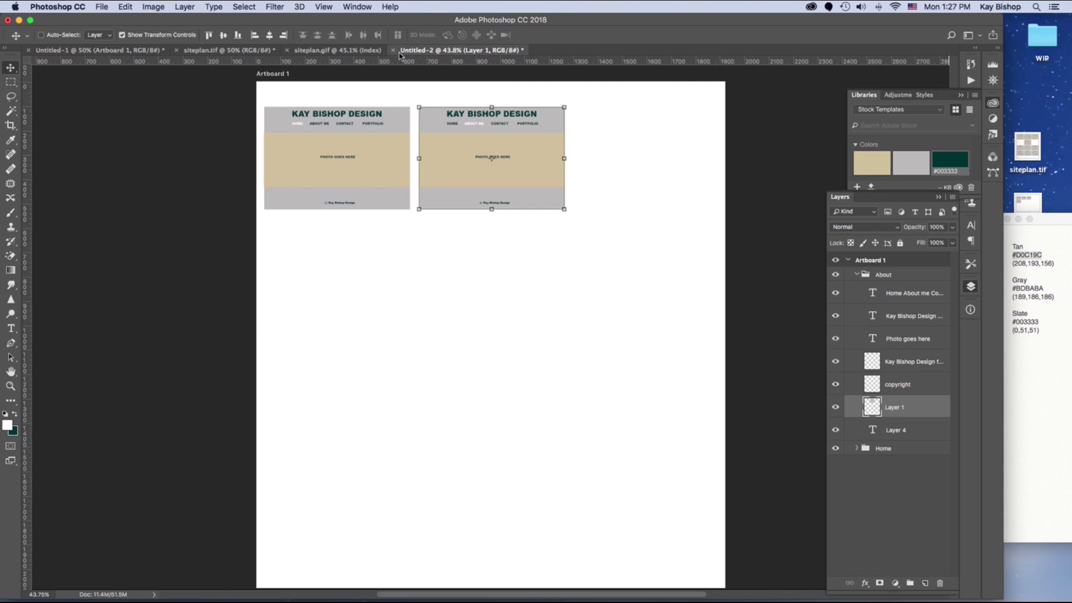
# Examine the About Me and Contact page layouts in siteplan.gif, including the photo area, introduction text and contact form area.
pyautogui.click(336, 51)
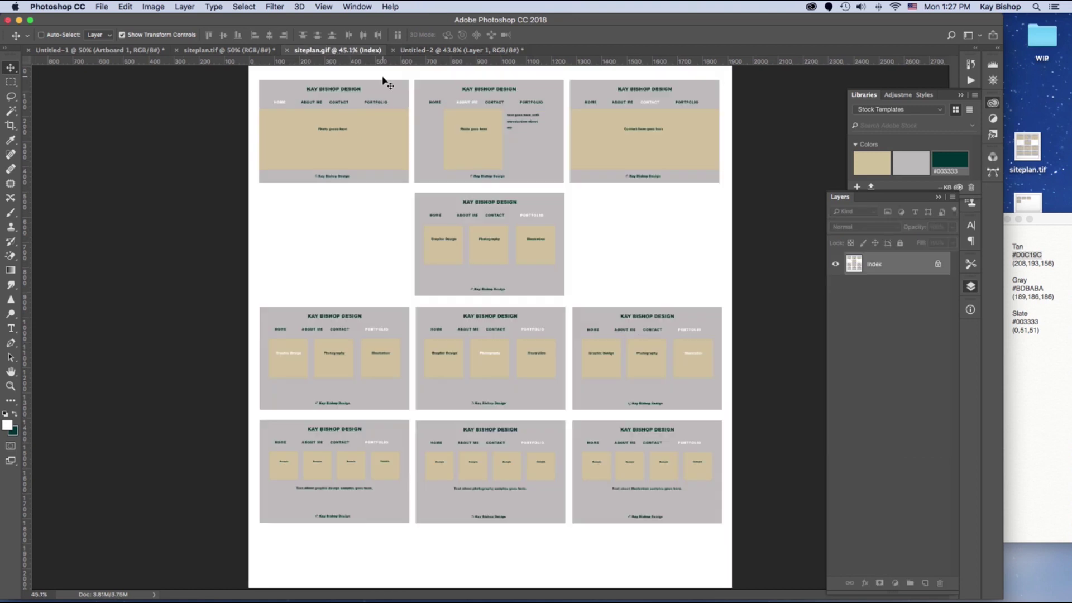
pyautogui.press('z')
pyautogui.moveTo(231, 70); pyautogui.dragTo(467, 179)
pyautogui.click(498, 197)
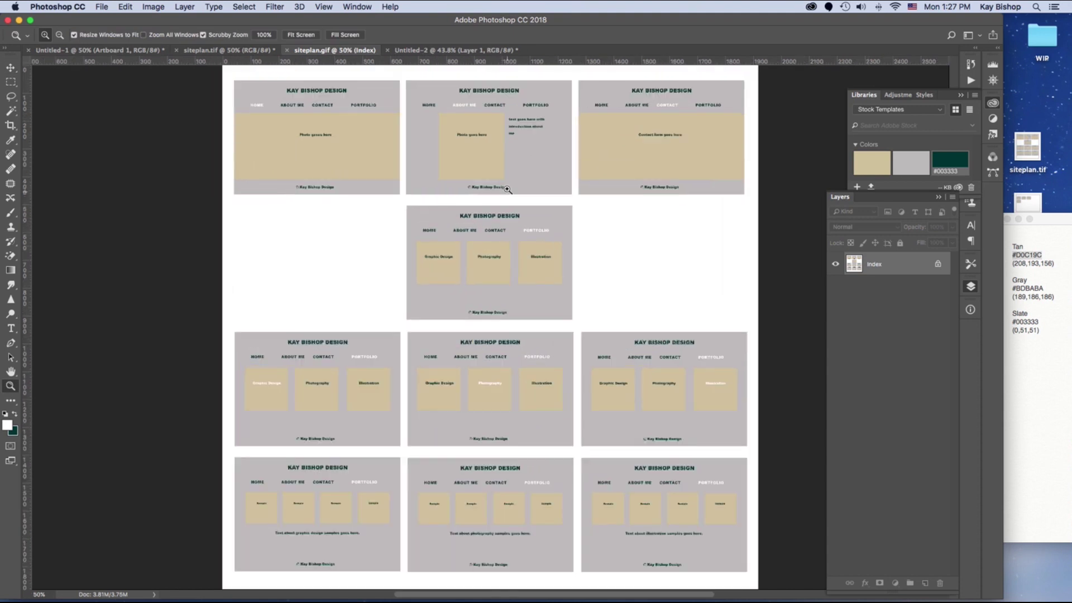
pyautogui.click(509, 187)
pyautogui.press('h')
pyautogui.moveTo(502, 201); pyautogui.dragTo(491, 258)
pyautogui.hotkey('ctrl', 'r')
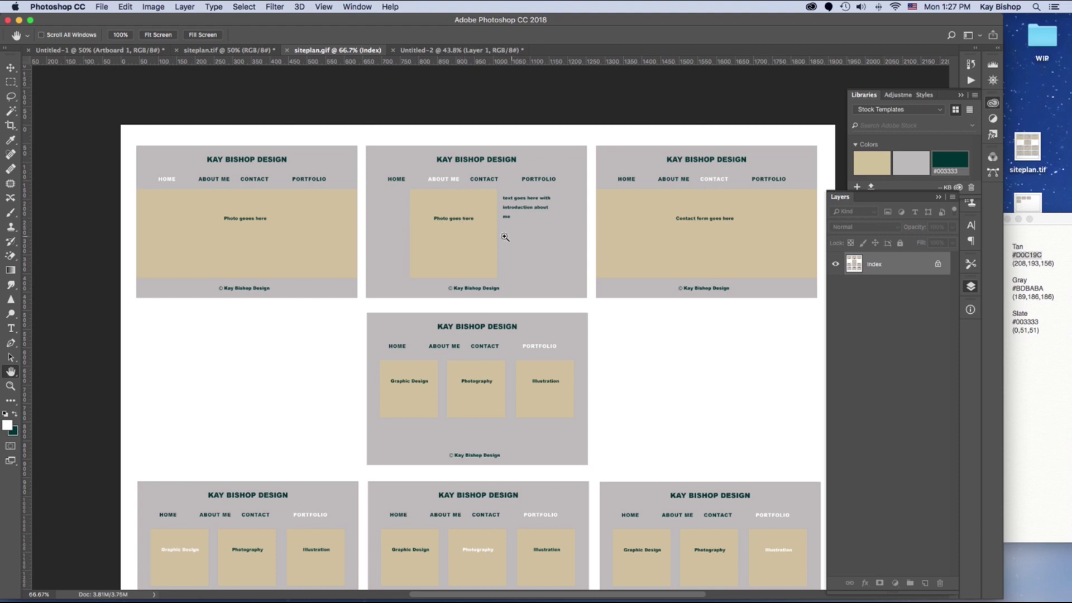
pyautogui.keyDown('ctrl'); pyautogui.click(465, 224); pyautogui.keyUp('ctrl')
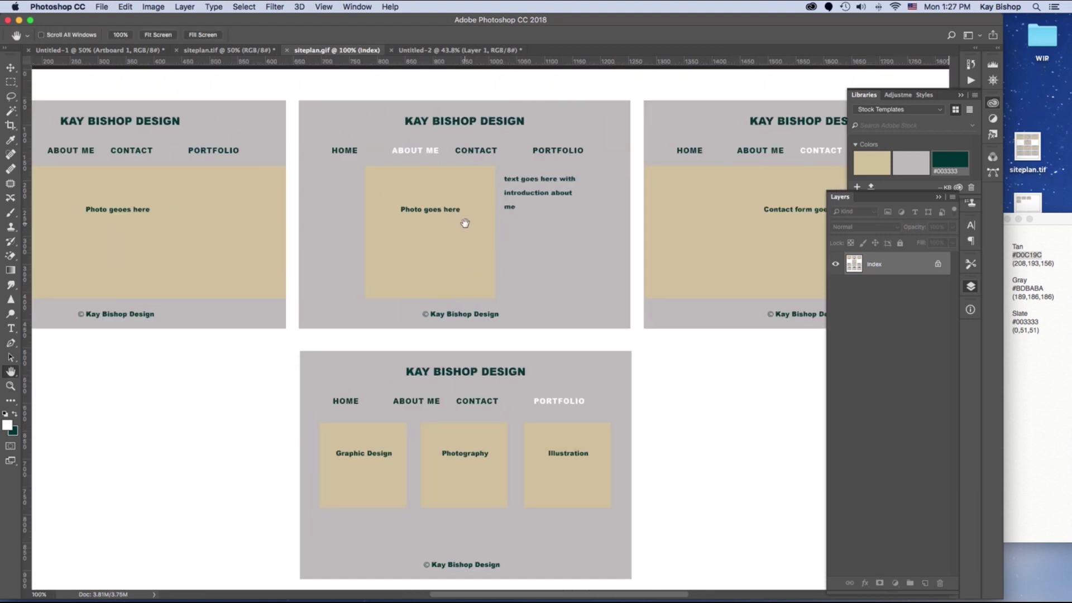
pyautogui.moveTo(469, 228); pyautogui.dragTo(343, 231)
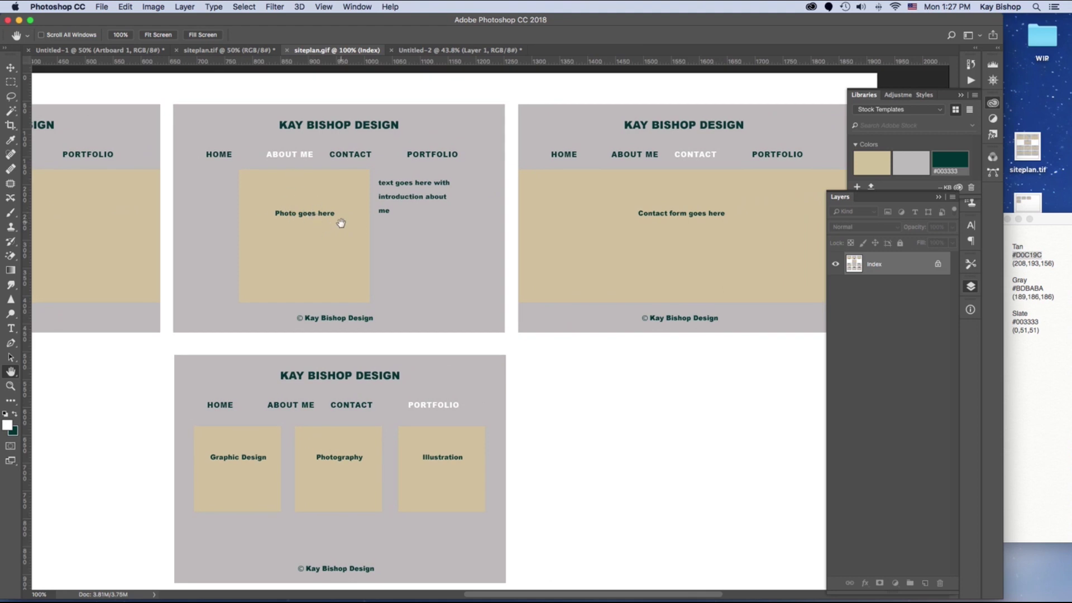
pyautogui.moveTo(334, 202); pyautogui.dragTo(312, 203)
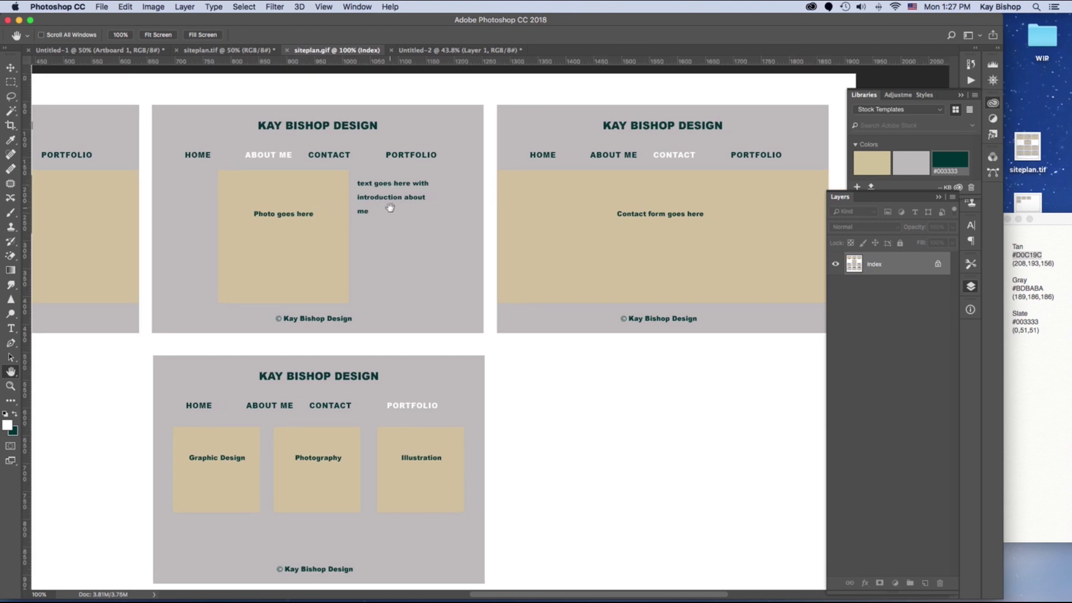
pyautogui.moveTo(390, 208); pyautogui.dragTo(354, 205)
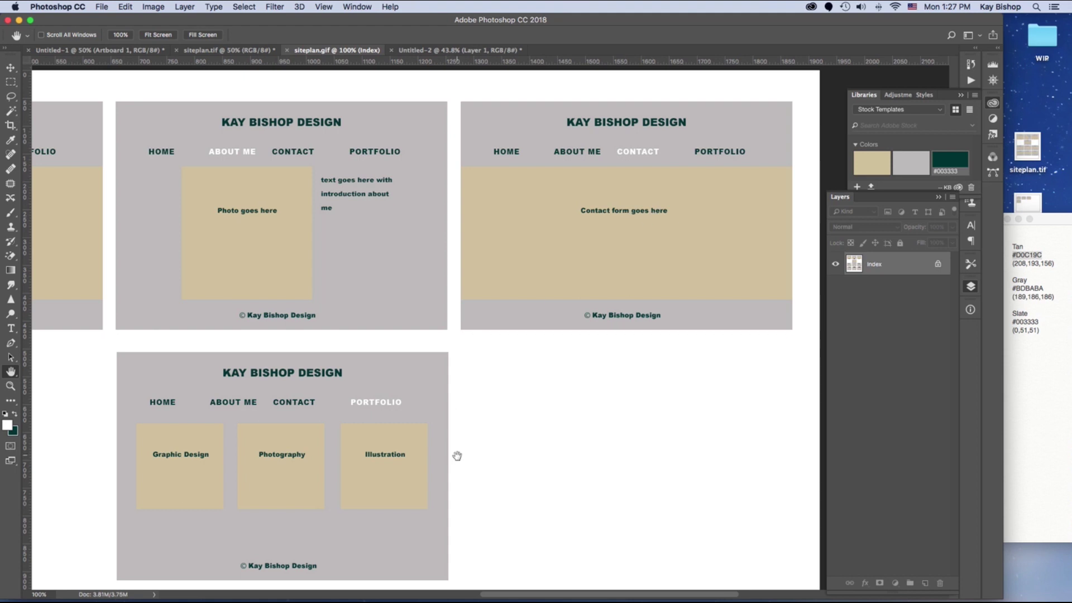
# Examine the Portfolio page and the Graphic Design, Photography and Illustration category pages in siteplan.gif.
pyautogui.moveTo(458, 456); pyautogui.dragTo(561, 424)
pyautogui.press('super+r')
pyautogui.moveTo(479, 327)
pyautogui.mouseDown()
pyautogui.moveTo(507, 363)
pyautogui.moveTo(488, 321)
pyautogui.mouseUp()
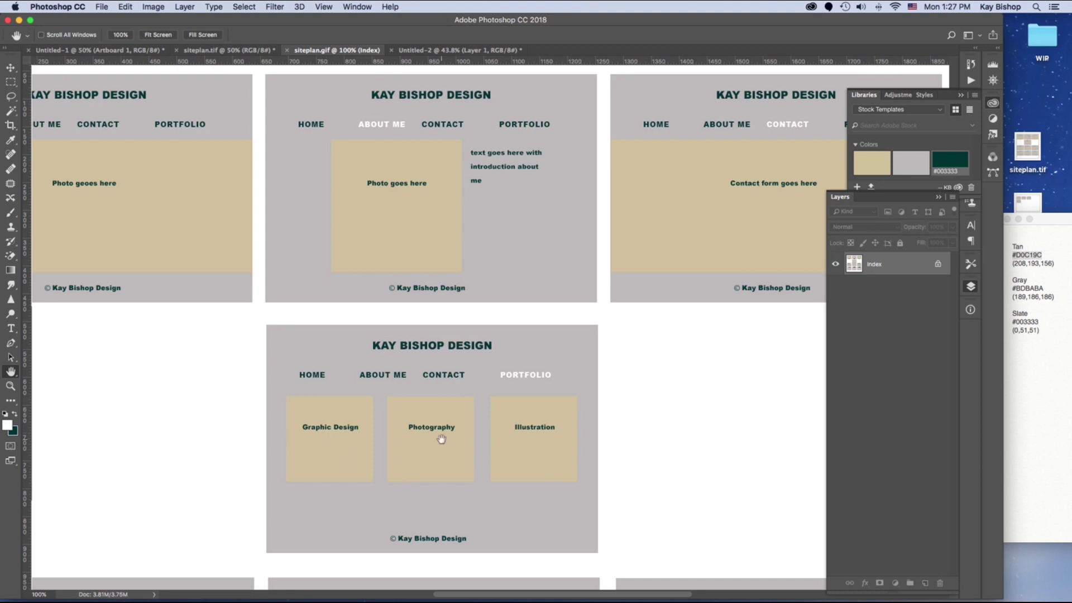
pyautogui.moveTo(515, 500); pyautogui.dragTo(574, 287)
pyautogui.moveTo(354, 445); pyautogui.dragTo(467, 354)
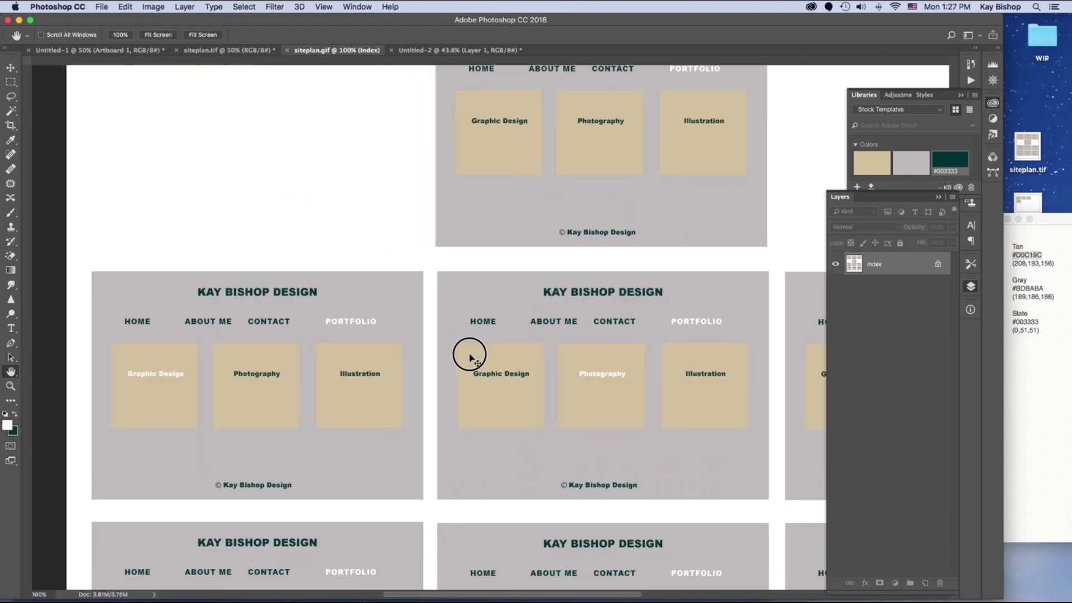
pyautogui.moveTo(418, 430); pyautogui.dragTo(407, 364)
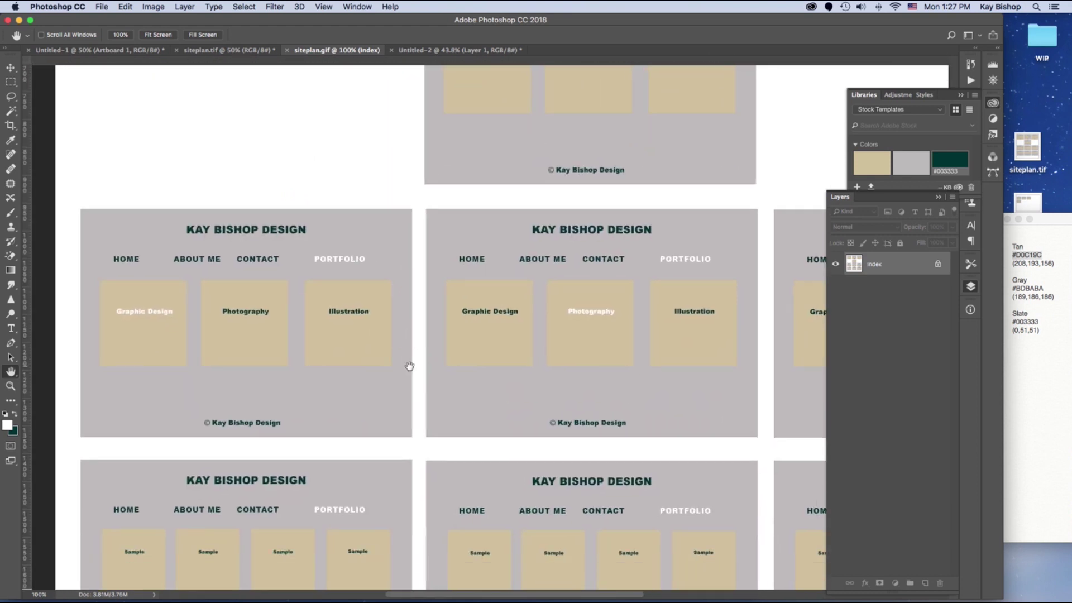
pyautogui.press('super+r')
pyautogui.moveTo(396, 438); pyautogui.dragTo(391, 431)
pyautogui.moveTo(147, 304); pyautogui.dragTo(125, 294)
pyautogui.moveTo(620, 329); pyautogui.dragTo(376, 335)
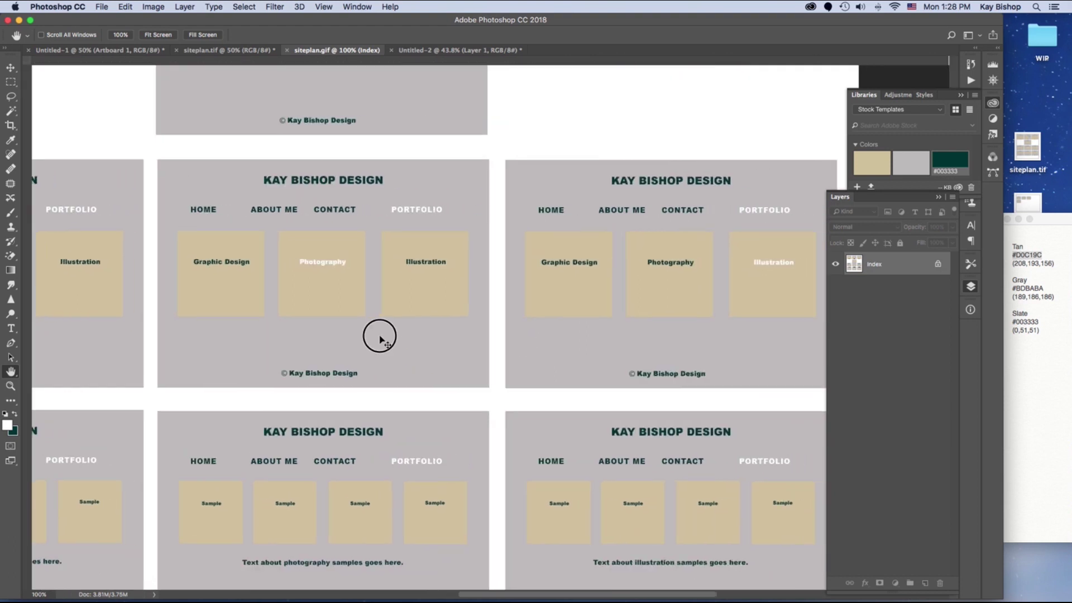
# Examine the sample pages in the last row of siteplan.gif and the site plan as a whole.
pyautogui.moveTo(718, 383); pyautogui.dragTo(718, 347)
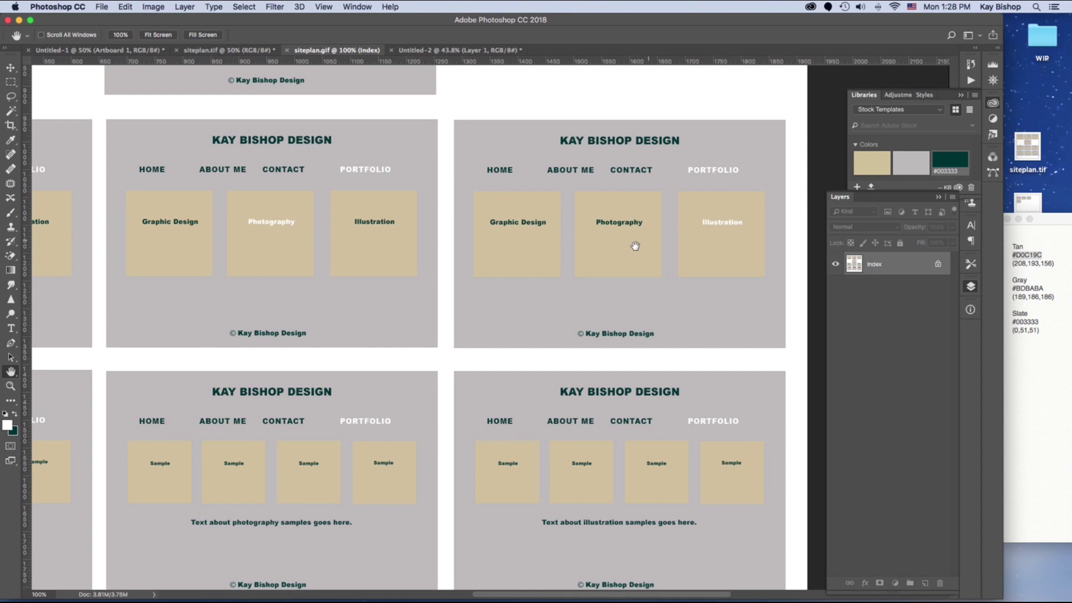
pyautogui.moveTo(662, 498); pyautogui.dragTo(658, 450)
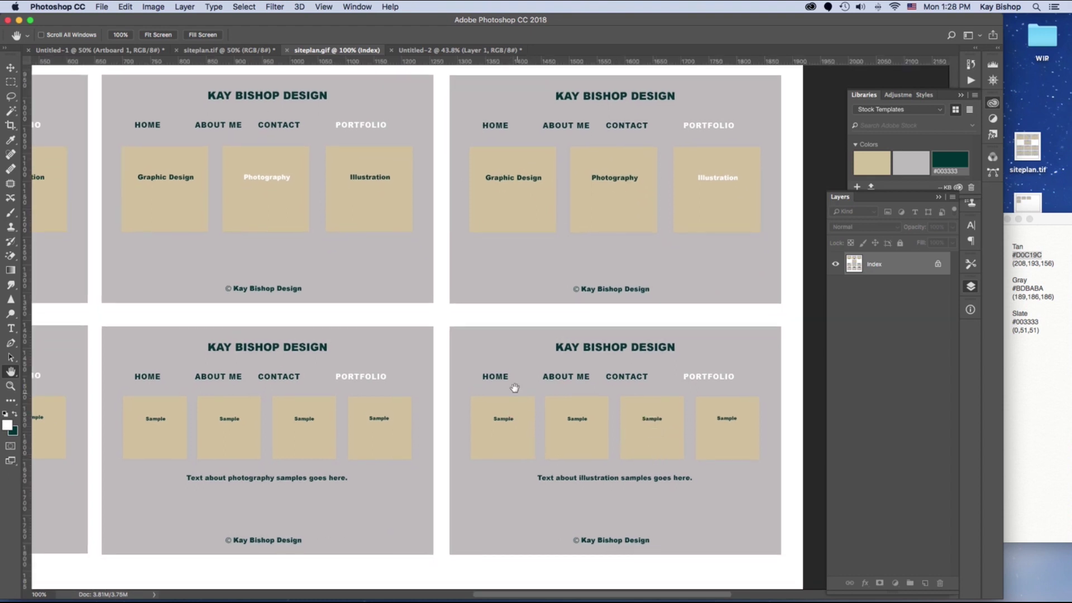
pyautogui.moveTo(510, 385); pyautogui.dragTo(606, 388)
pyautogui.moveTo(442, 274); pyautogui.dragTo(453, 270)
pyautogui.press('super+r')
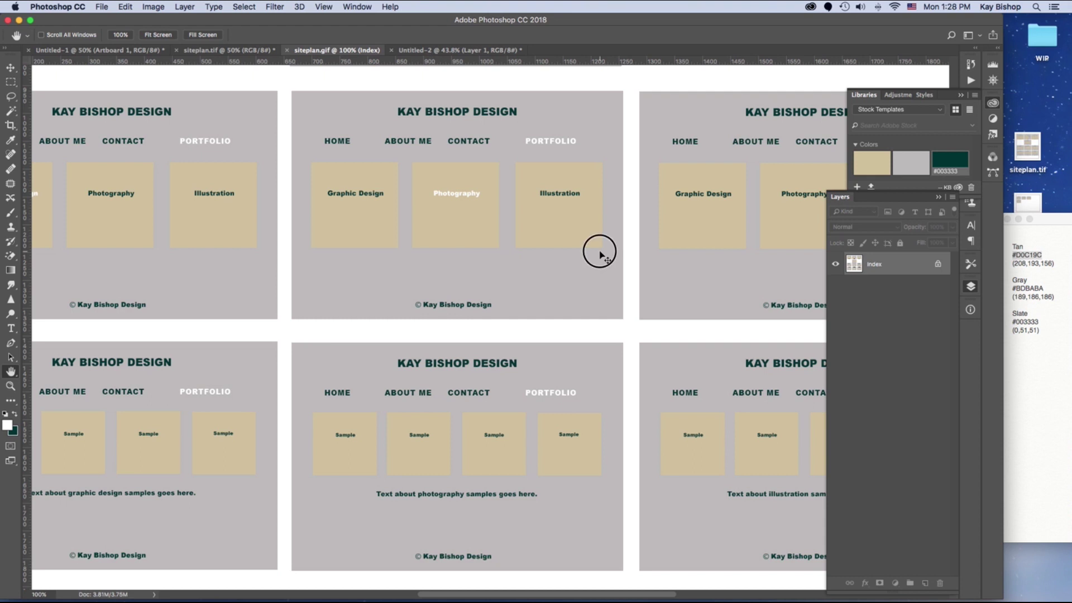
pyautogui.scroll(-2, 598, 251)
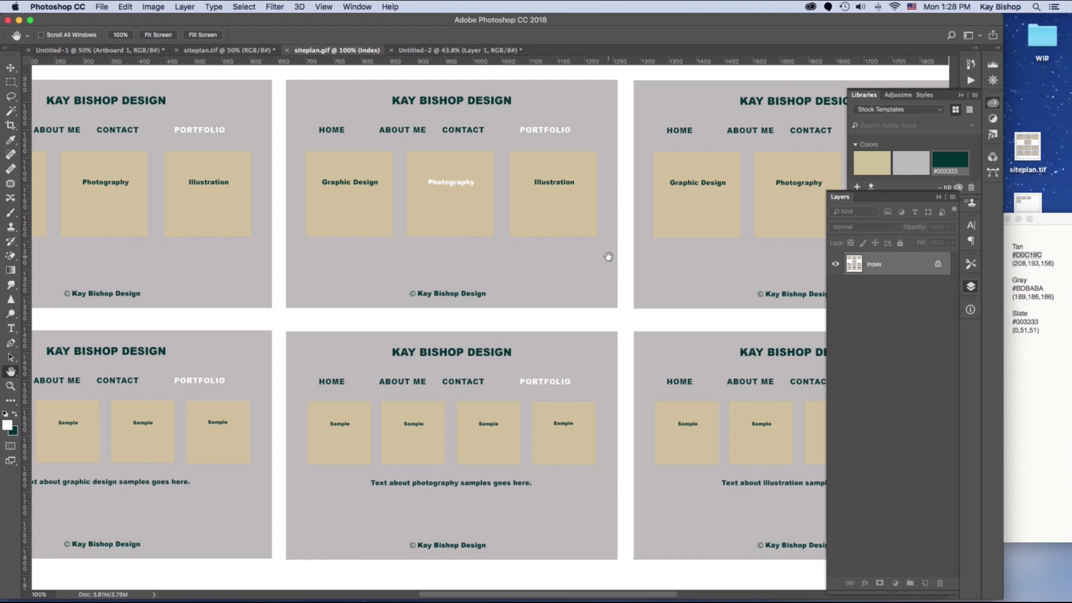
pyautogui.press('super+0')
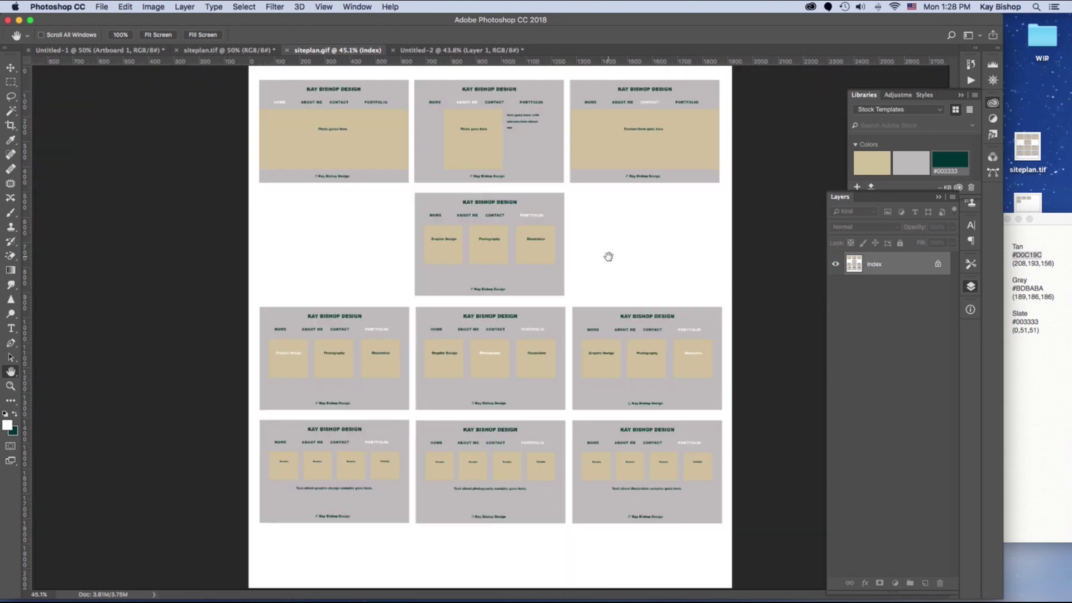
# Switch to siteplan.tif, hide the groups from Graphic design through Illustration copy 3, and show them all again.
pyautogui.click(215, 50)
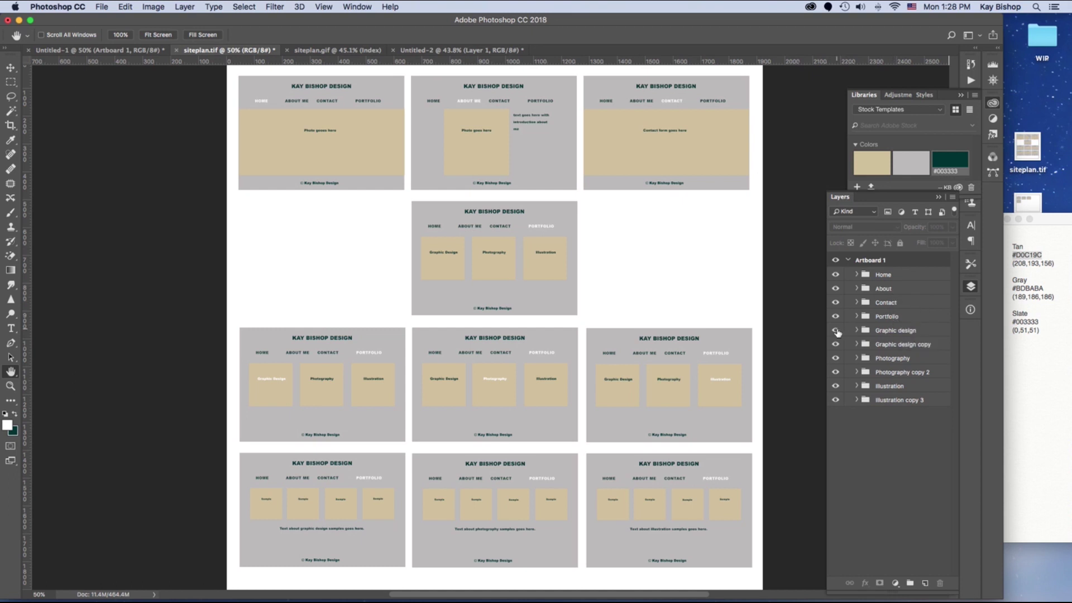
pyautogui.moveTo(836, 334); pyautogui.dragTo(834, 407)
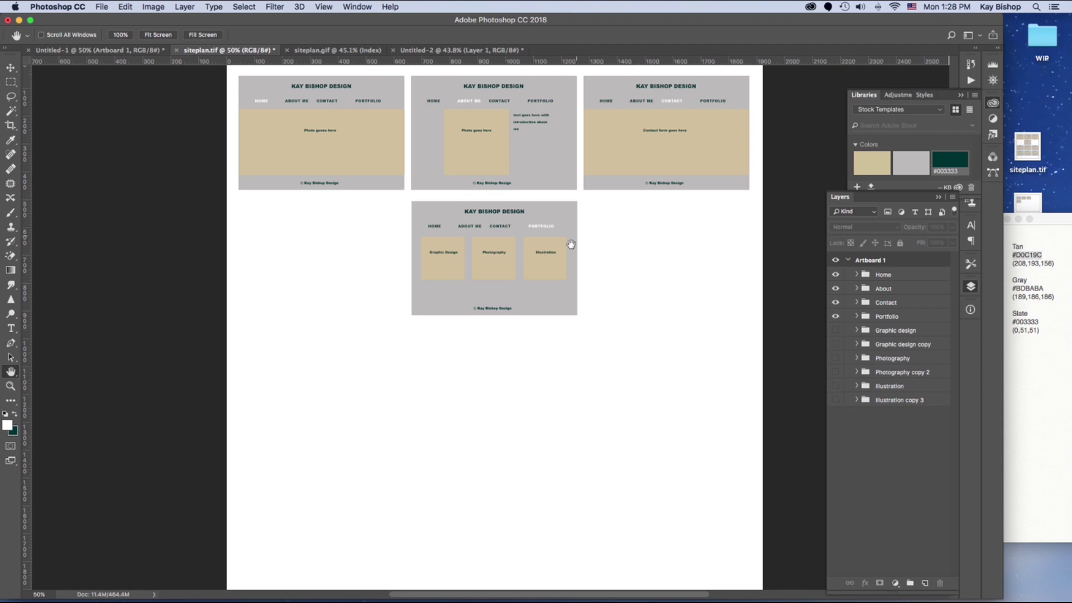
pyautogui.click(835, 330)
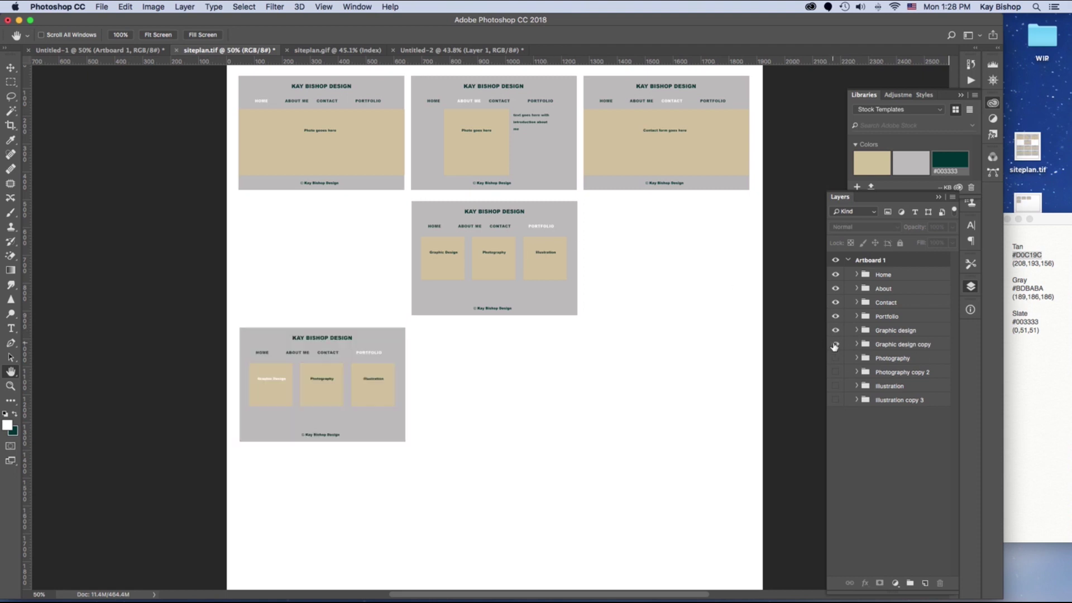
pyautogui.moveTo(834, 347); pyautogui.dragTo(837, 401)
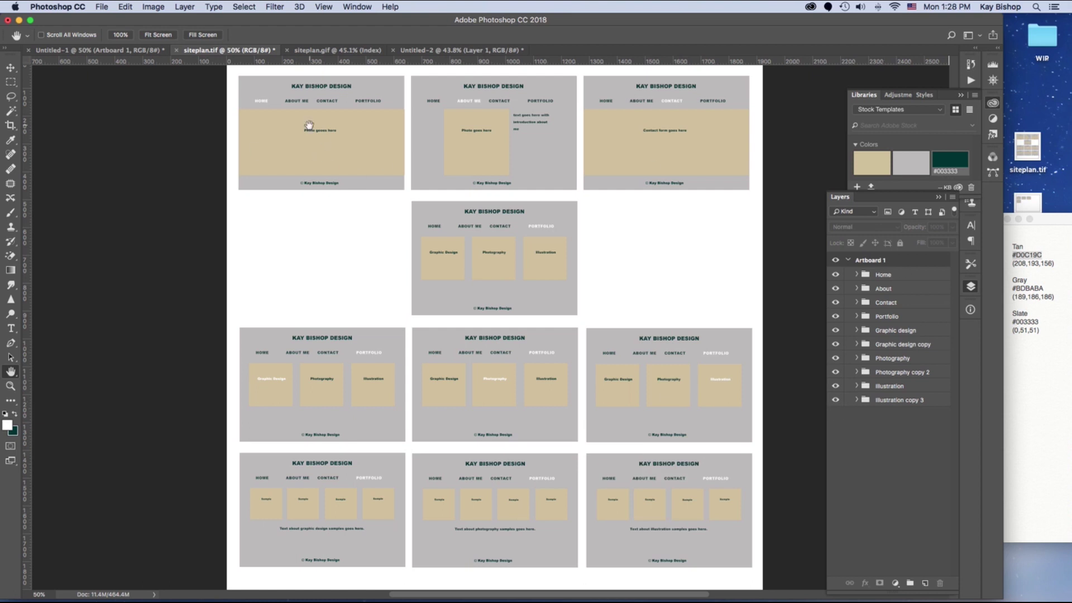
pyautogui.click(953, 197)
pyautogui.click(641, 236)
pyautogui.moveTo(683, 143)
pyautogui.mouseDown()
pyautogui.moveTo(682, 155)
pyautogui.moveTo(674, 143)
pyautogui.mouseUp()
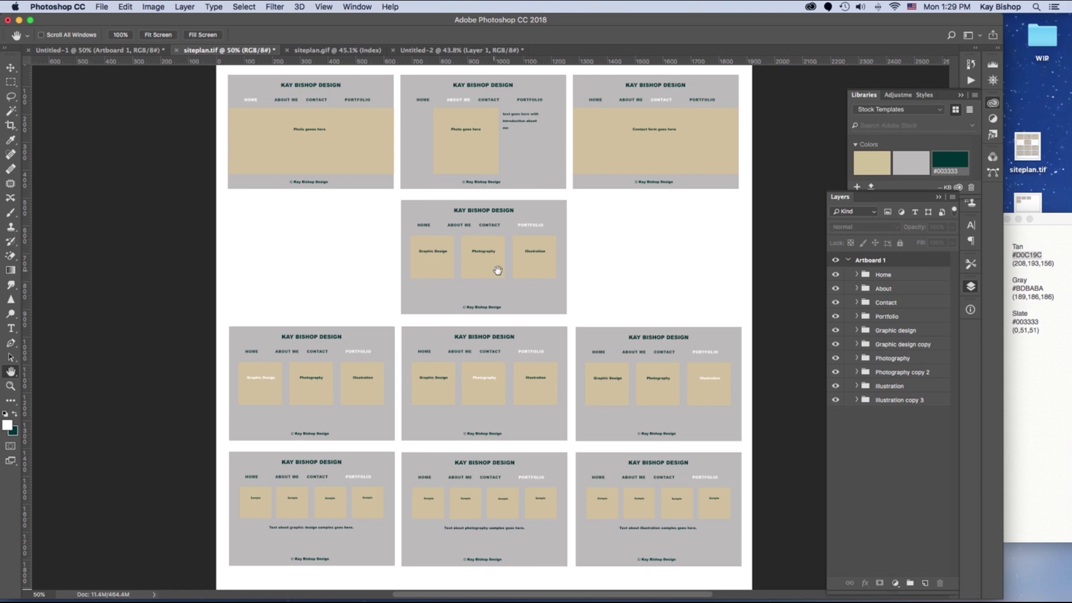
# Try to save the site plan as a CompuServe GIF copy named siteplan.gif, and cancel without replacing the existing file.
pyautogui.click(106, 6)
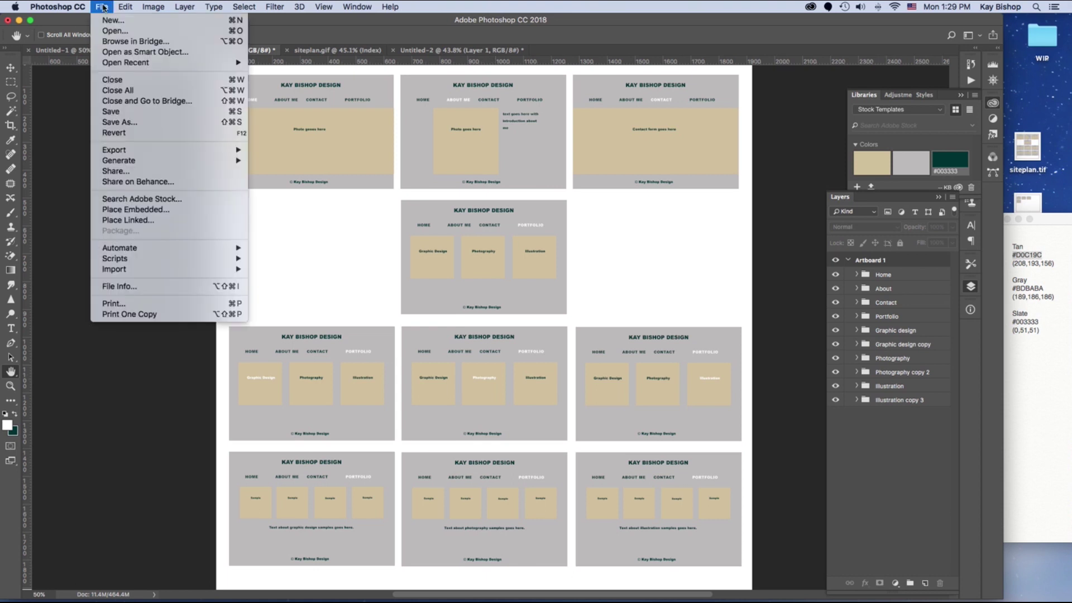
pyautogui.click(190, 121)
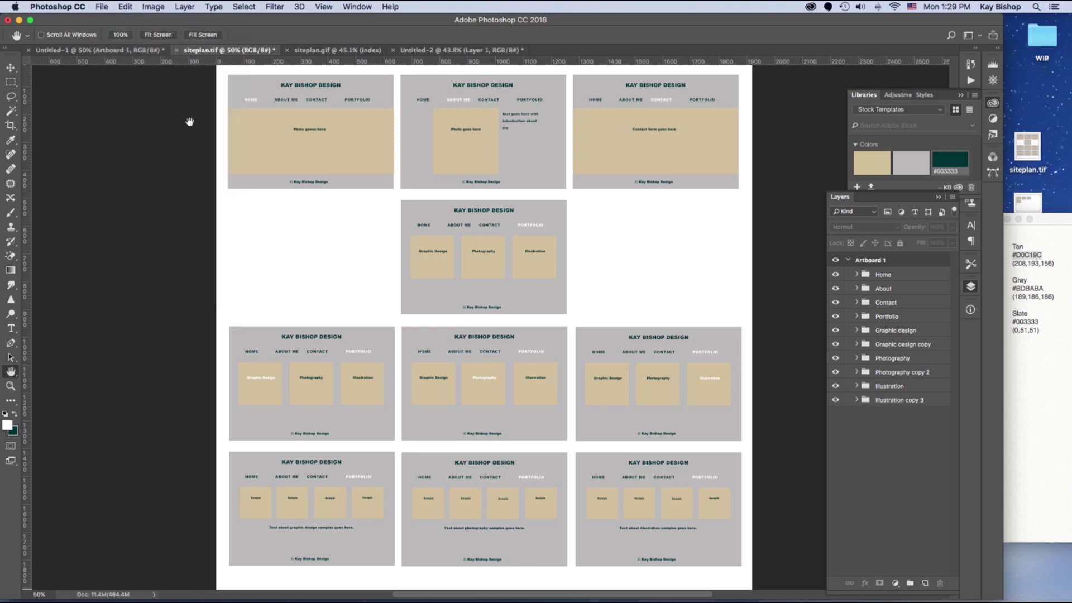
pyautogui.click(524, 477)
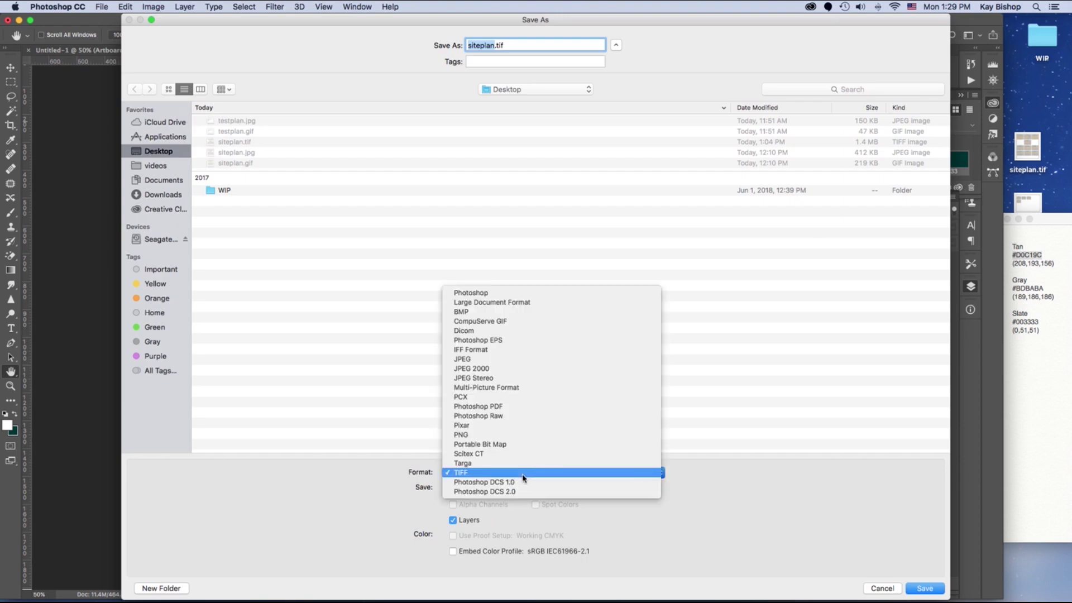
pyautogui.click(538, 321)
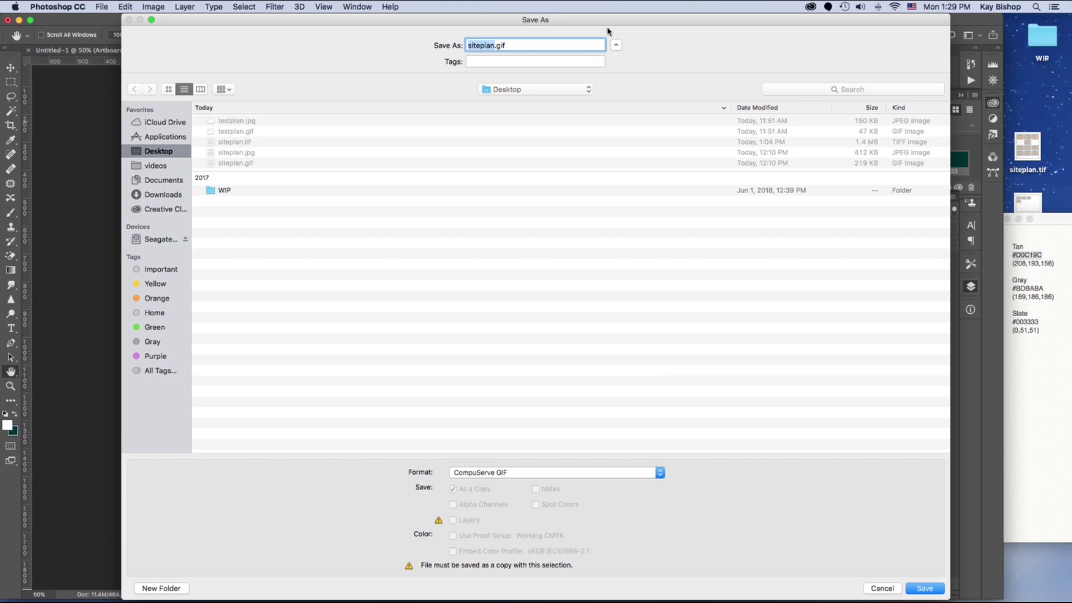
pyautogui.moveTo(600, 24)
pyautogui.mouseDown()
pyautogui.moveTo(665, 375)
pyautogui.moveTo(634, 314)
pyautogui.moveTo(611, 36)
pyautogui.mouseUp()
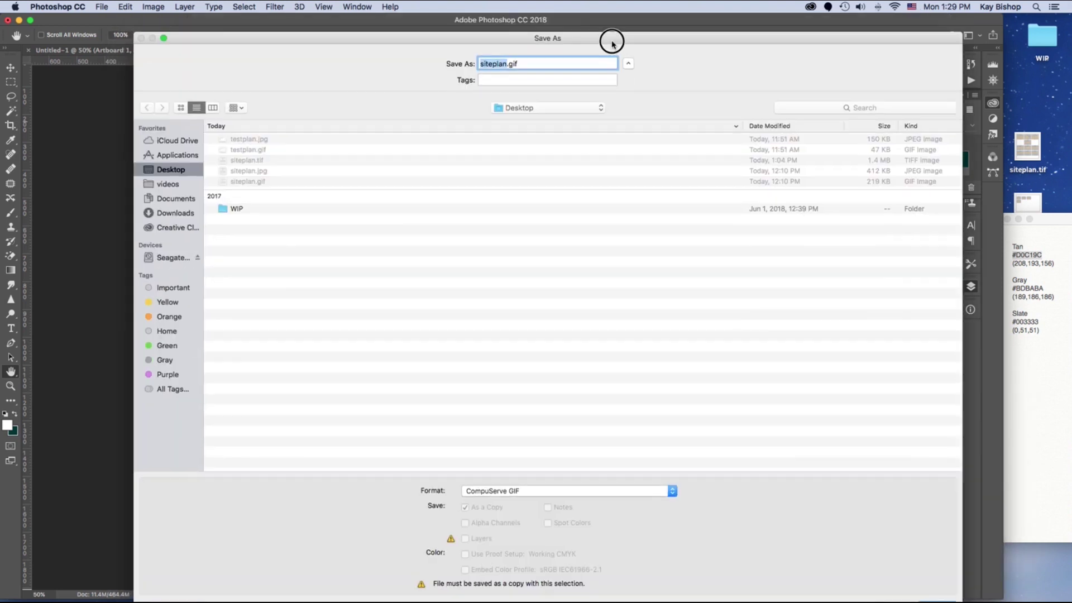
pyautogui.moveTo(523, 43); pyautogui.dragTo(518, 31)
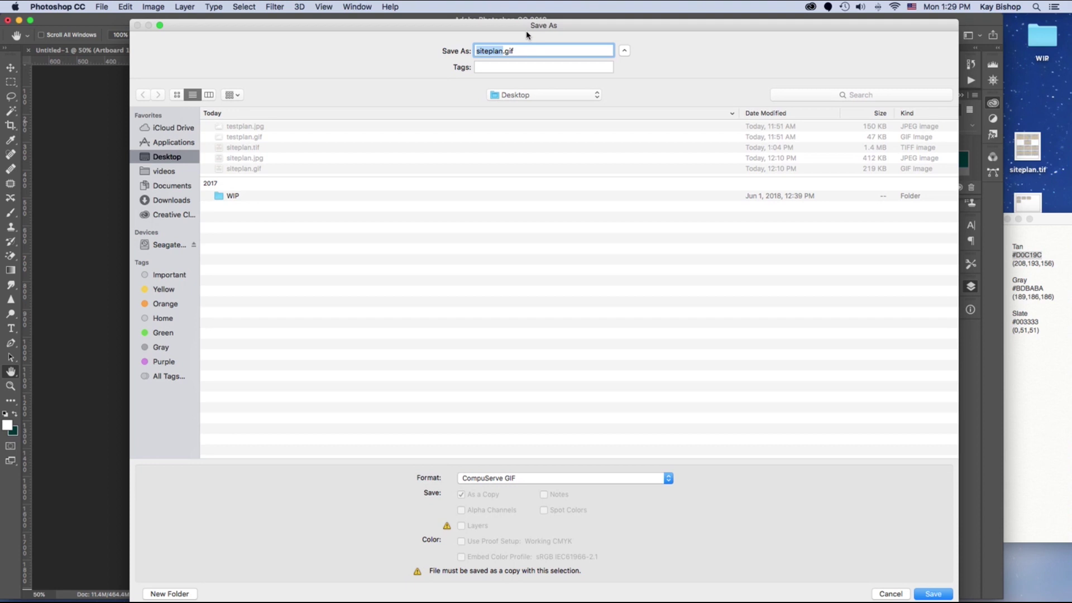
pyautogui.click(932, 595)
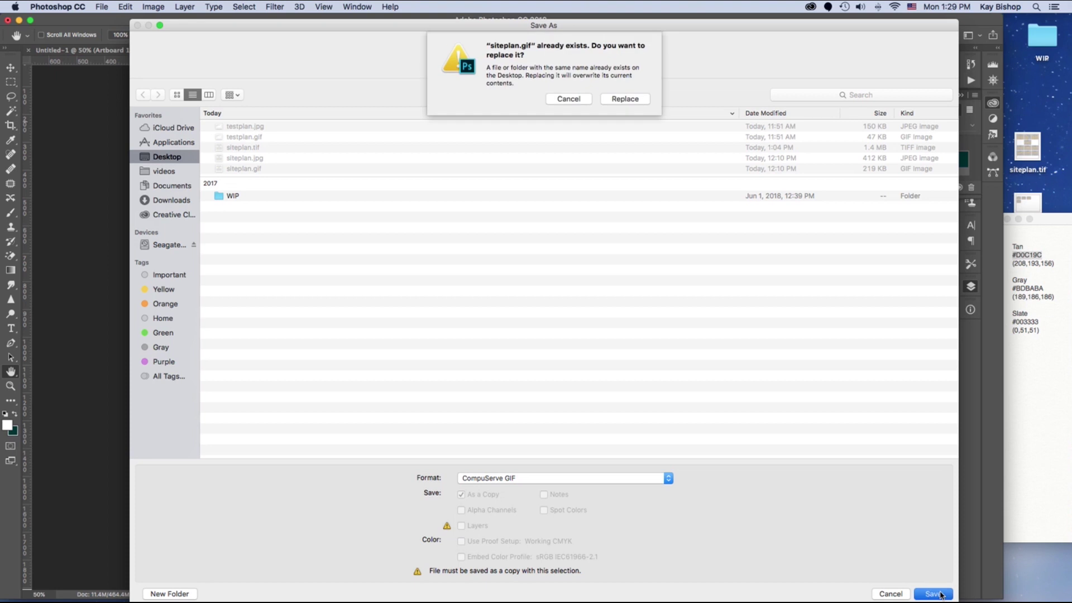
pyautogui.click(565, 99)
pyautogui.click(891, 593)
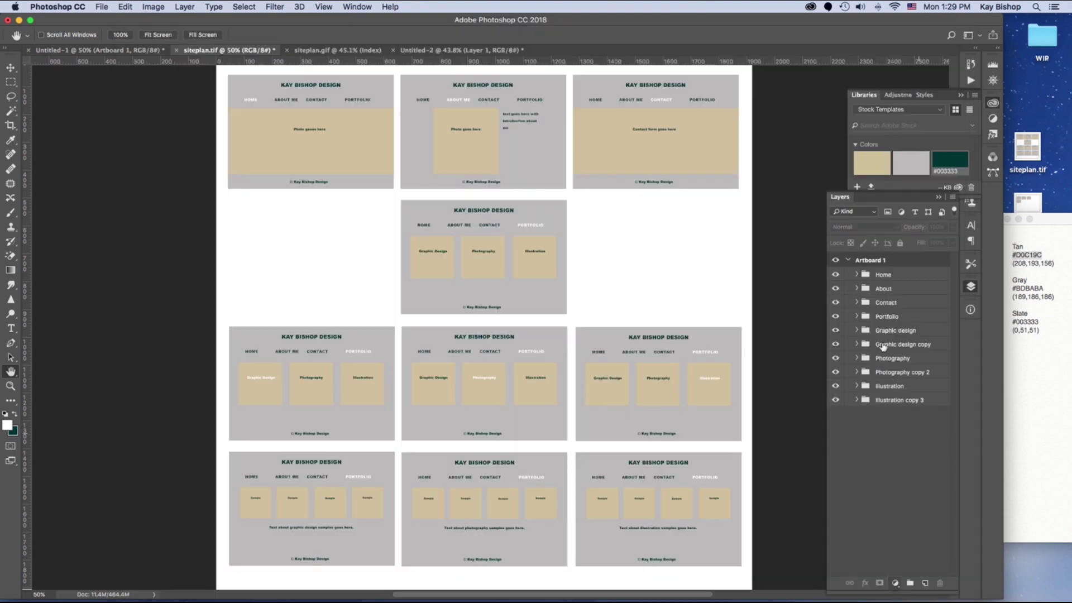
# Compare the file sizes of siteplan.gif and siteplan.tif on the Desktop, and open siteplan.gif.
pyautogui.press('super+o')
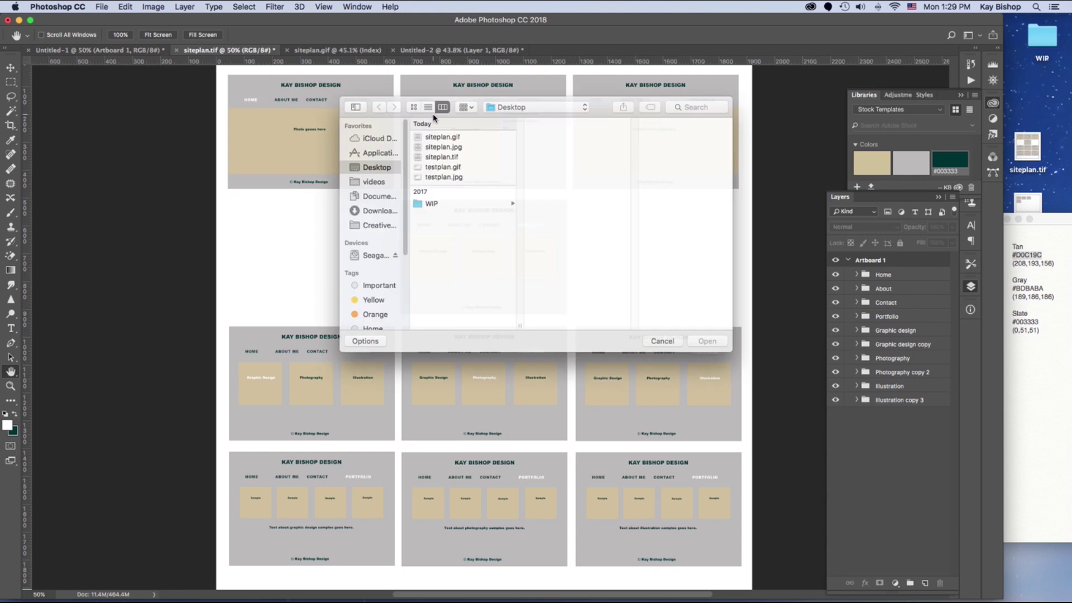
pyautogui.click(467, 139)
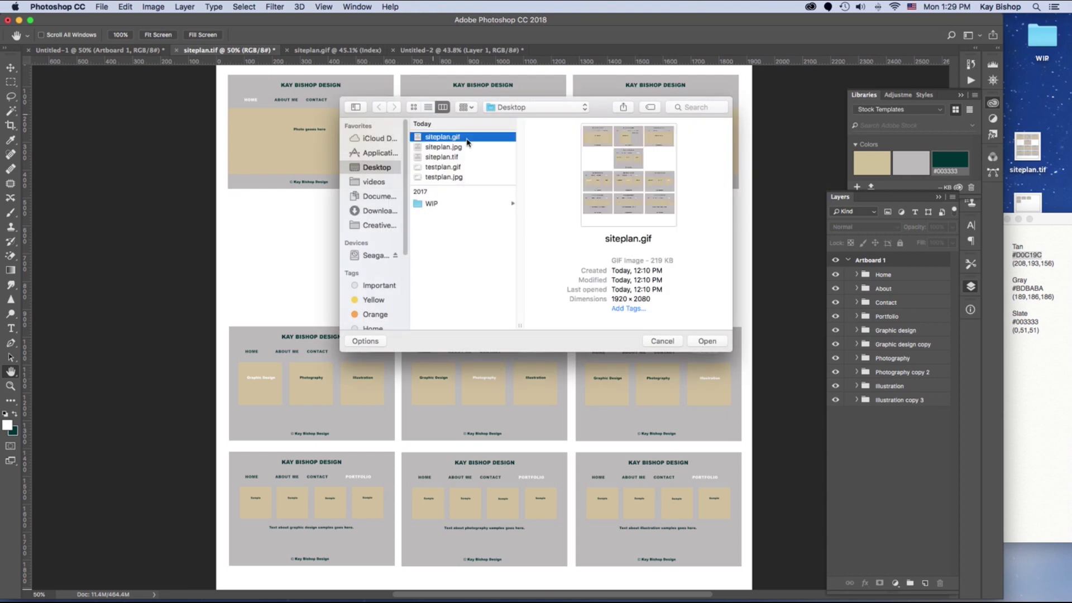
pyautogui.click(469, 157)
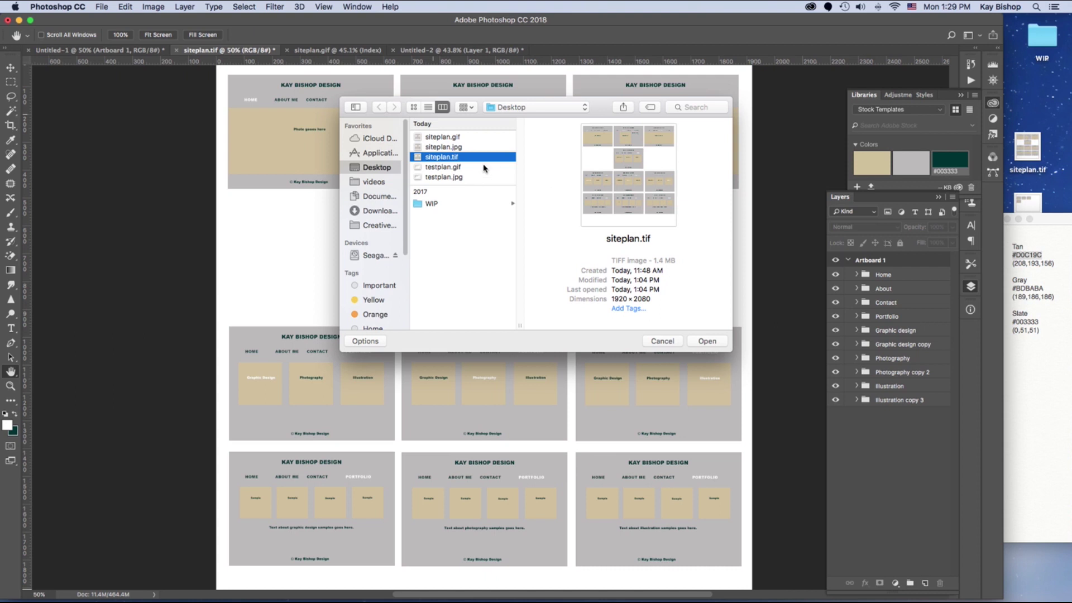
pyautogui.click(465, 139)
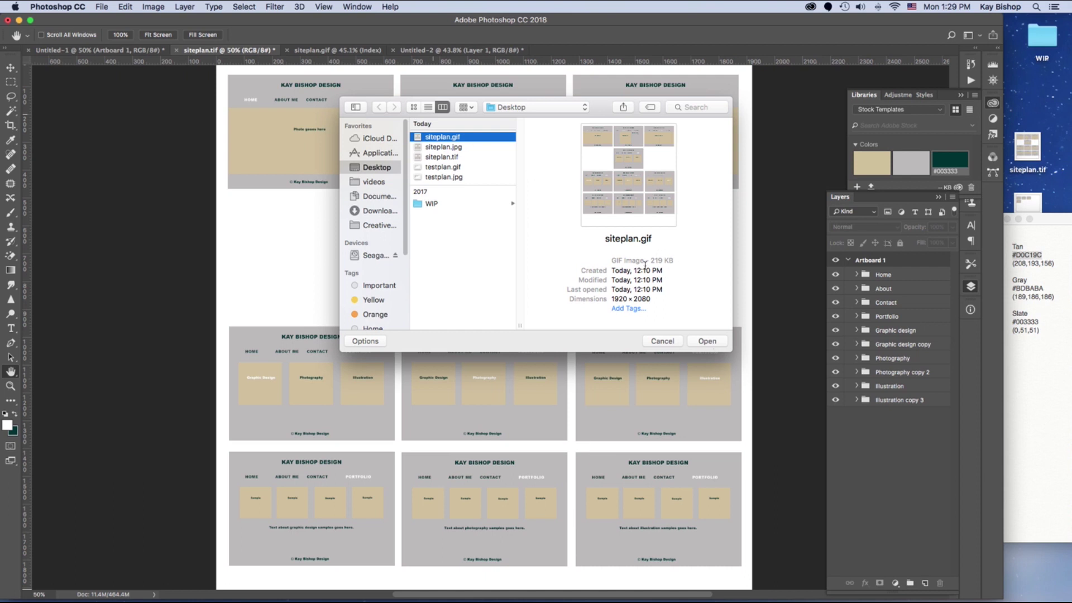
pyautogui.click(707, 341)
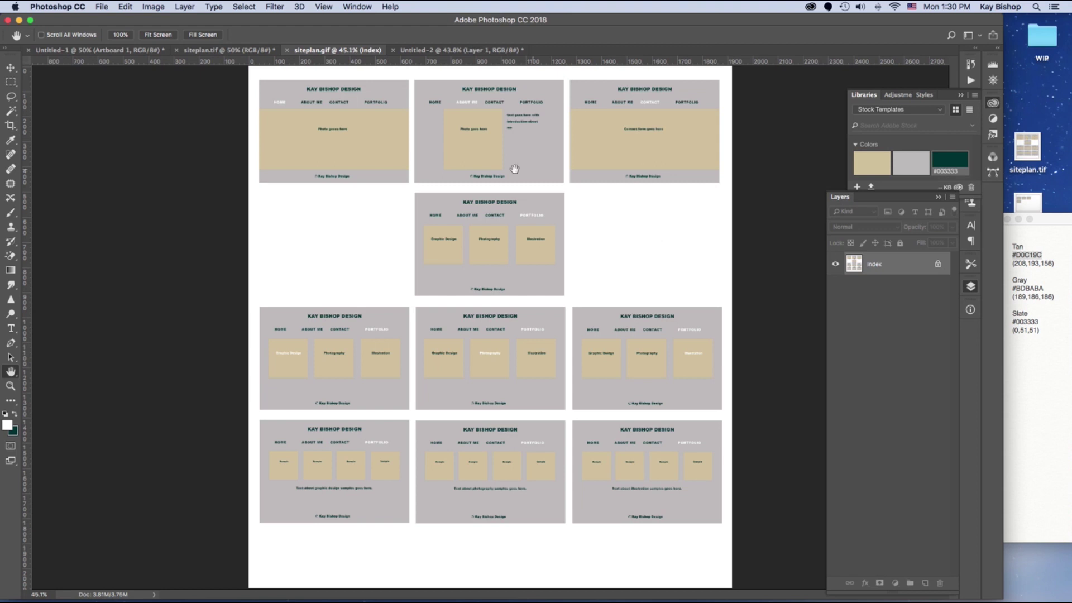
# Examine the flattened siteplan.gif from the first row to the last at 50%, and the whole plan at 33.3%.
pyautogui.press('z')
pyautogui.click(386, 178)
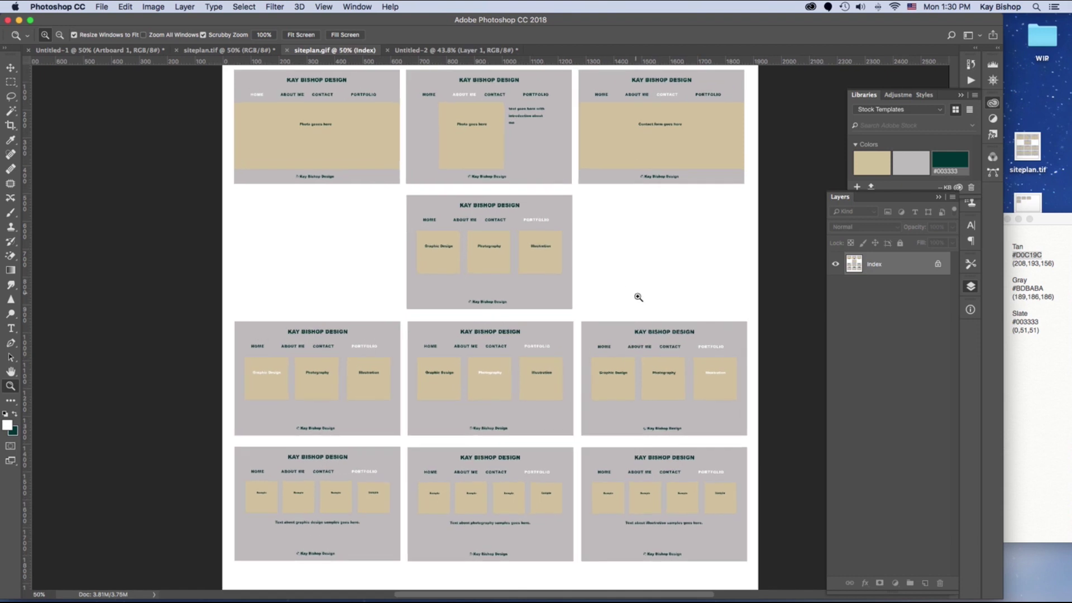
pyautogui.press('h')
pyautogui.moveTo(616, 236); pyautogui.dragTo(625, 264)
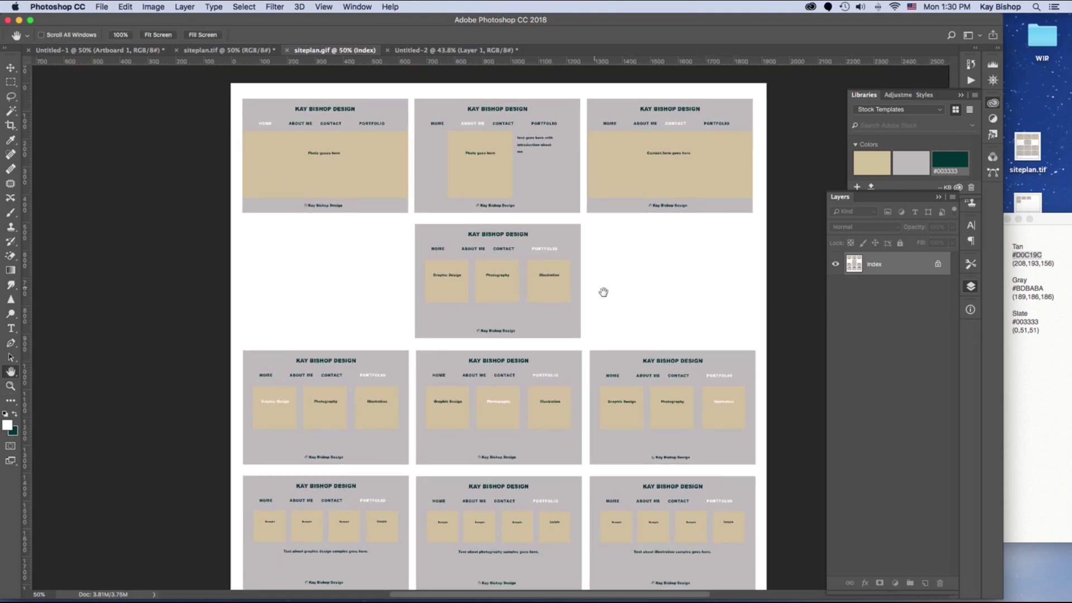
pyautogui.scroll(-2, 632, 289)
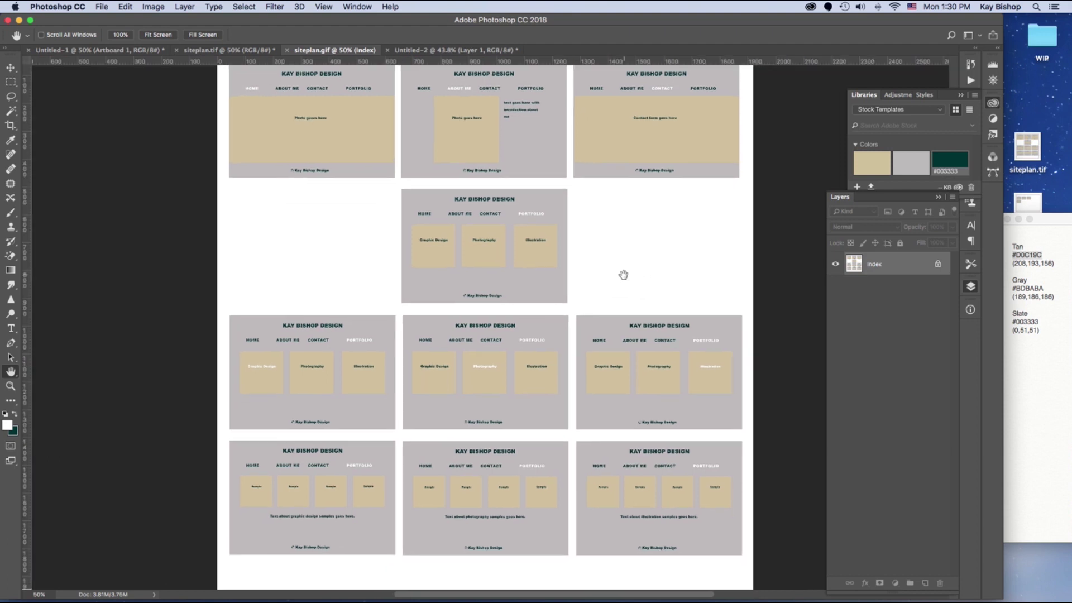
pyautogui.scroll(5, 622, 223)
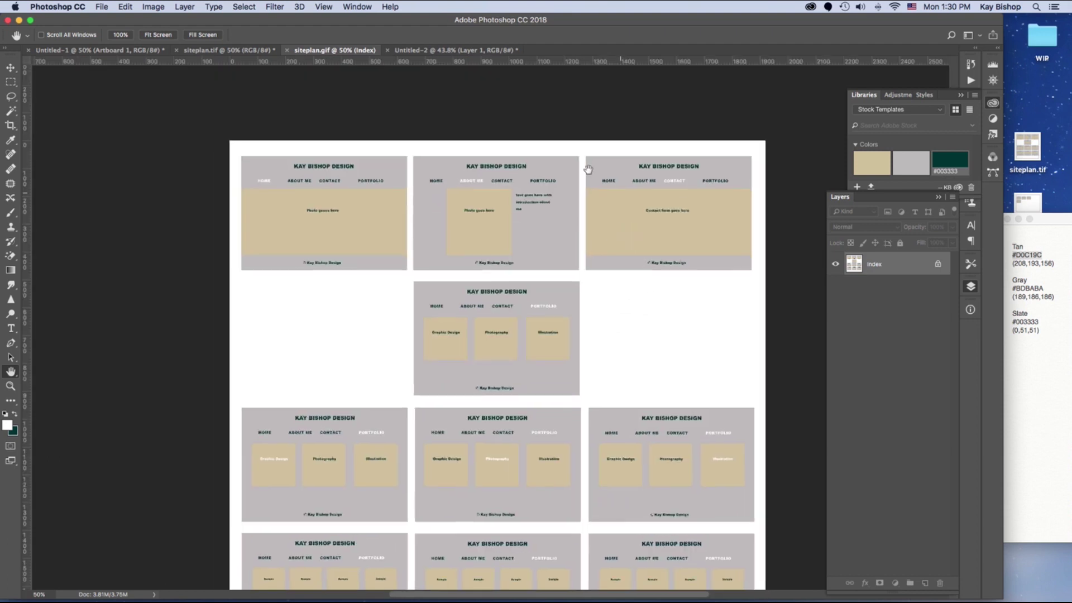
pyautogui.scroll(-2, 610, 224)
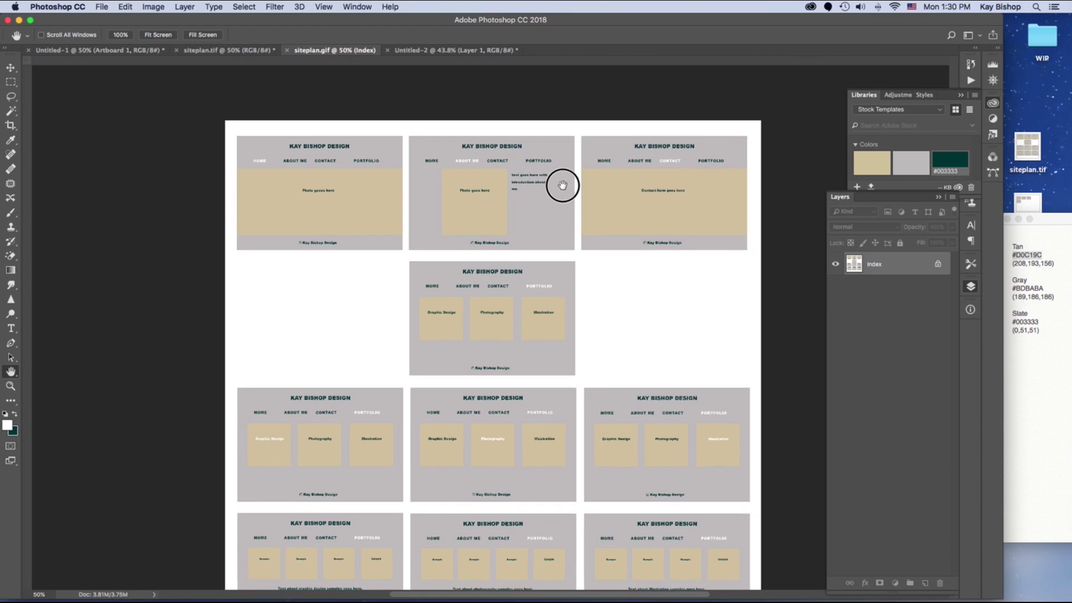
pyautogui.scroll(-2, 548, 257)
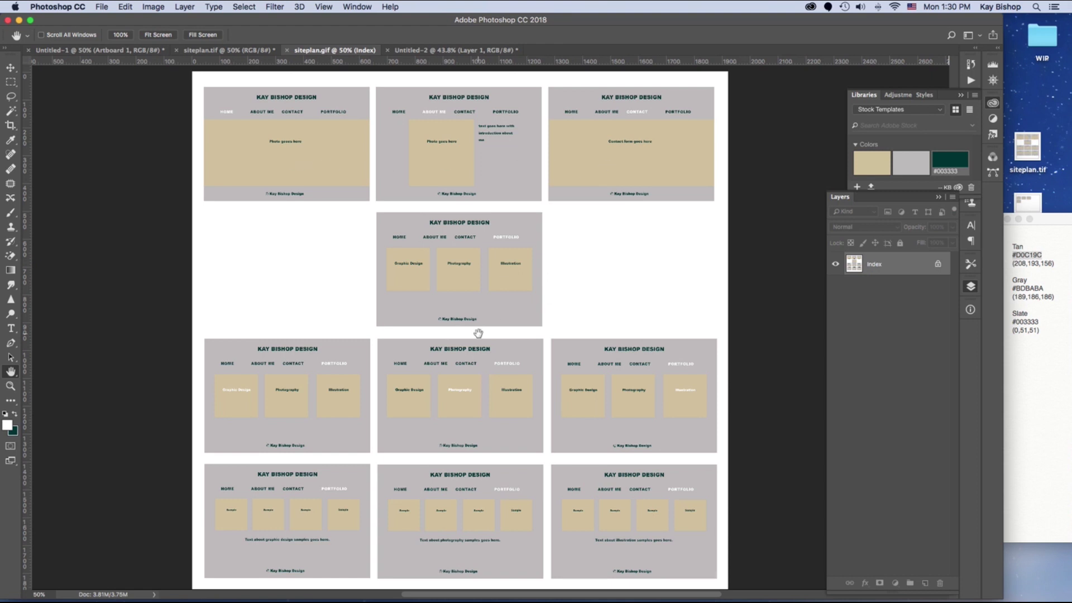
pyautogui.press('super+0')
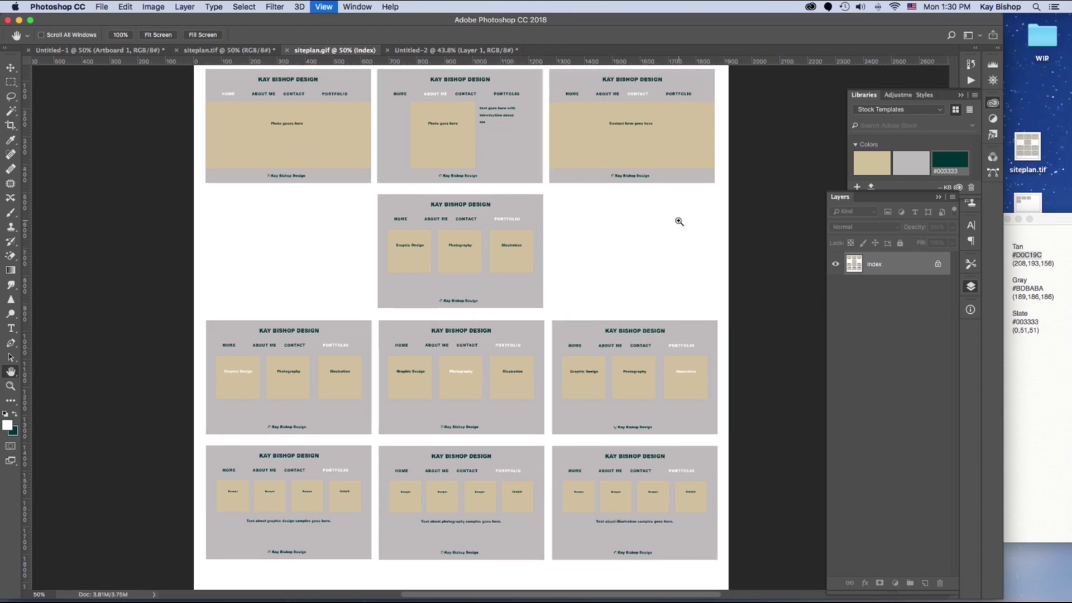
pyautogui.press('super+minus')
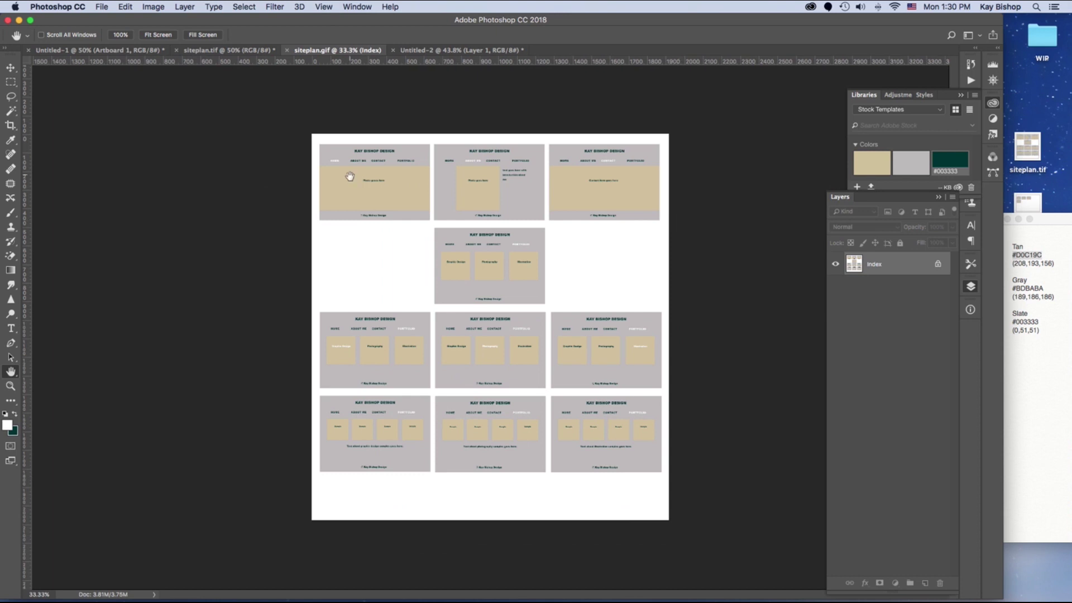